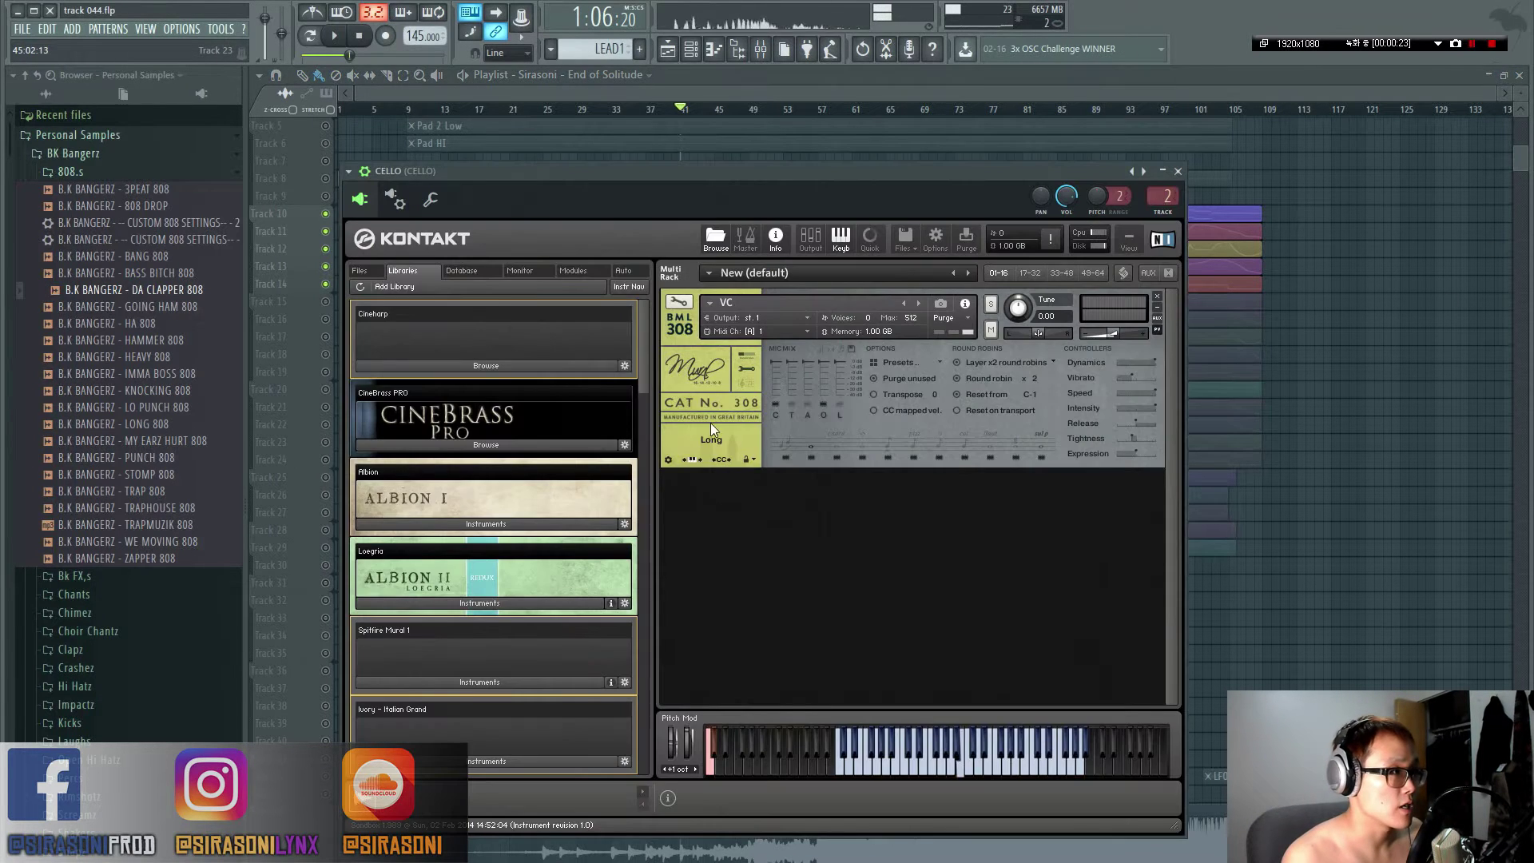
- Hide the cello's Kontakt window and open the CELLO pattern's notes in the piano roll
{"action": "left_click_drag", "start_coordinate": [729, 171], "coordinate": [754, 146]}
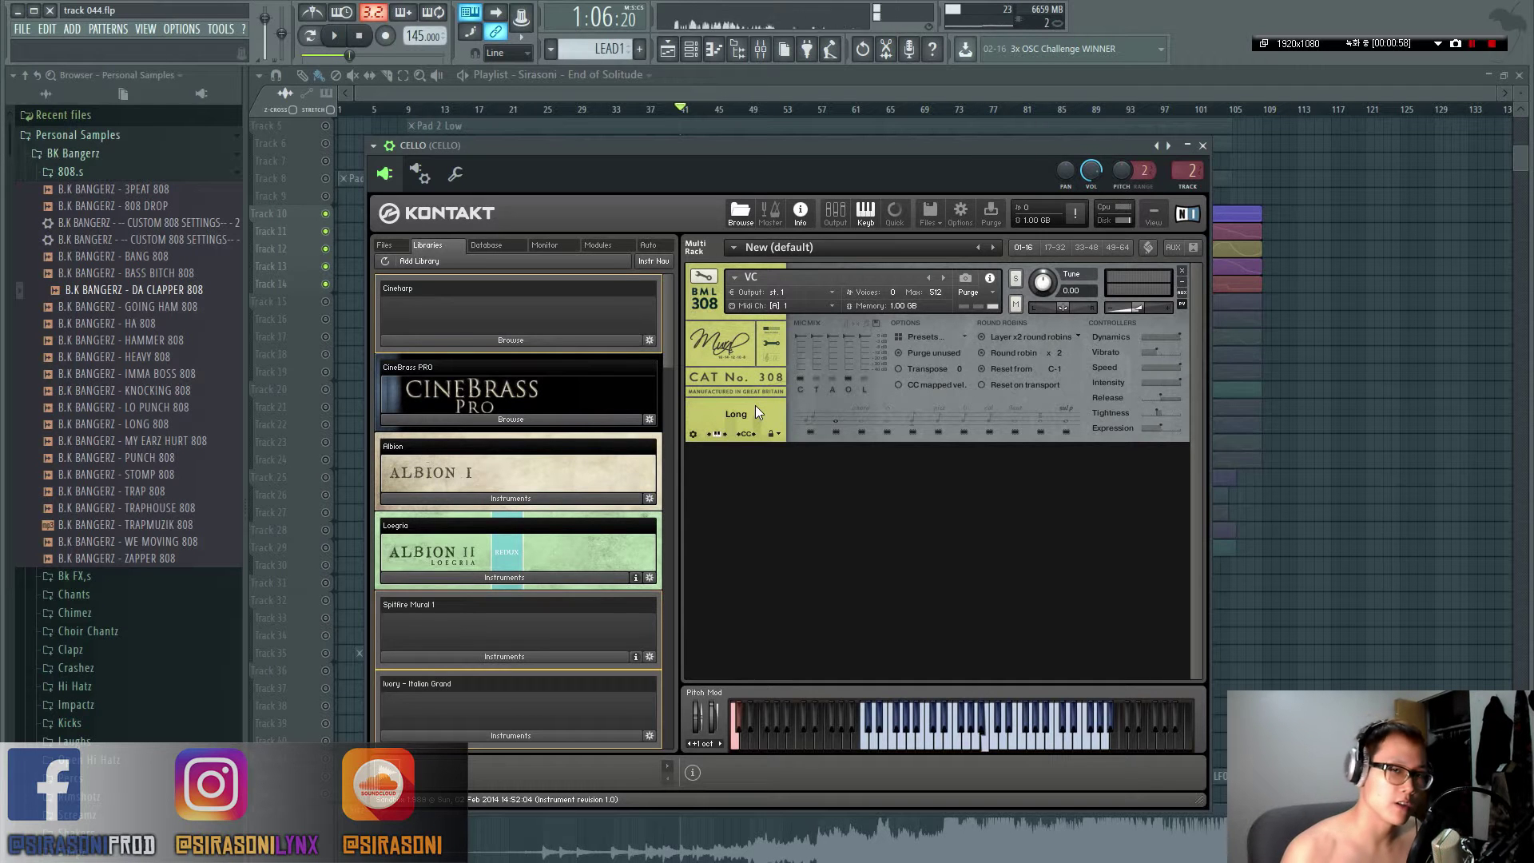
{"action": "left_click", "coordinate": [1230, 589]}
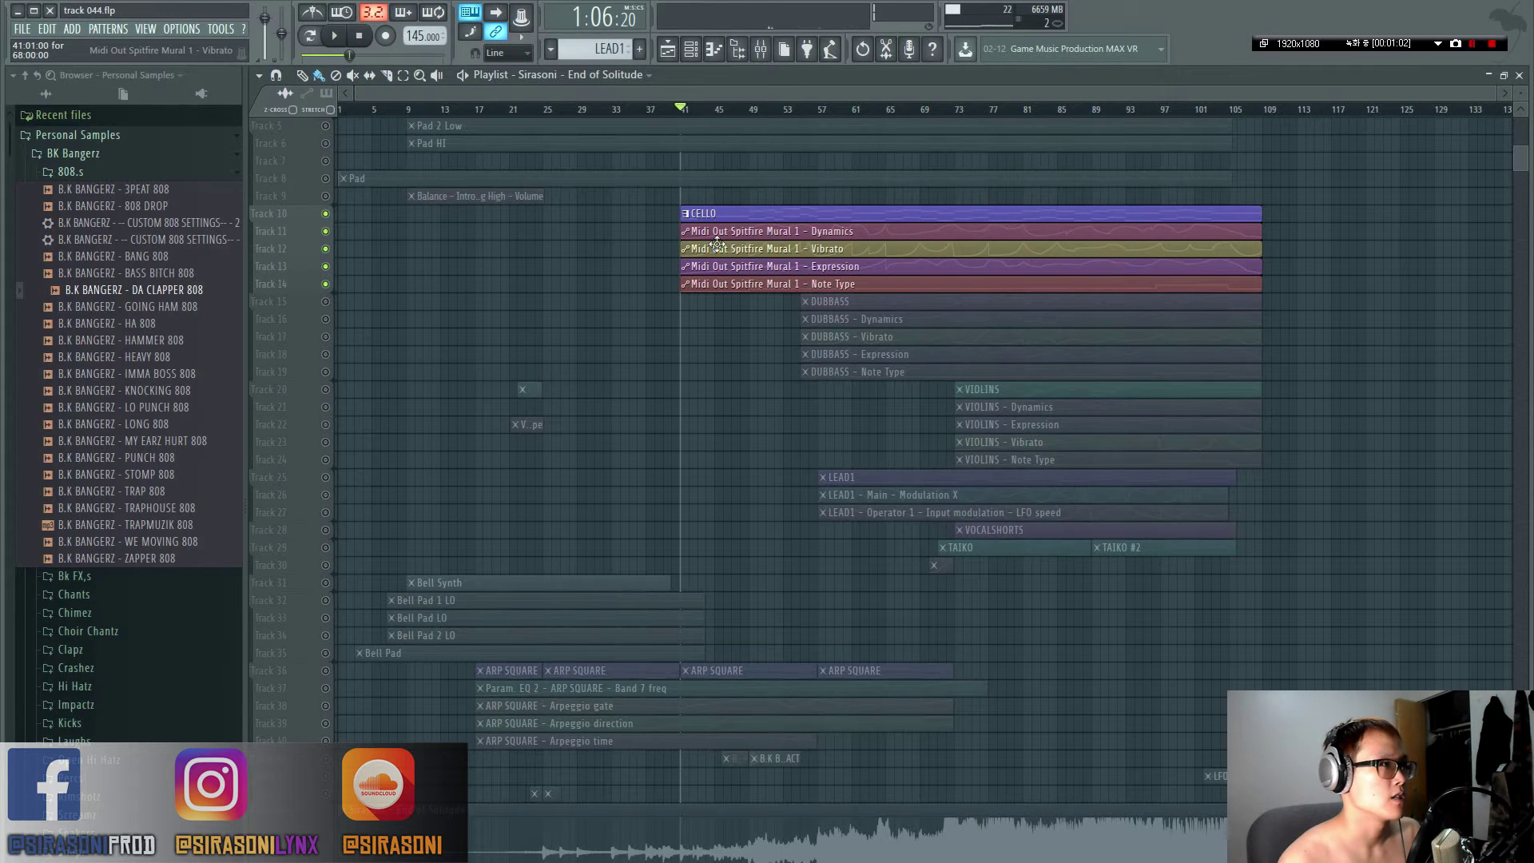
{"action": "scroll", "coordinate": [714, 304], "scroll_direction": "up", "scroll_amount": 2}
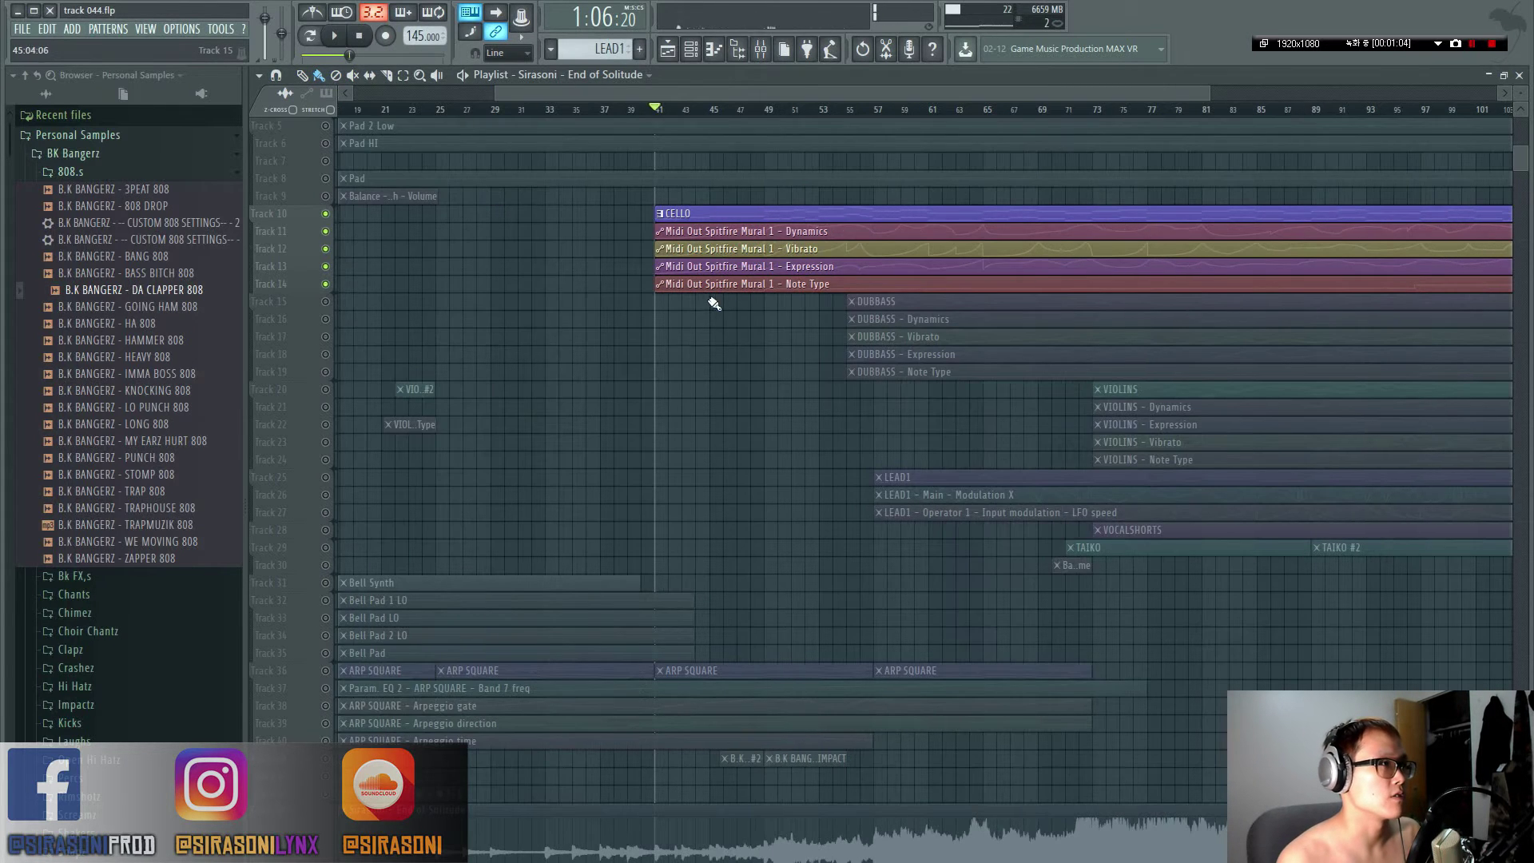
{"action": "scroll", "coordinate": [687, 297], "scroll_direction": "up", "scroll_amount": 3}
{"action": "double_click", "coordinate": [695, 246]}
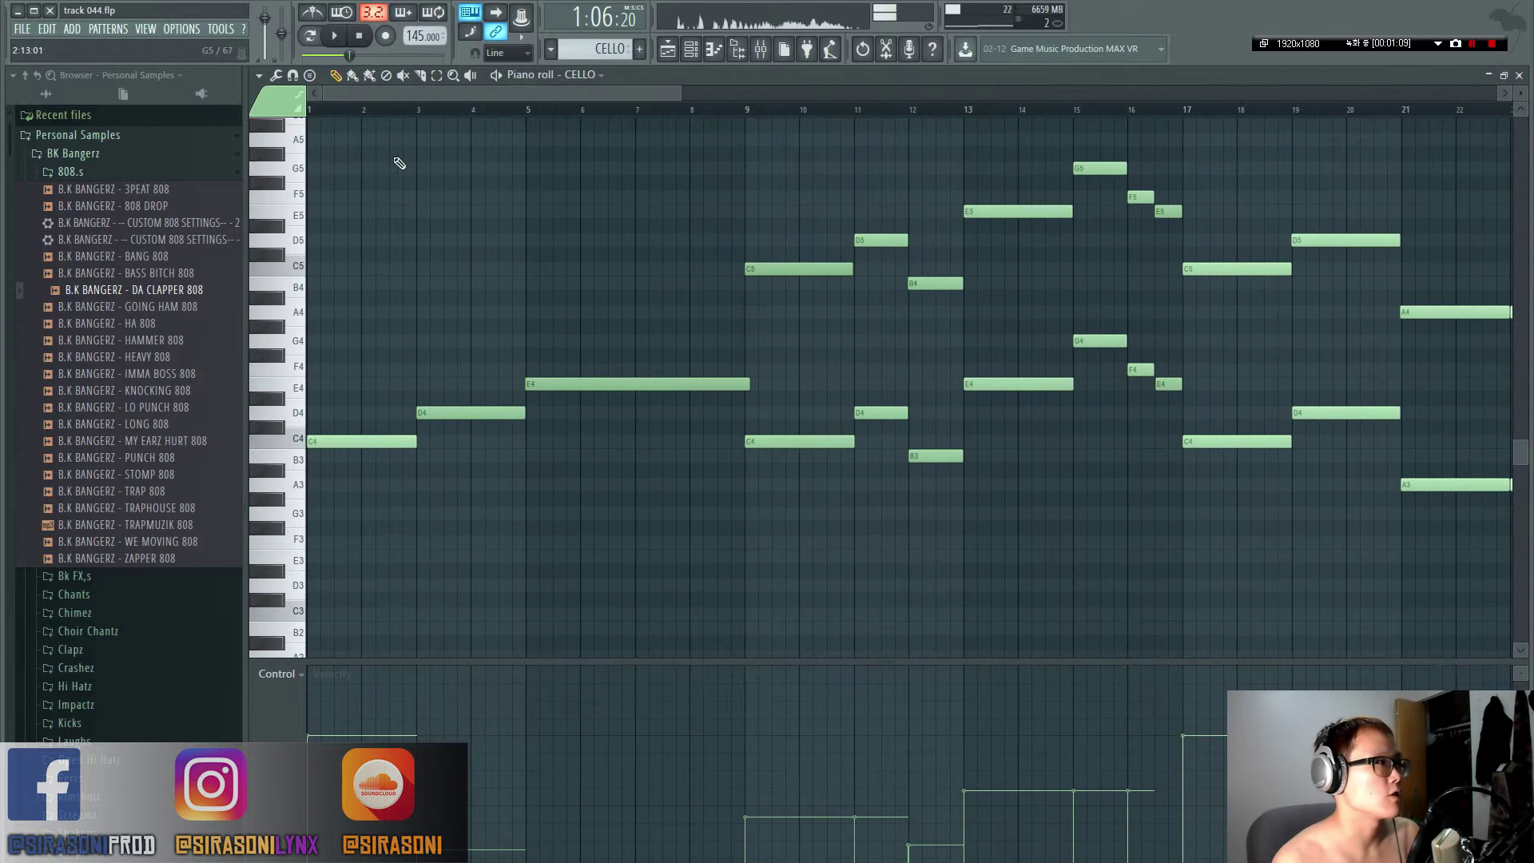
- Return to the playlist, play the arrangement from bar 55 while viewing the string automation clips, and stop playback
{"action": "left_click", "coordinate": [637, 124]}
{"action": "key", "text": "F6"}
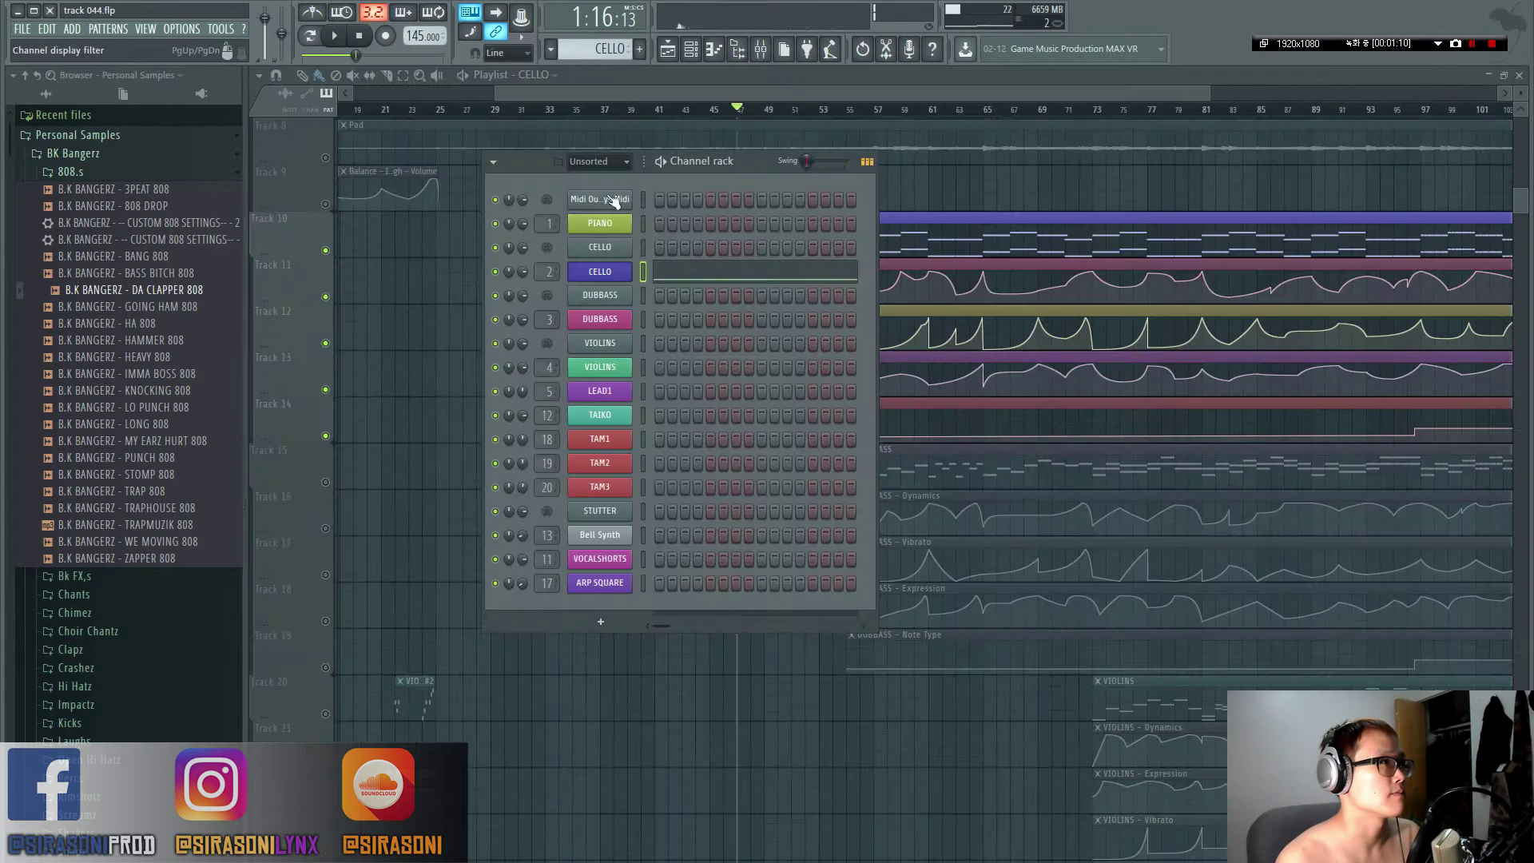
{"action": "key", "text": "F6"}
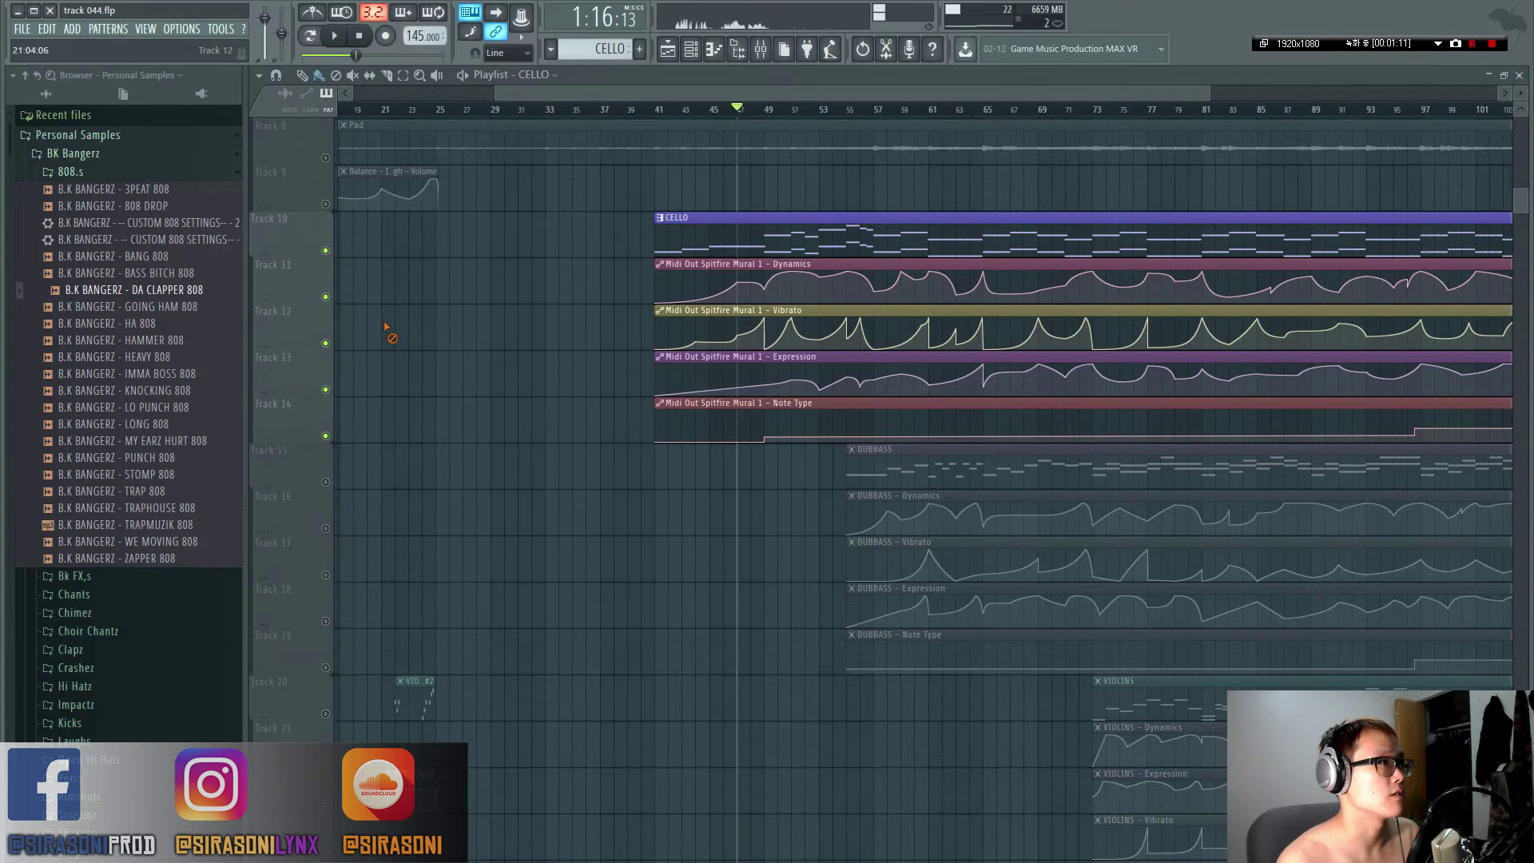
{"action": "left_click", "coordinate": [851, 110]}
{"action": "key", "text": "space"}
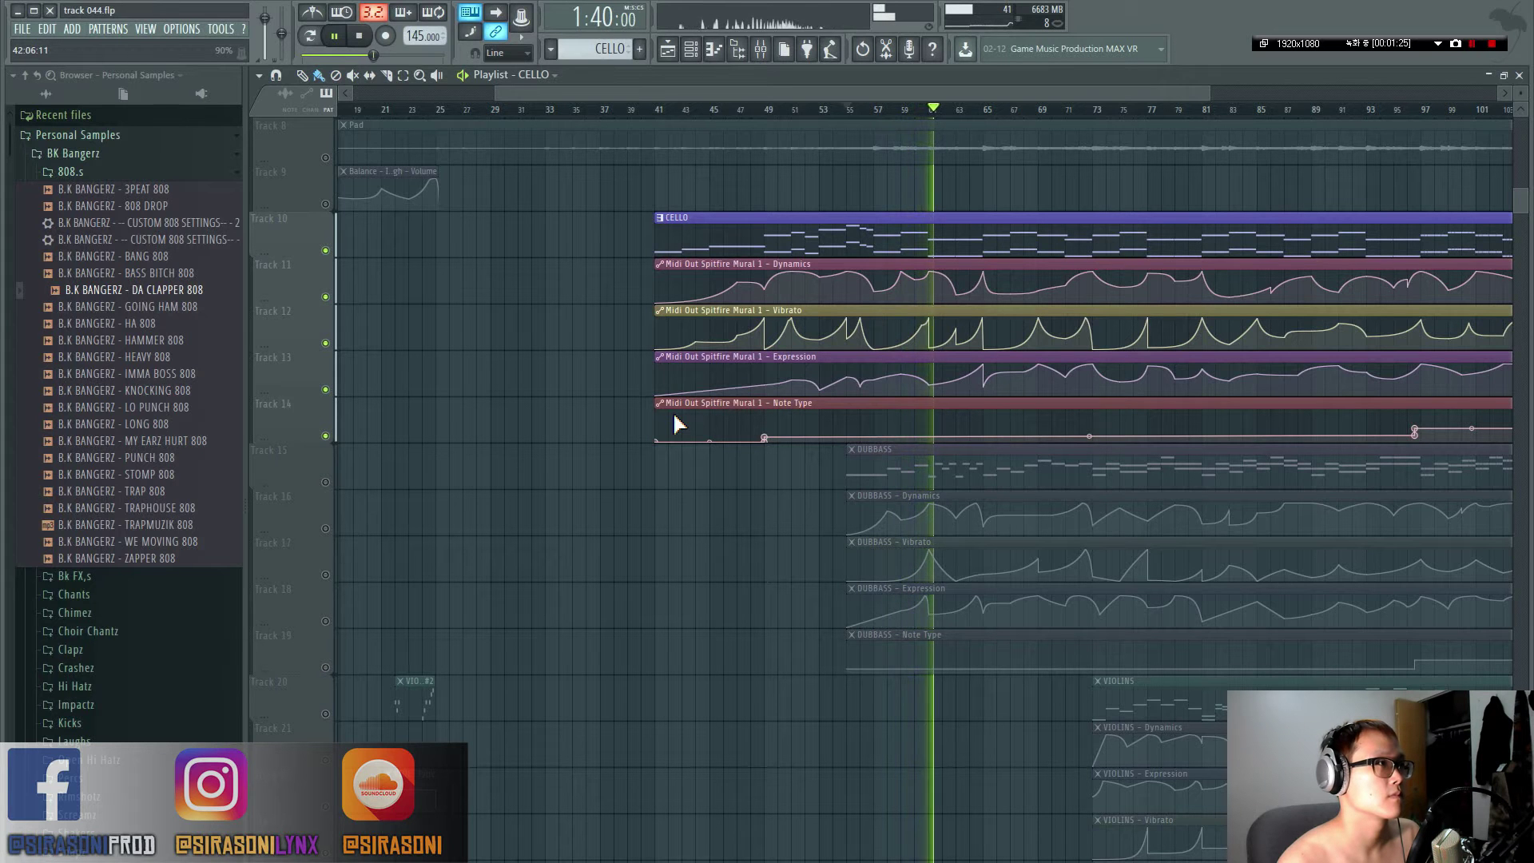
{"action": "scroll", "coordinate": [639, 405], "scroll_direction": "down", "scroll_amount": 3}
{"action": "scroll", "coordinate": [647, 461], "scroll_direction": "down", "scroll_amount": 2}
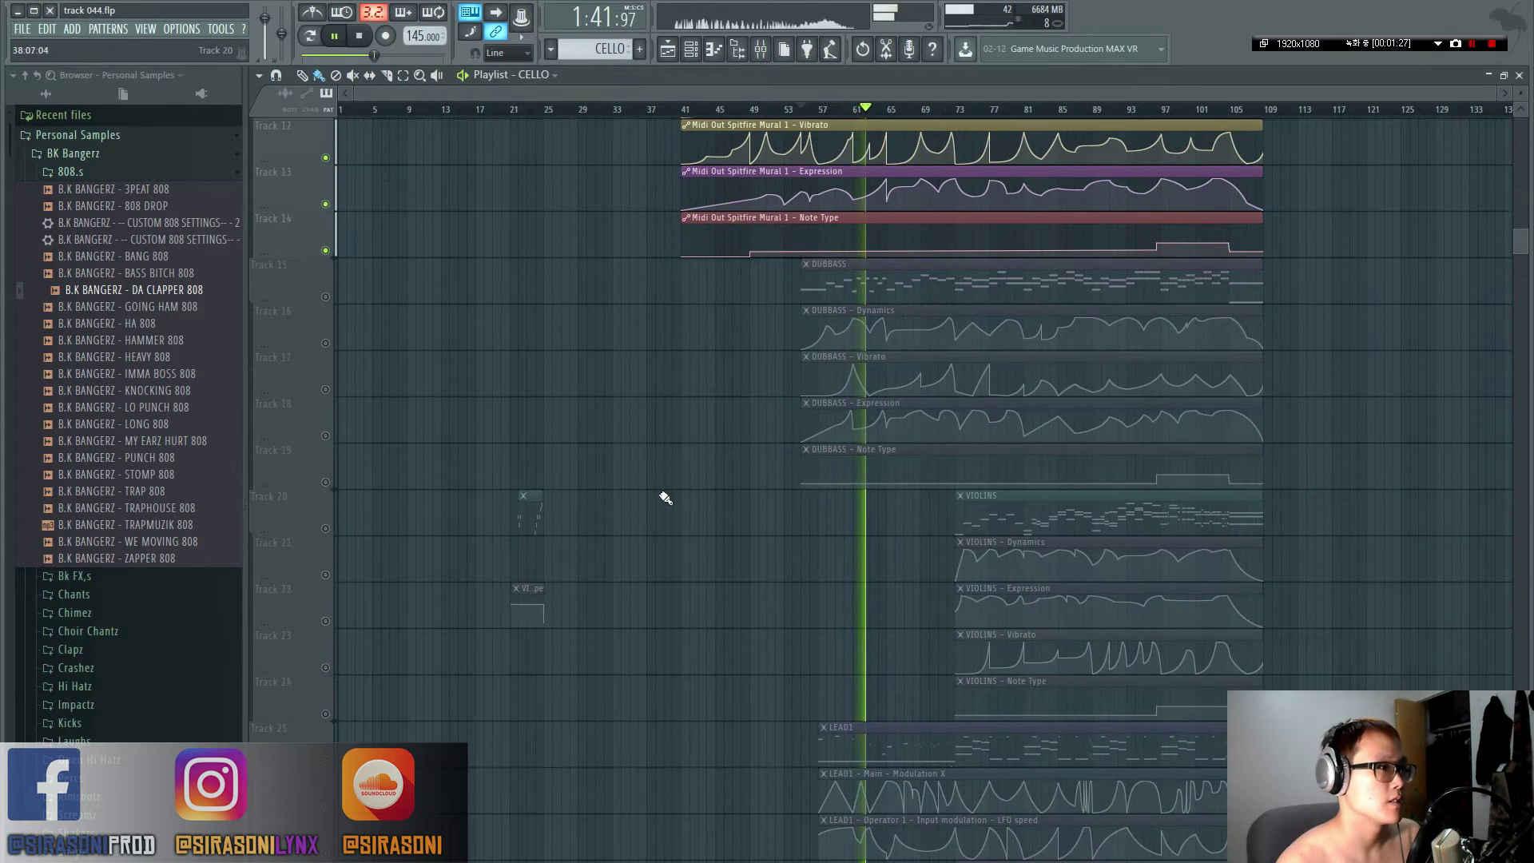
{"action": "scroll", "coordinate": [663, 472], "scroll_direction": "down", "scroll_amount": 3}
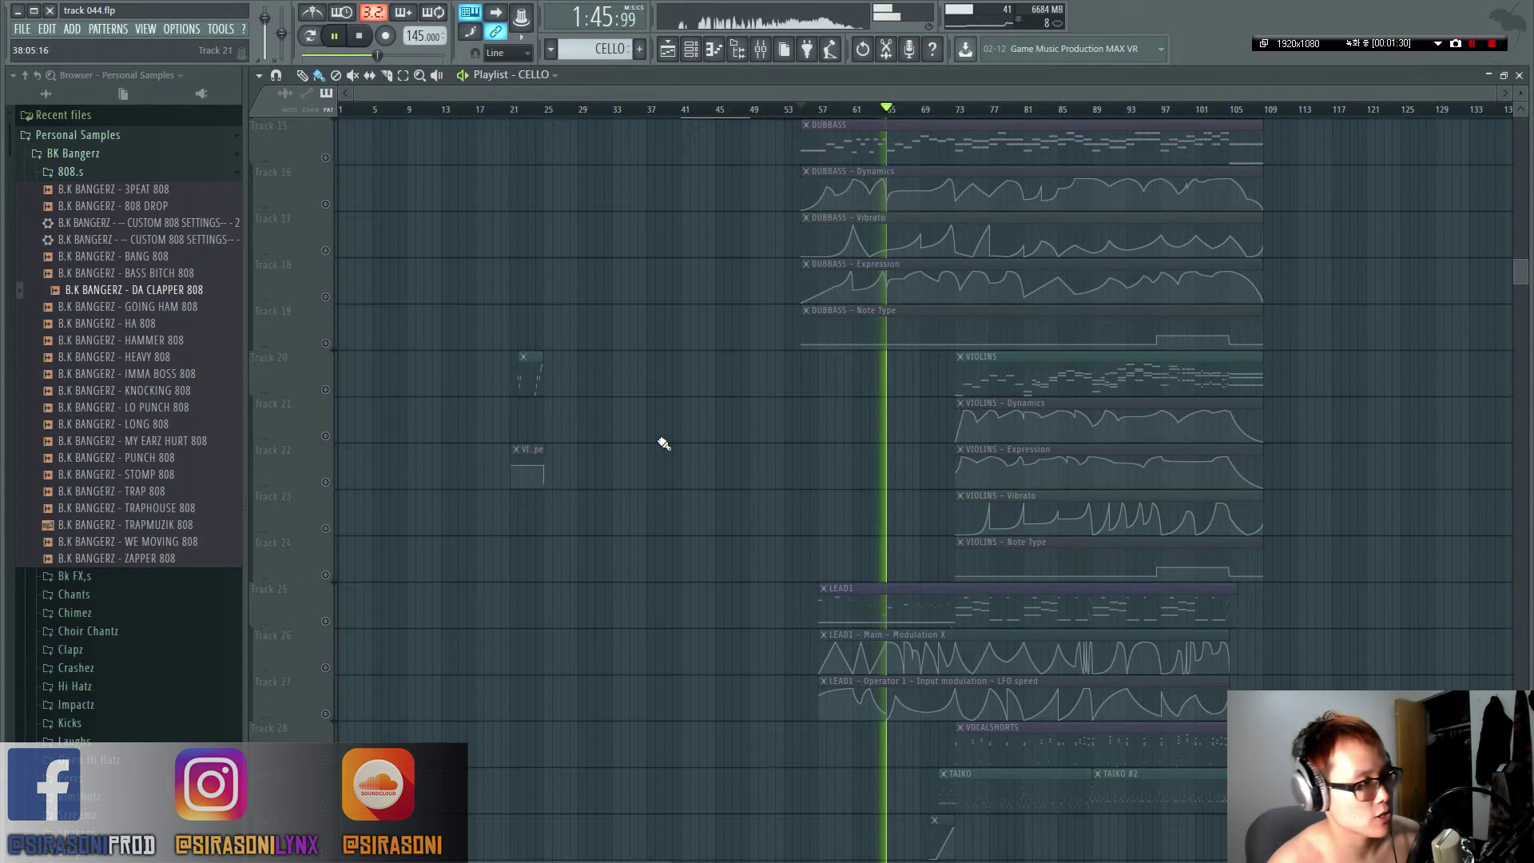
{"action": "scroll", "coordinate": [691, 446], "scroll_direction": "up", "scroll_amount": 5}
{"action": "scroll", "coordinate": [735, 472], "scroll_direction": "up", "scroll_amount": 2}
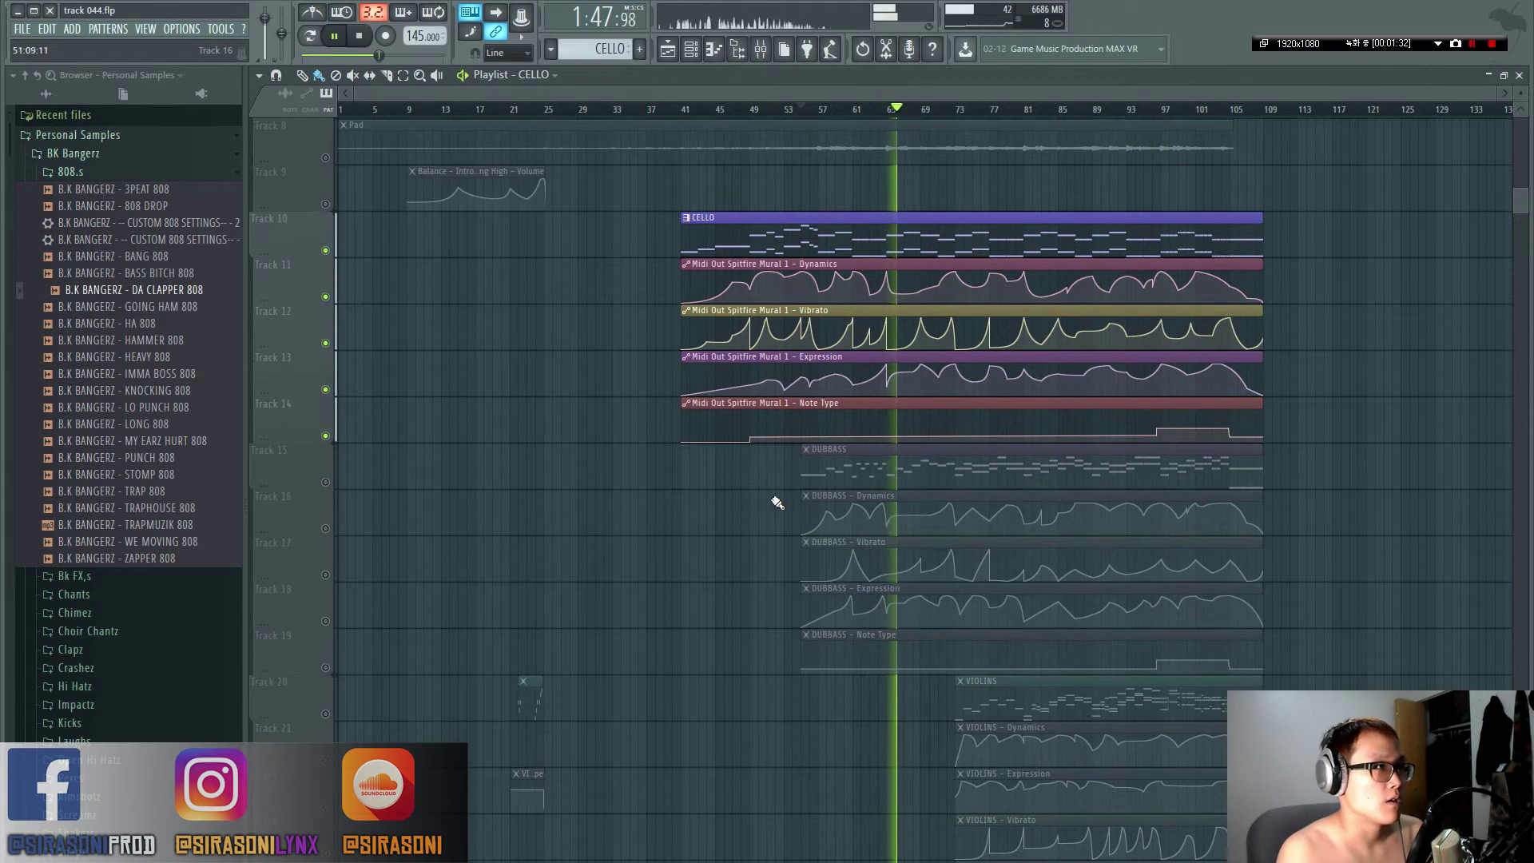
{"action": "mouse_move", "coordinate": [765, 431]}
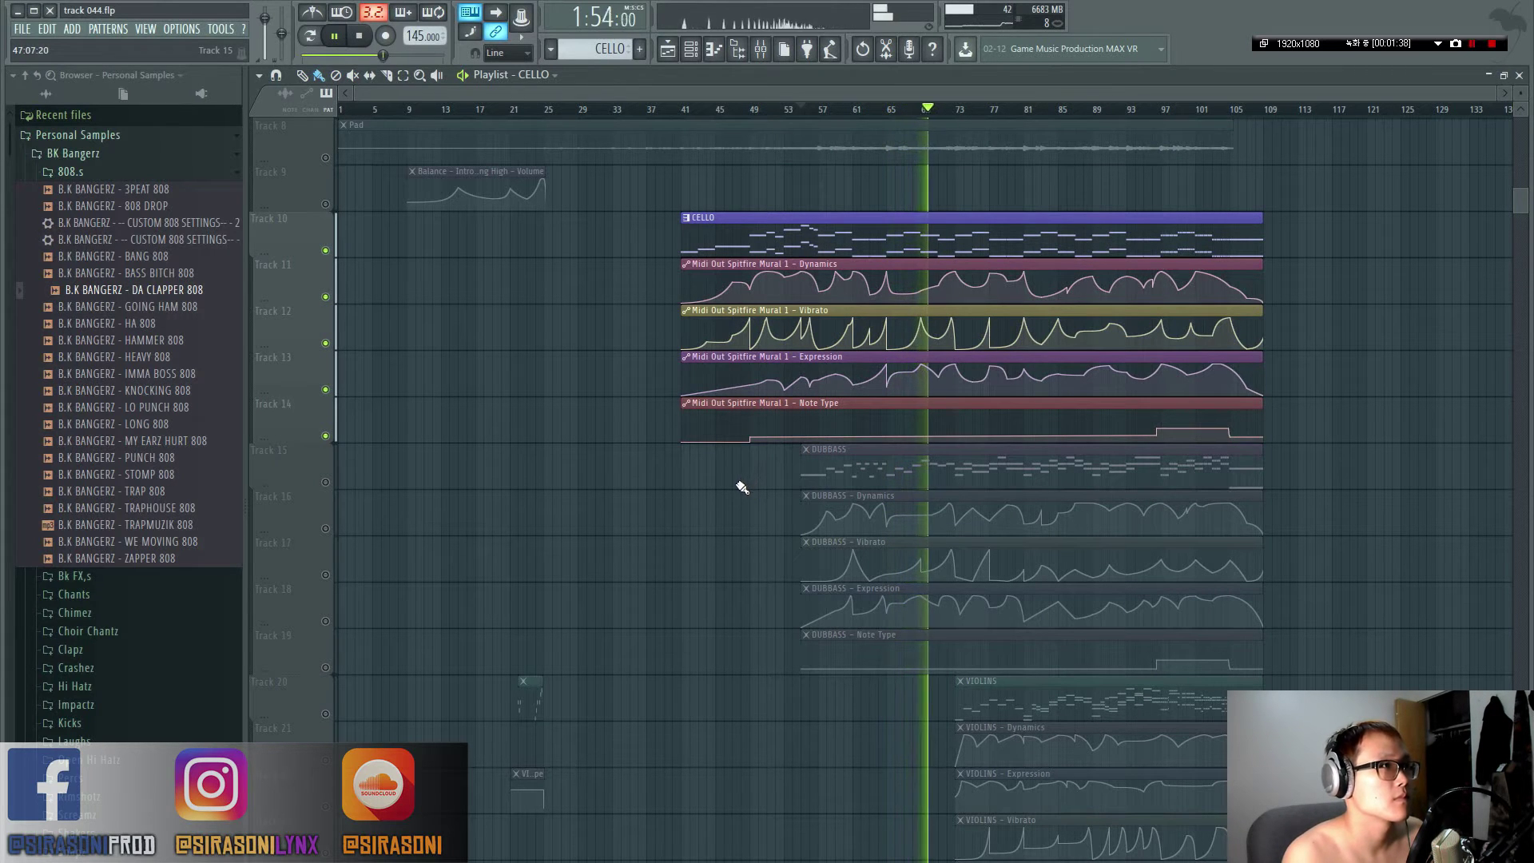
{"action": "key", "text": "space"}
- Open the CELLO notes in the piano roll and examine the note overlaps and off-grid starts around bars 9 to 13
{"action": "scroll", "coordinate": [742, 487], "scroll_direction": "up", "scroll_amount": 8}
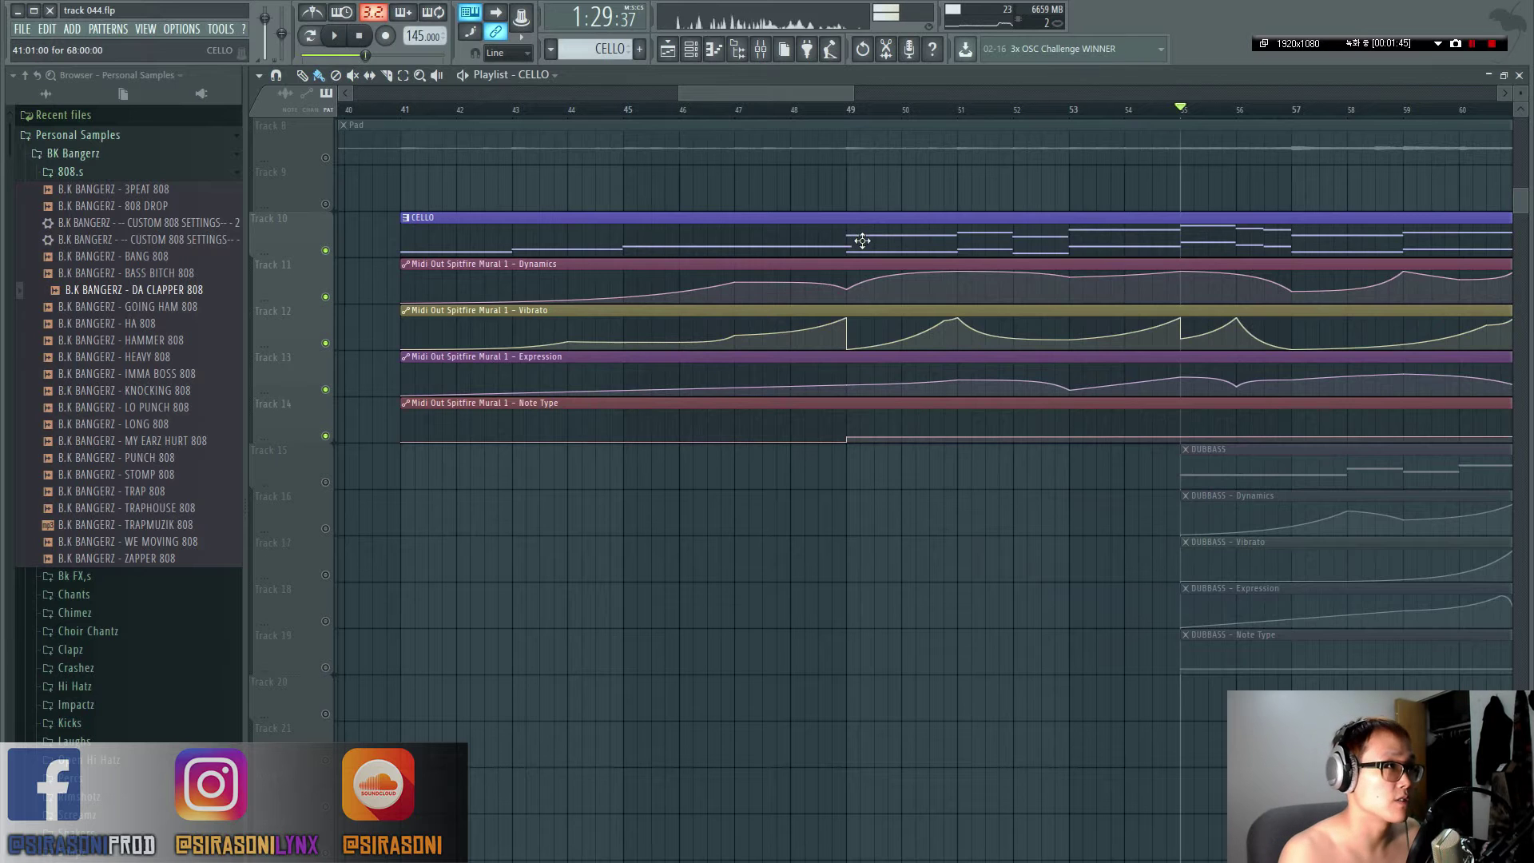
{"action": "double_click", "coordinate": [862, 240]}
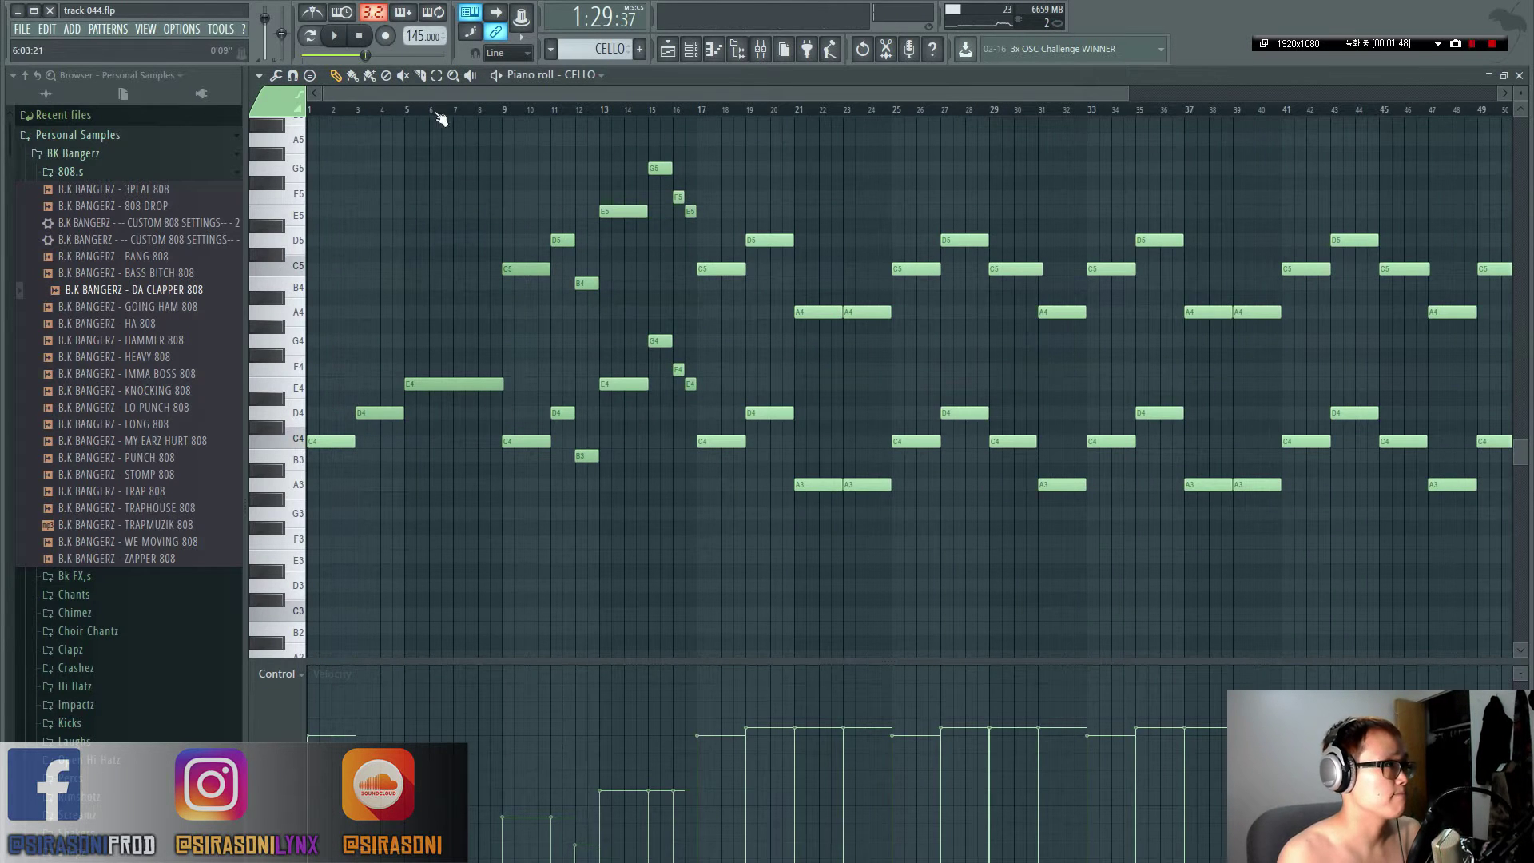
{"action": "scroll", "coordinate": [696, 353], "scroll_direction": "up", "scroll_amount": 6}
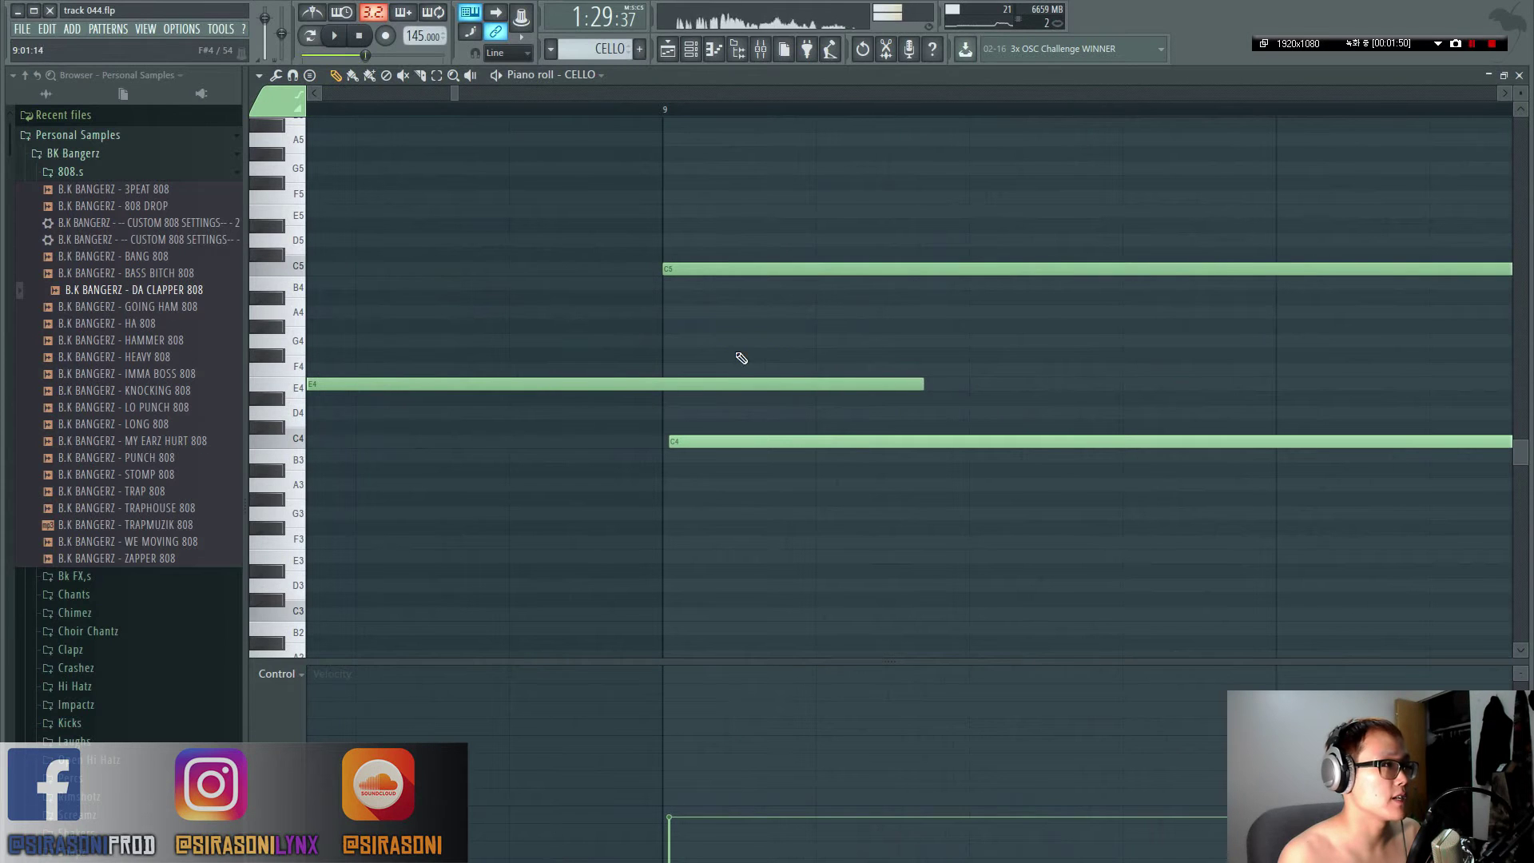
{"action": "scroll", "coordinate": [671, 307], "scroll_direction": "down", "scroll_amount": 5}
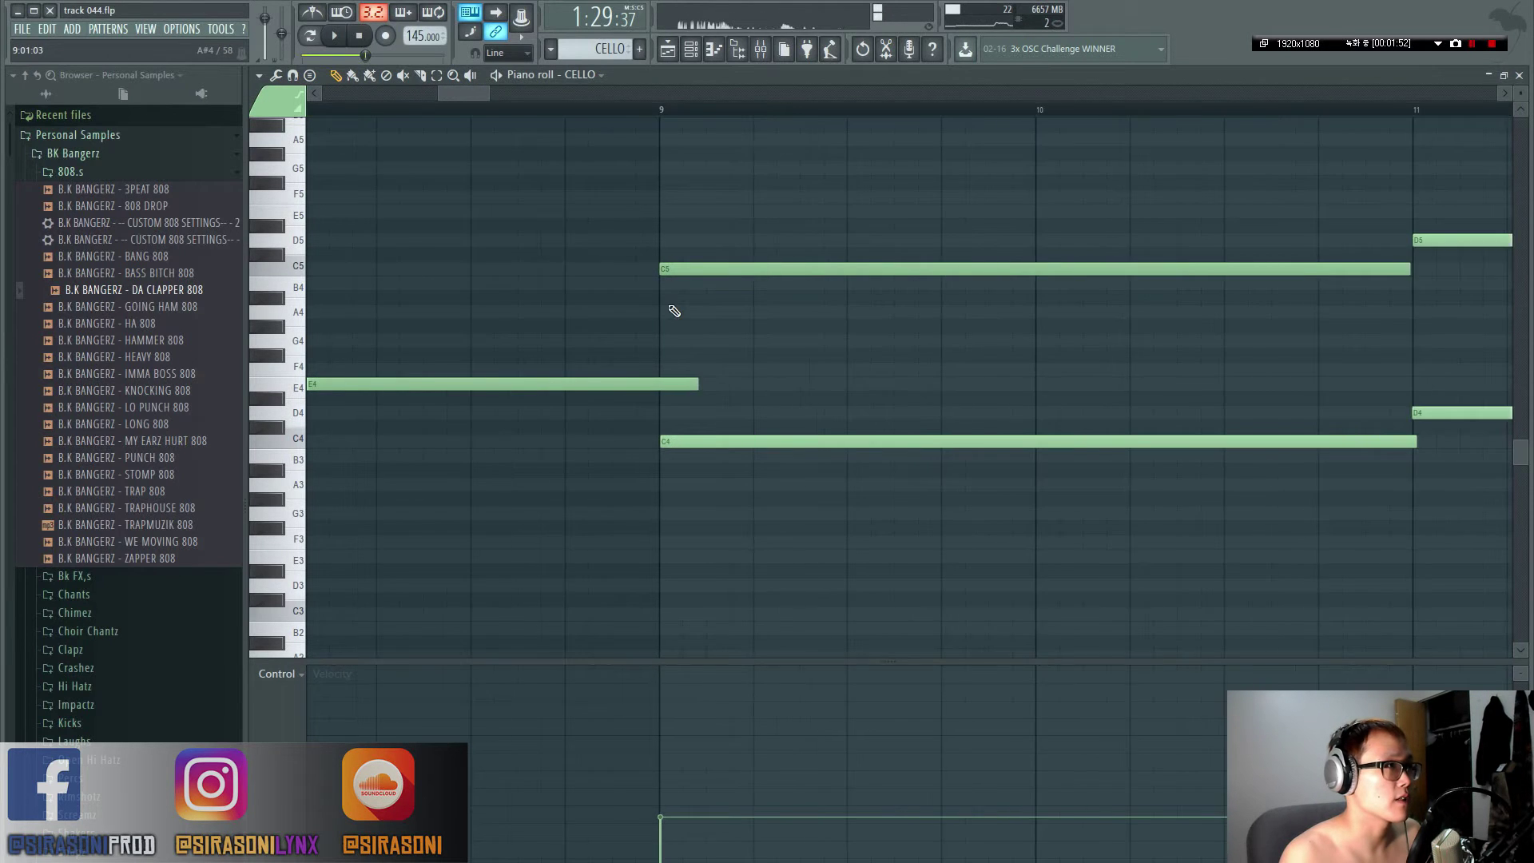
{"action": "scroll", "coordinate": [815, 346], "scroll_direction": "down", "scroll_amount": 3}
{"action": "scroll", "coordinate": [784, 345], "scroll_direction": "up", "scroll_amount": 5}
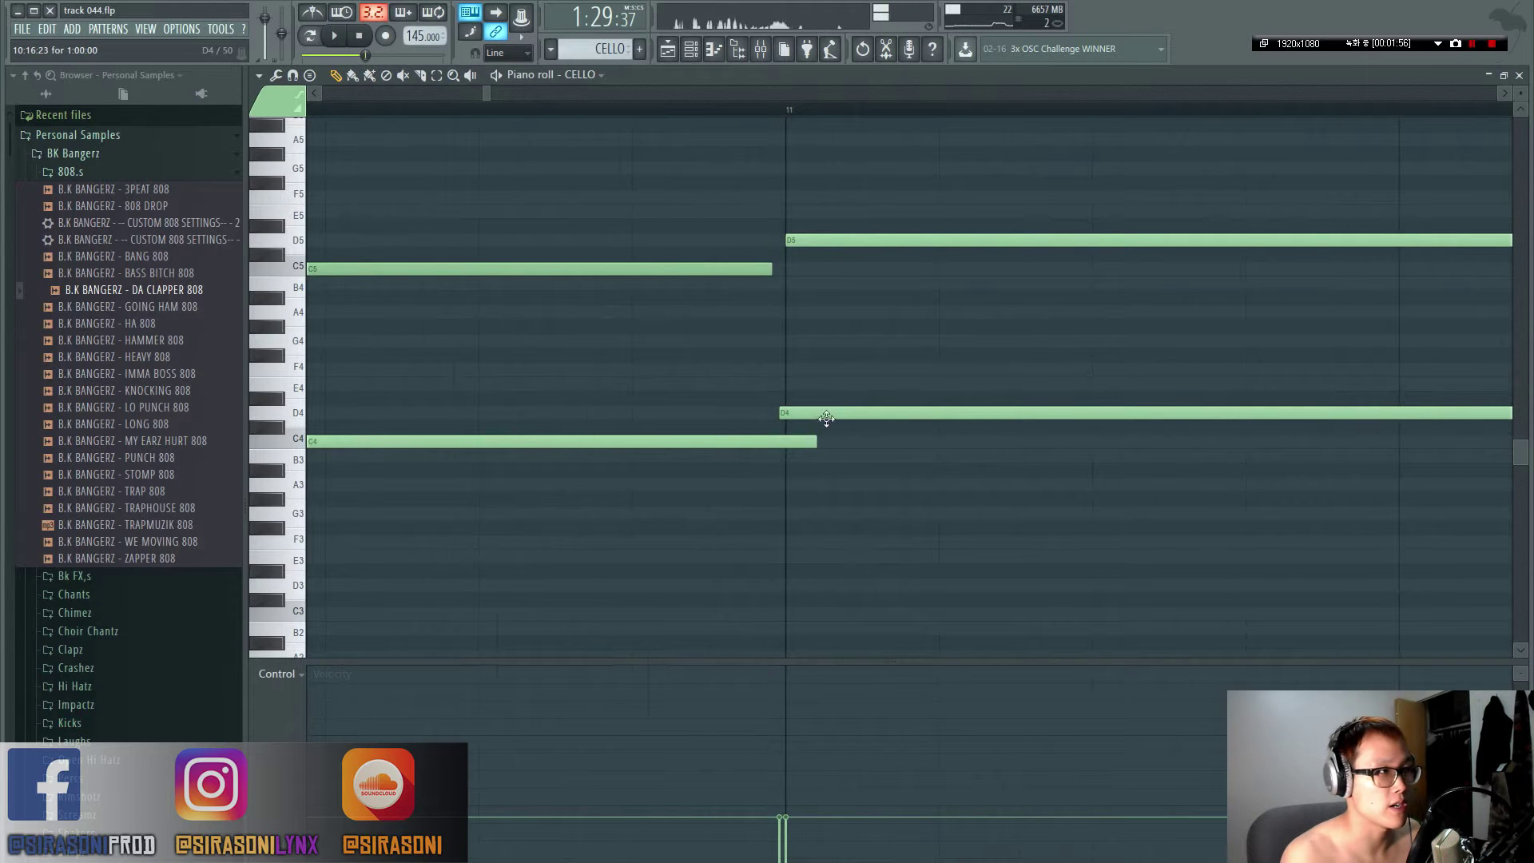
{"action": "scroll", "coordinate": [826, 417], "scroll_direction": "down", "scroll_amount": 5}
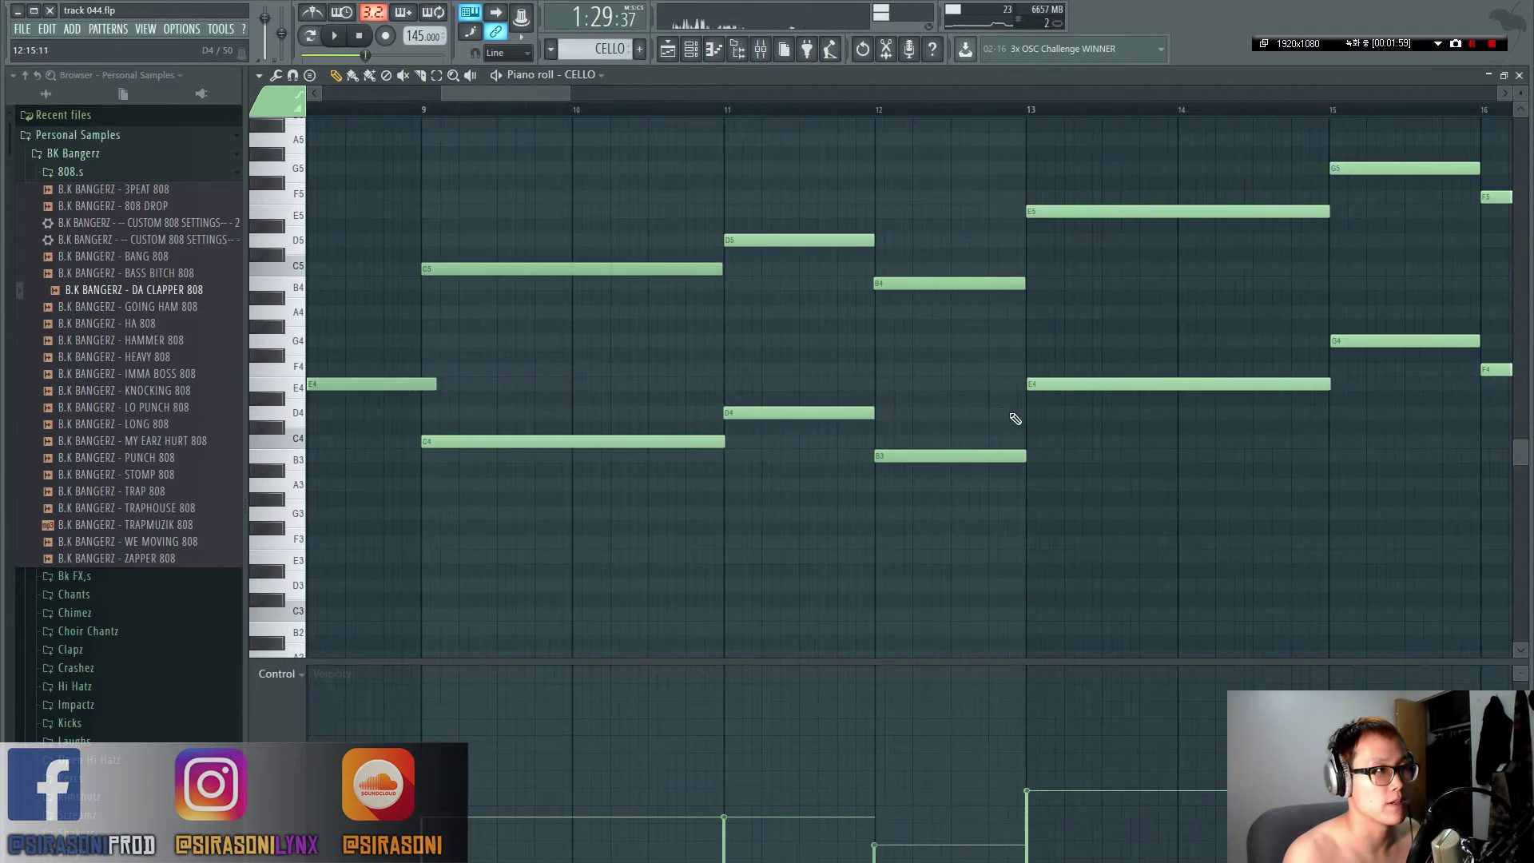
{"action": "scroll", "coordinate": [883, 424], "scroll_direction": "up", "scroll_amount": 6}
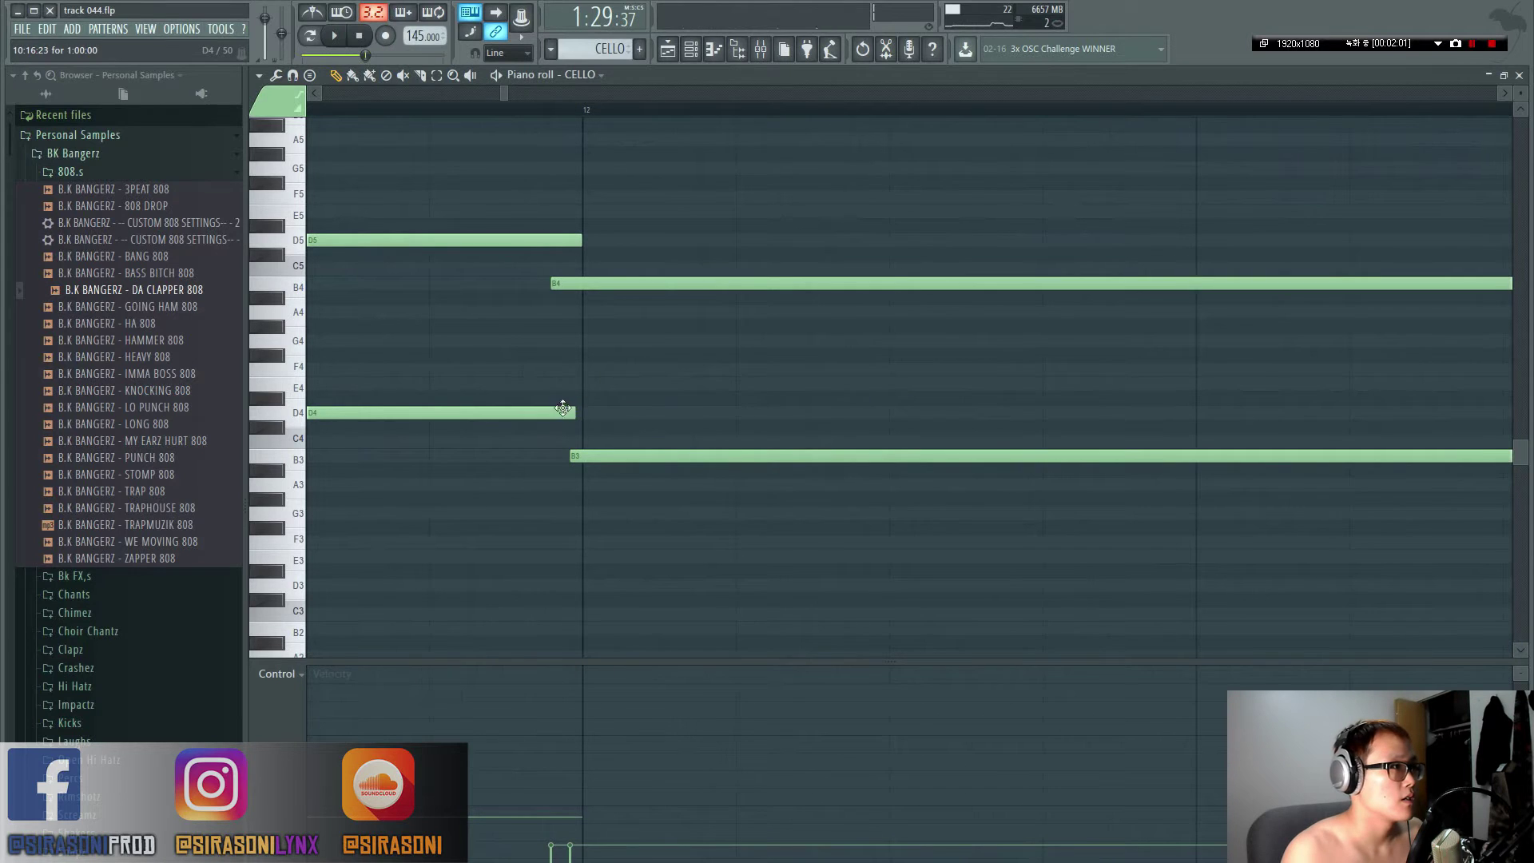
{"action": "scroll", "coordinate": [567, 379], "scroll_direction": "down", "scroll_amount": 6}
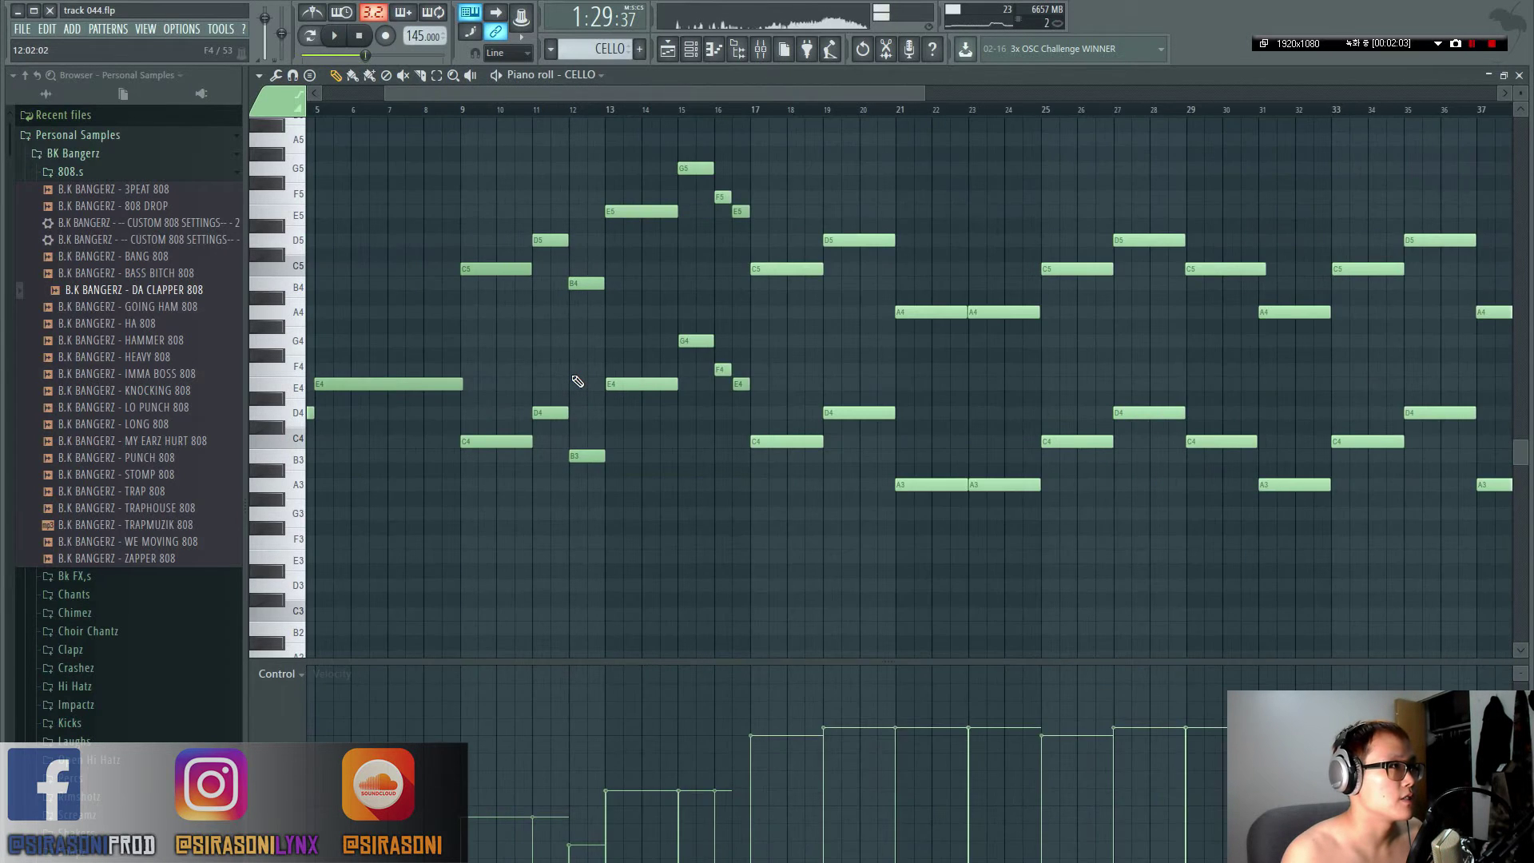
{"action": "scroll", "coordinate": [578, 380], "scroll_direction": "down", "scroll_amount": 3}
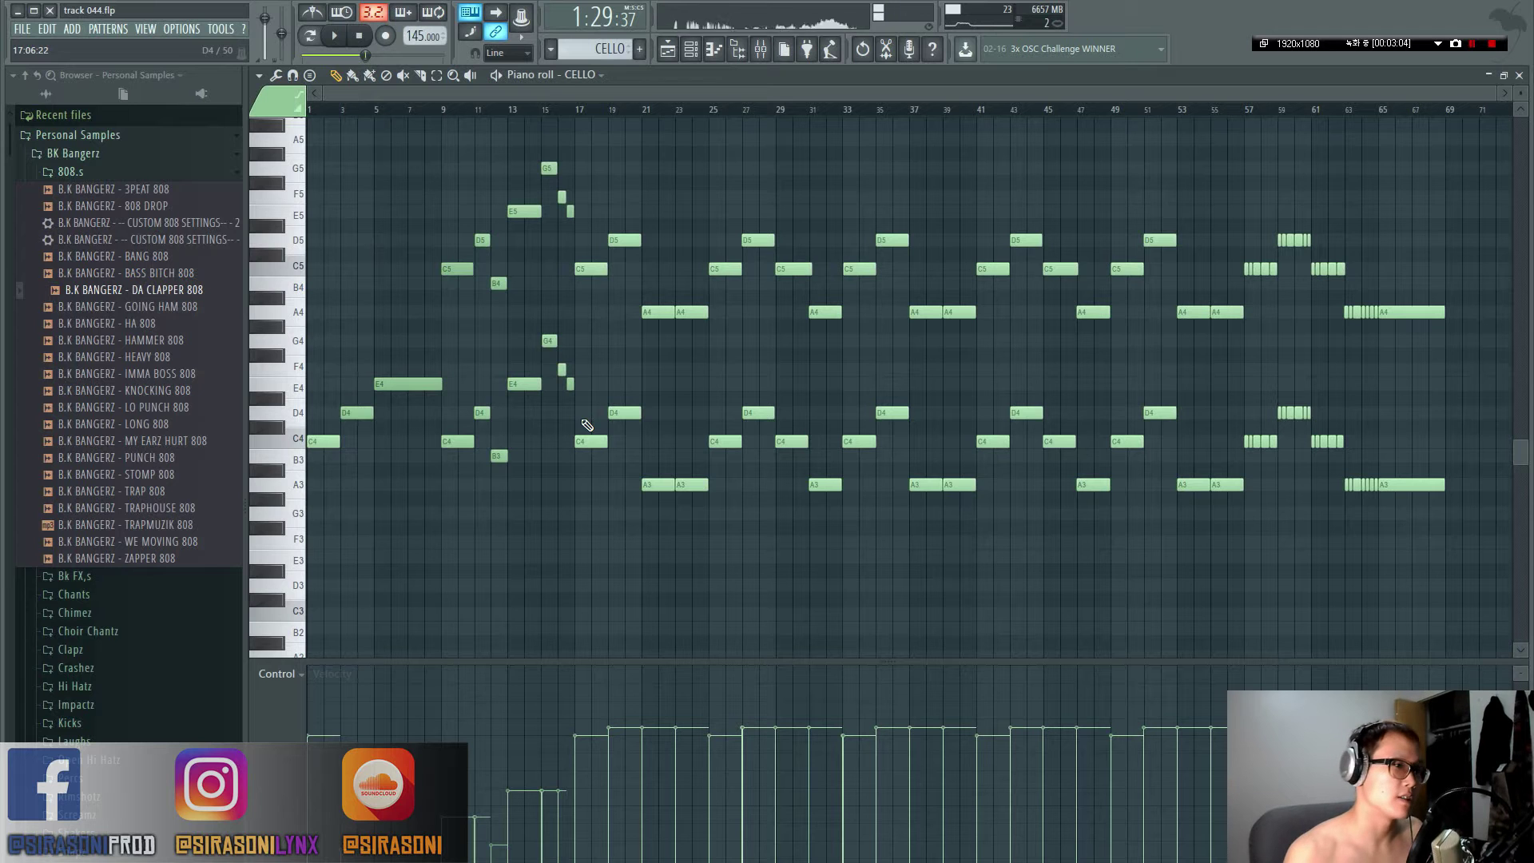
- Examine the cello note timing around bars 11 to 13 again, followed by the whole pattern with its velocities
{"action": "scroll", "coordinate": [427, 456], "scroll_direction": "up", "scroll_amount": 5}
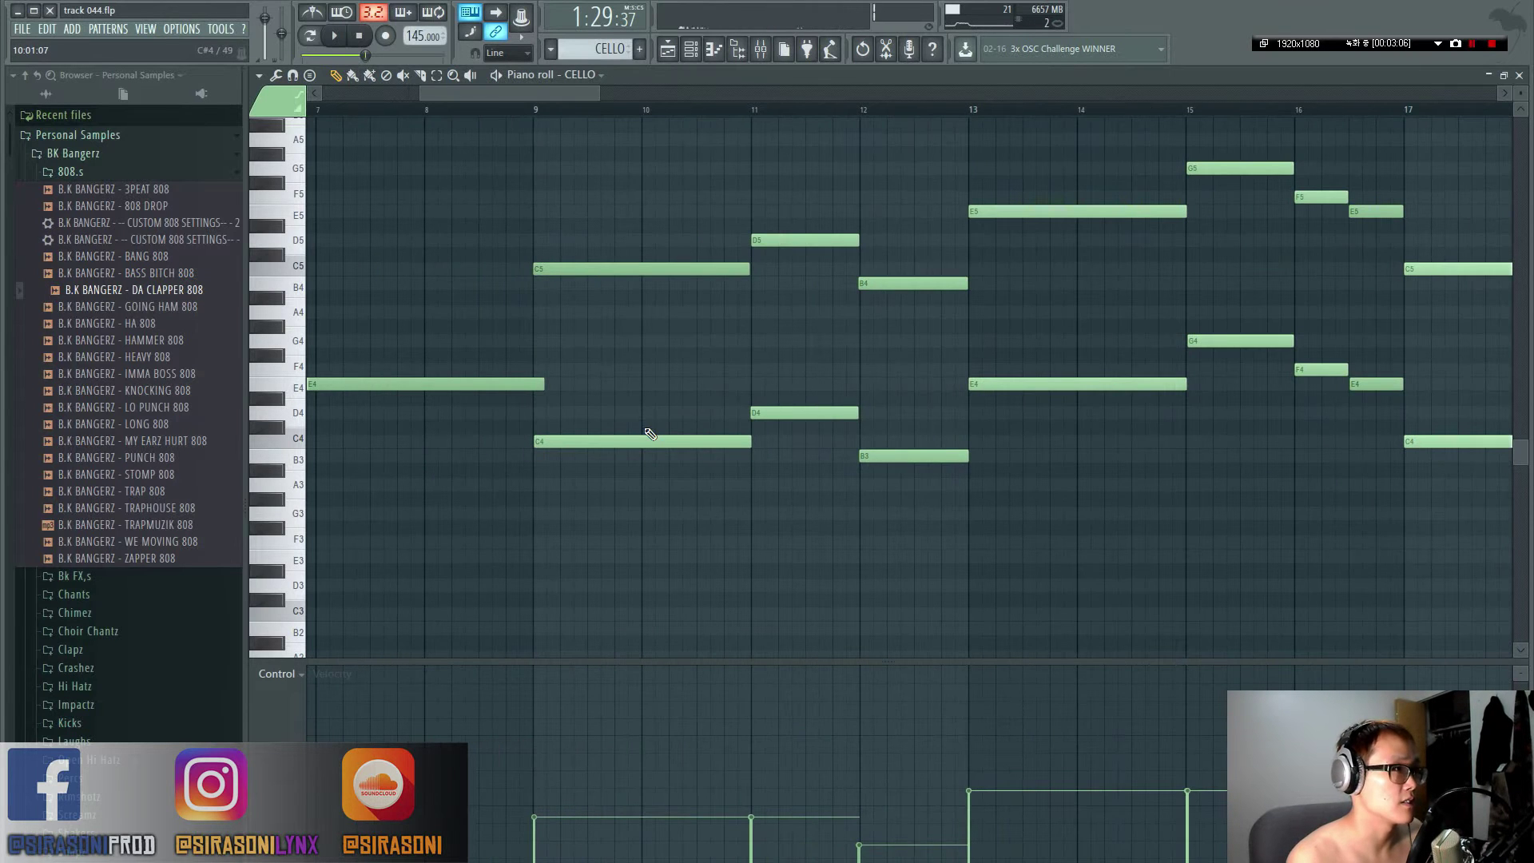
{"action": "scroll", "coordinate": [873, 496], "scroll_direction": "up", "scroll_amount": 2}
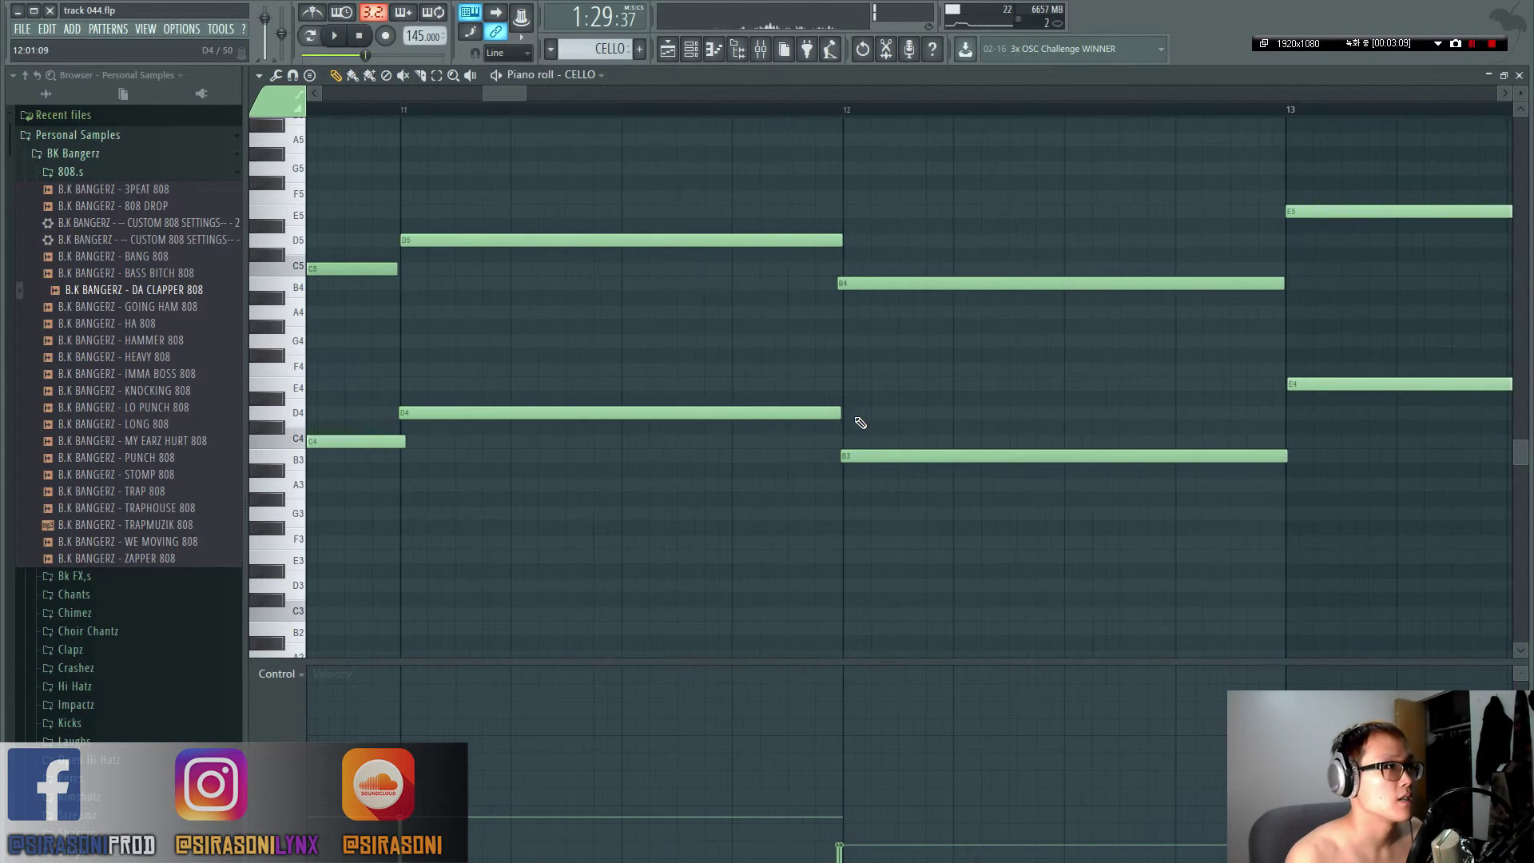
{"action": "scroll", "coordinate": [859, 421], "scroll_direction": "down", "scroll_amount": 2}
{"action": "scroll", "coordinate": [956, 422], "scroll_direction": "down", "scroll_amount": 3}
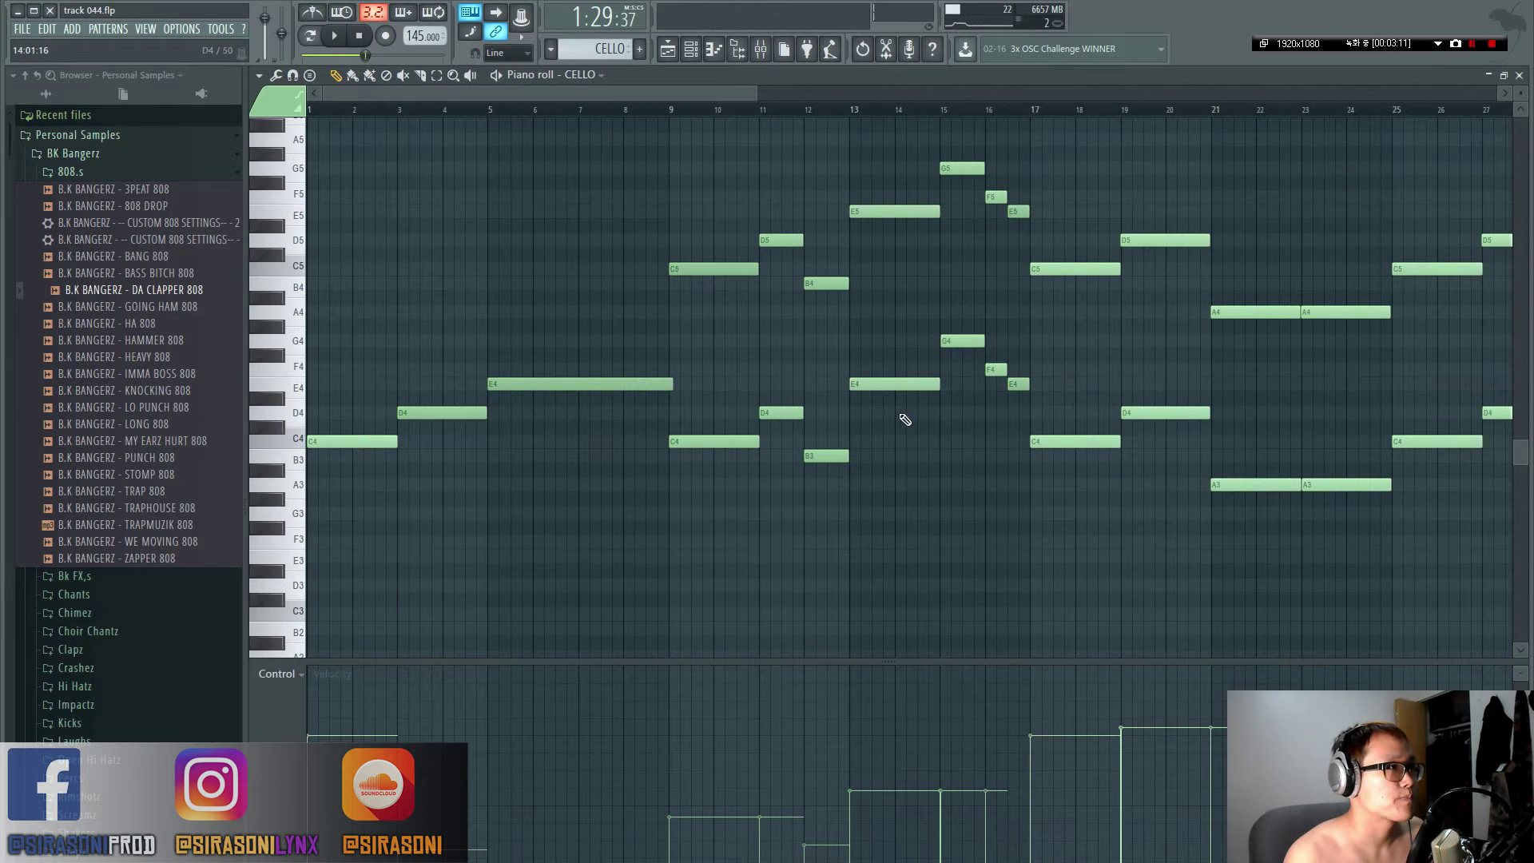
{"action": "scroll", "coordinate": [894, 429], "scroll_direction": "down", "scroll_amount": 2}
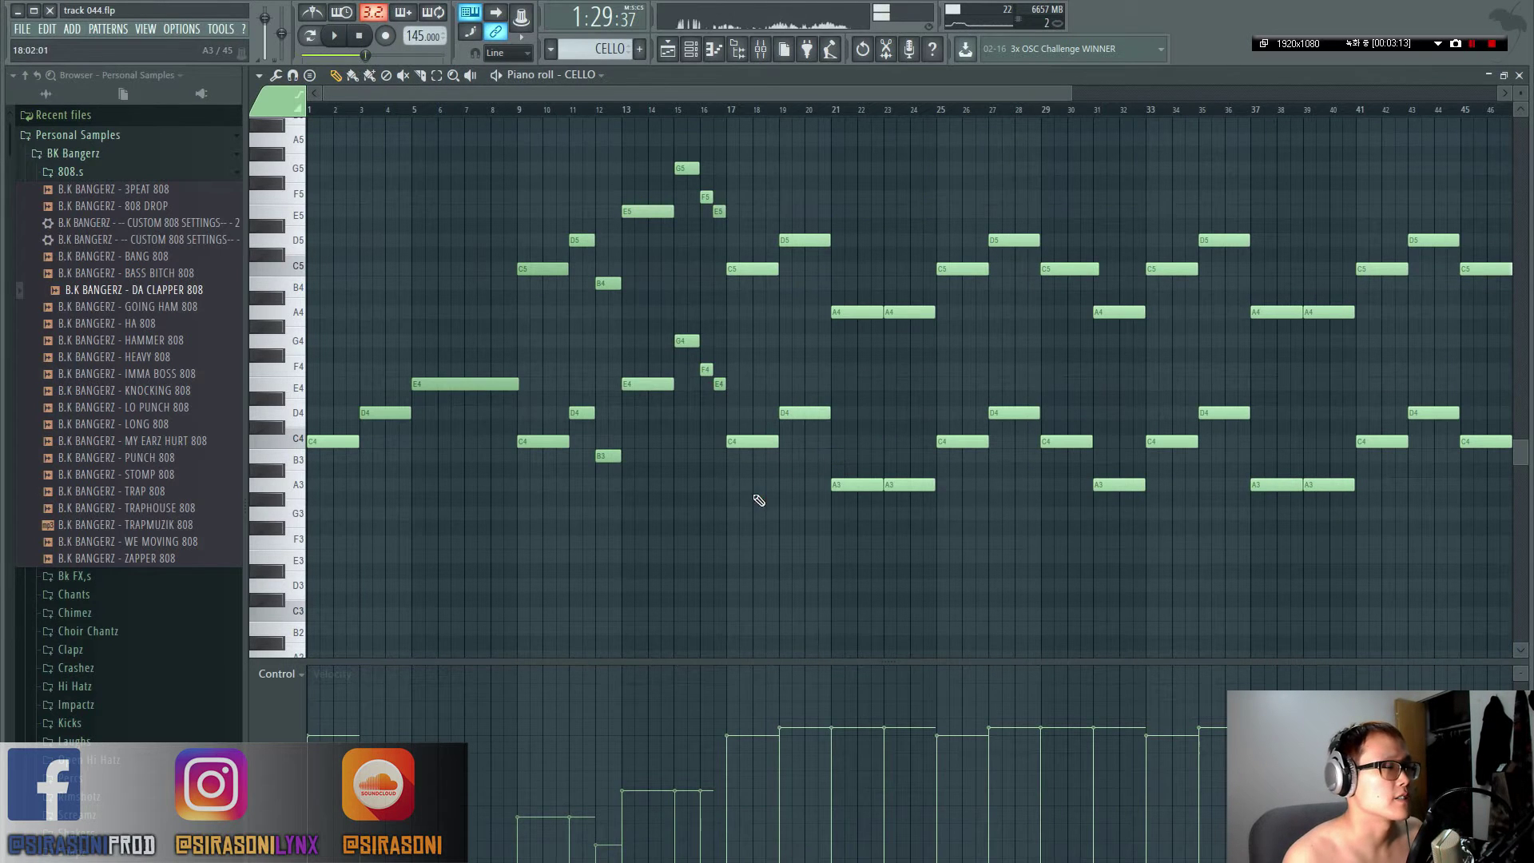
{"action": "scroll", "coordinate": [688, 580], "scroll_direction": "down", "scroll_amount": 2}
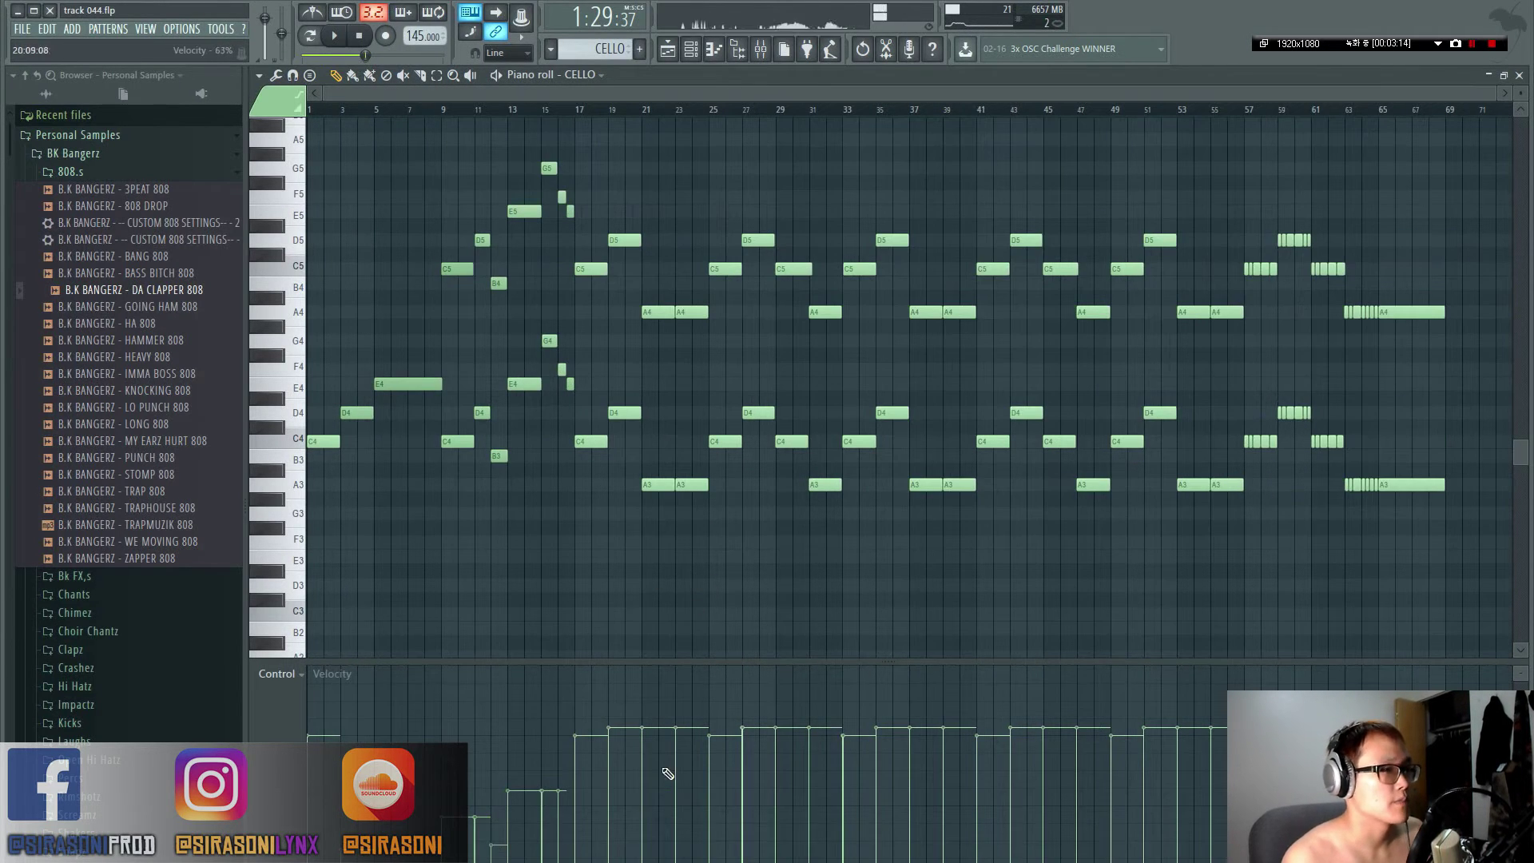
- Play the short repeated cello notes from bar 57 of the pattern and stop playback
{"action": "left_click", "coordinate": [1250, 114]}
{"action": "key", "text": "space"}
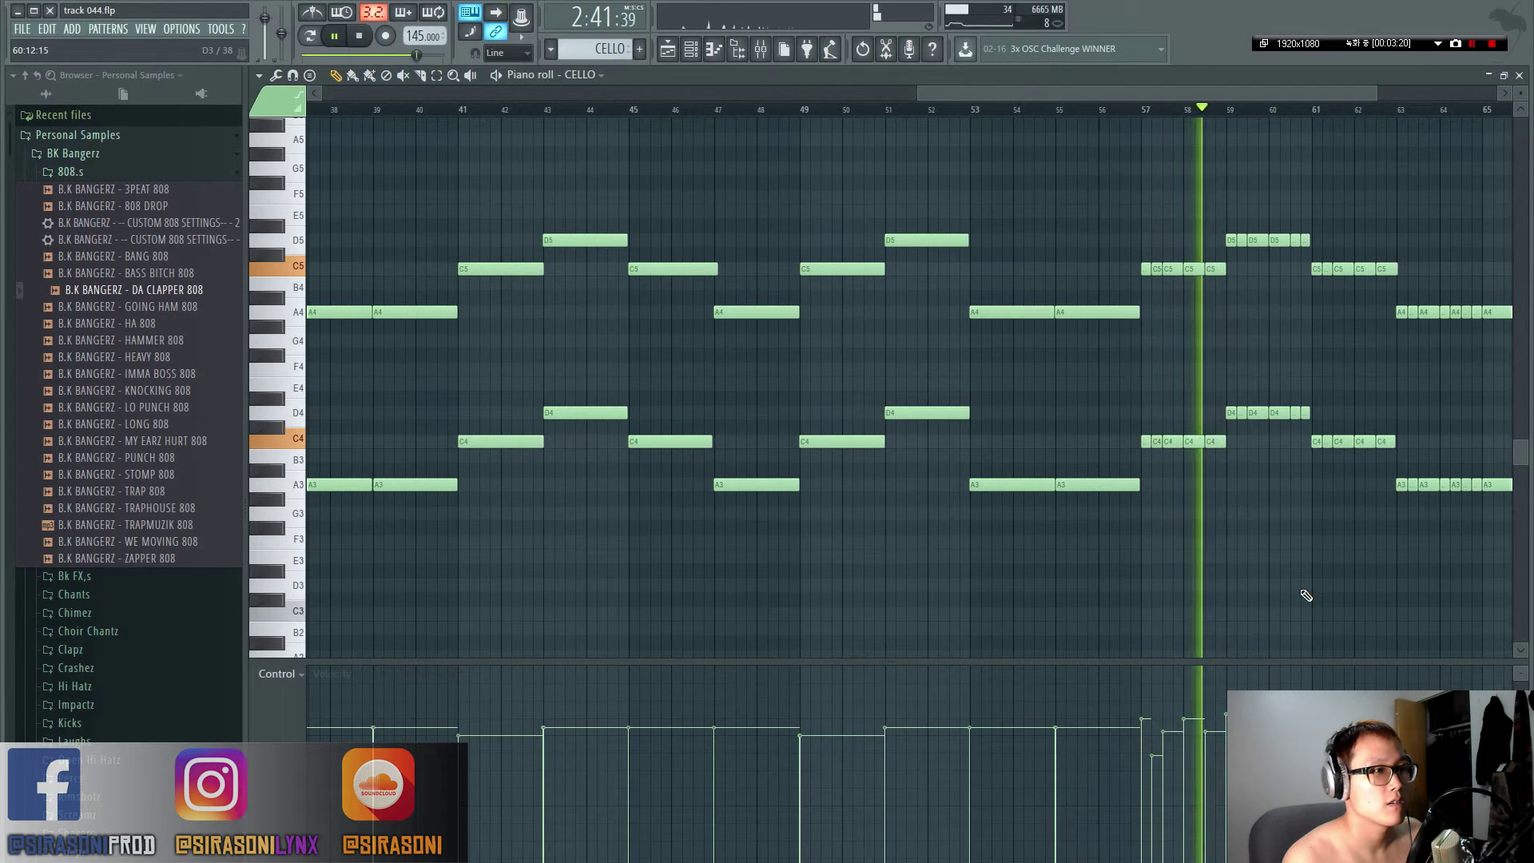
{"action": "scroll", "coordinate": [1382, 605], "scroll_direction": "up", "scroll_amount": 5}
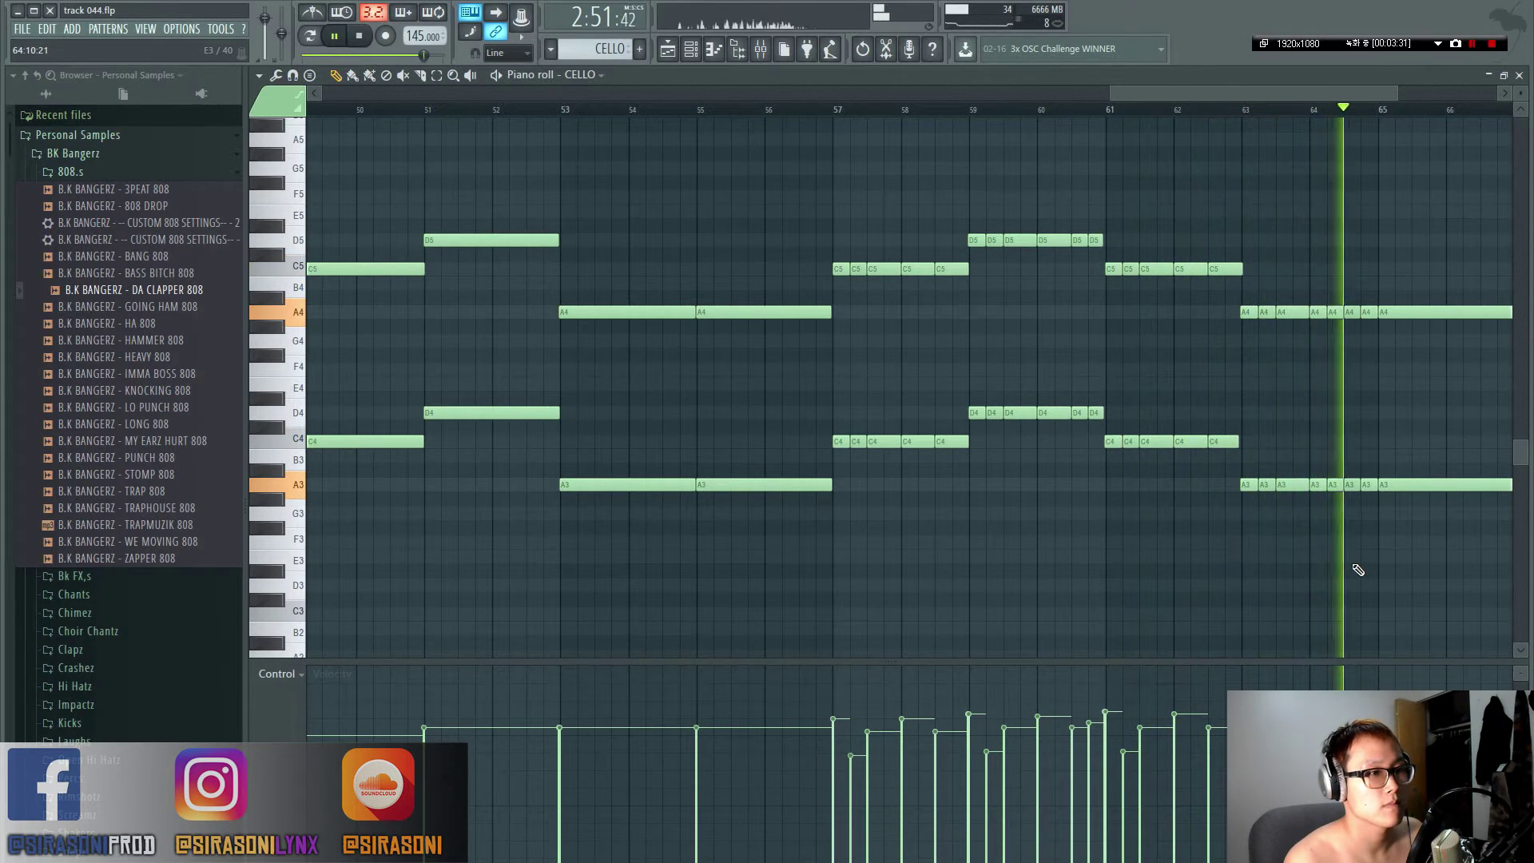
{"action": "scroll", "coordinate": [1355, 569], "scroll_direction": "down", "scroll_amount": 2}
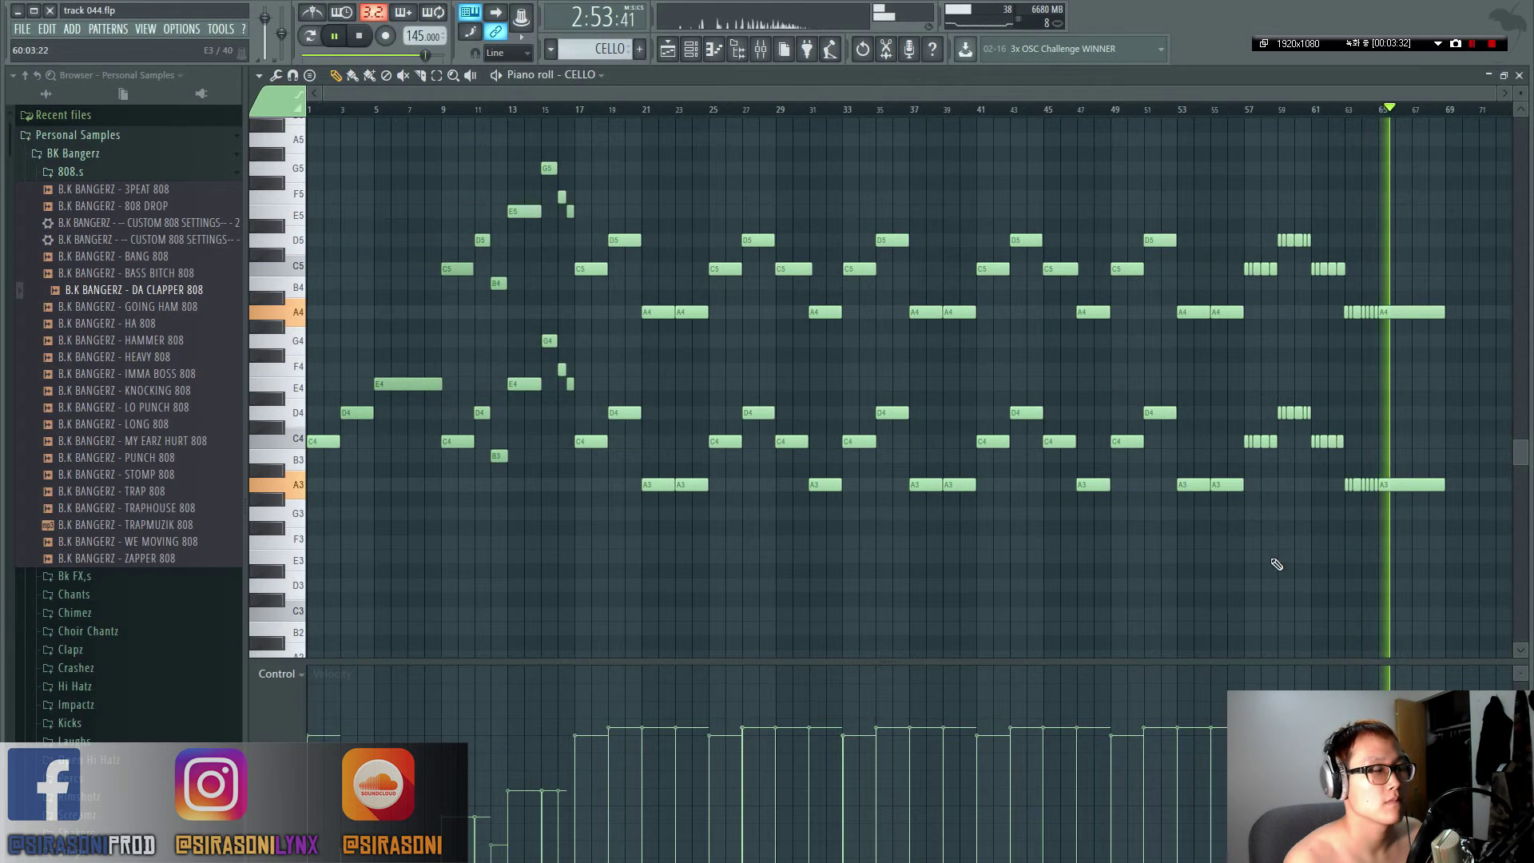
{"action": "key", "text": "space"}
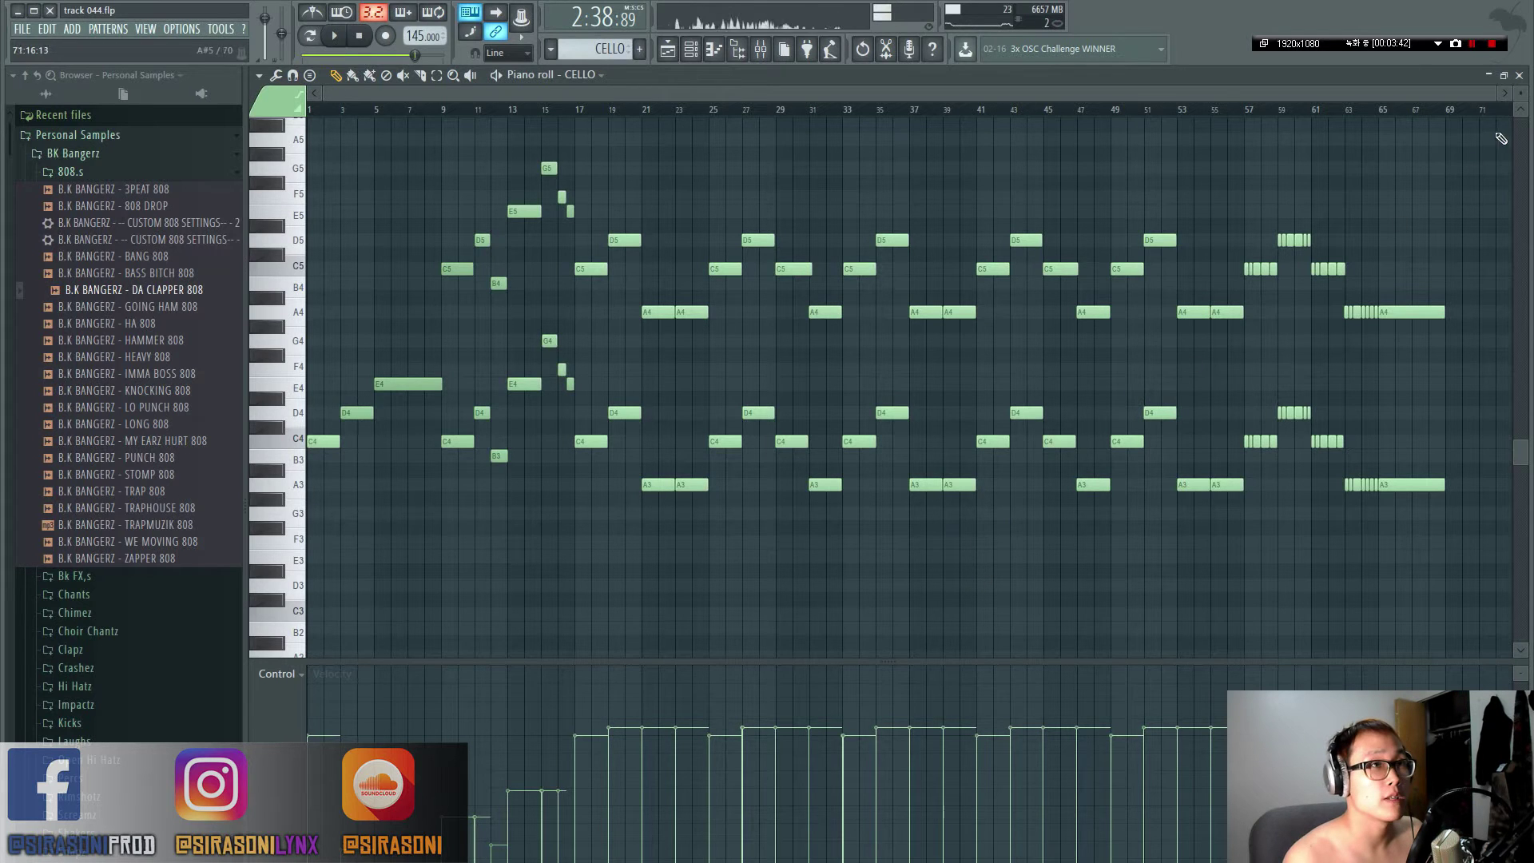
- Close the piano roll and bring up the CELLO channel's Kontakt window
{"action": "left_click", "coordinate": [1519, 76]}
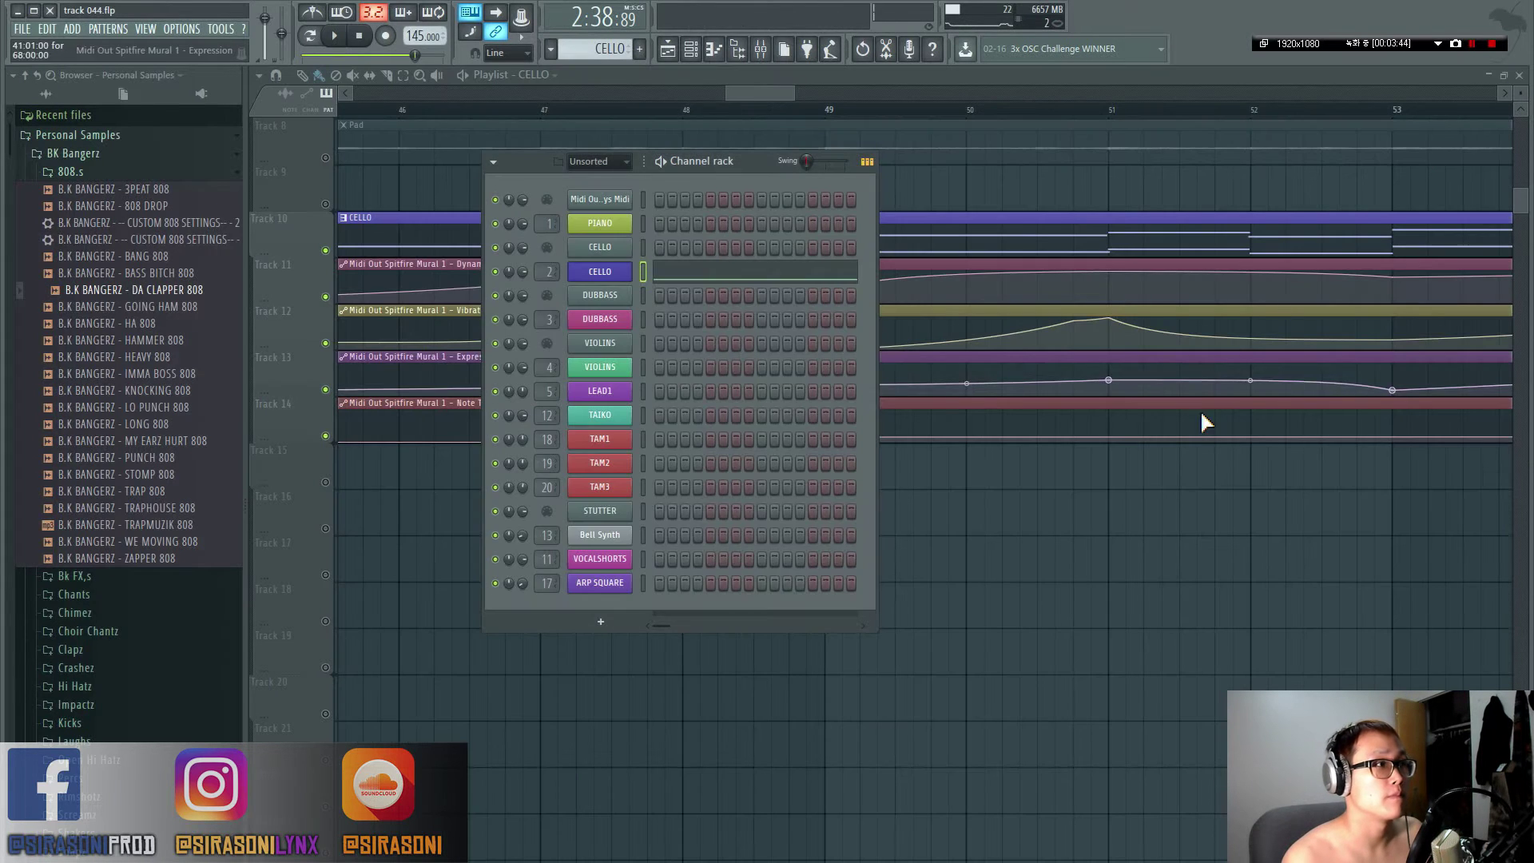
{"action": "left_click", "coordinate": [1106, 620]}
{"action": "scroll", "coordinate": [1102, 617], "scroll_direction": "left", "scroll_amount": 3}
{"action": "scroll", "coordinate": [1092, 610], "scroll_direction": "up", "scroll_amount": 3}
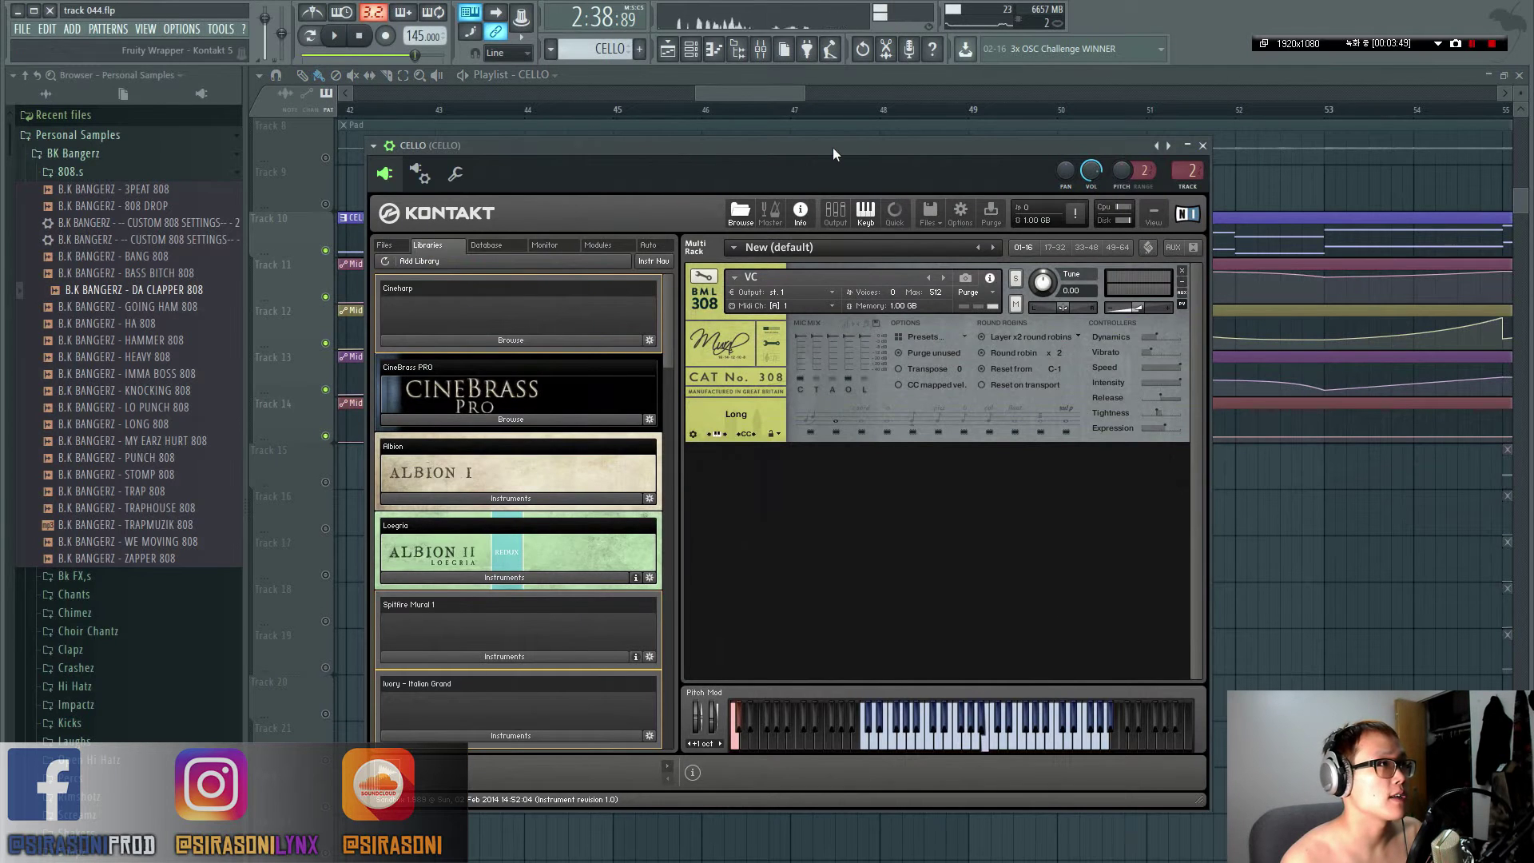
- Raise the VC patch's Dynamics to full and select the Long articulation
{"action": "left_click_drag", "start_coordinate": [832, 147], "coordinate": [840, 164]}
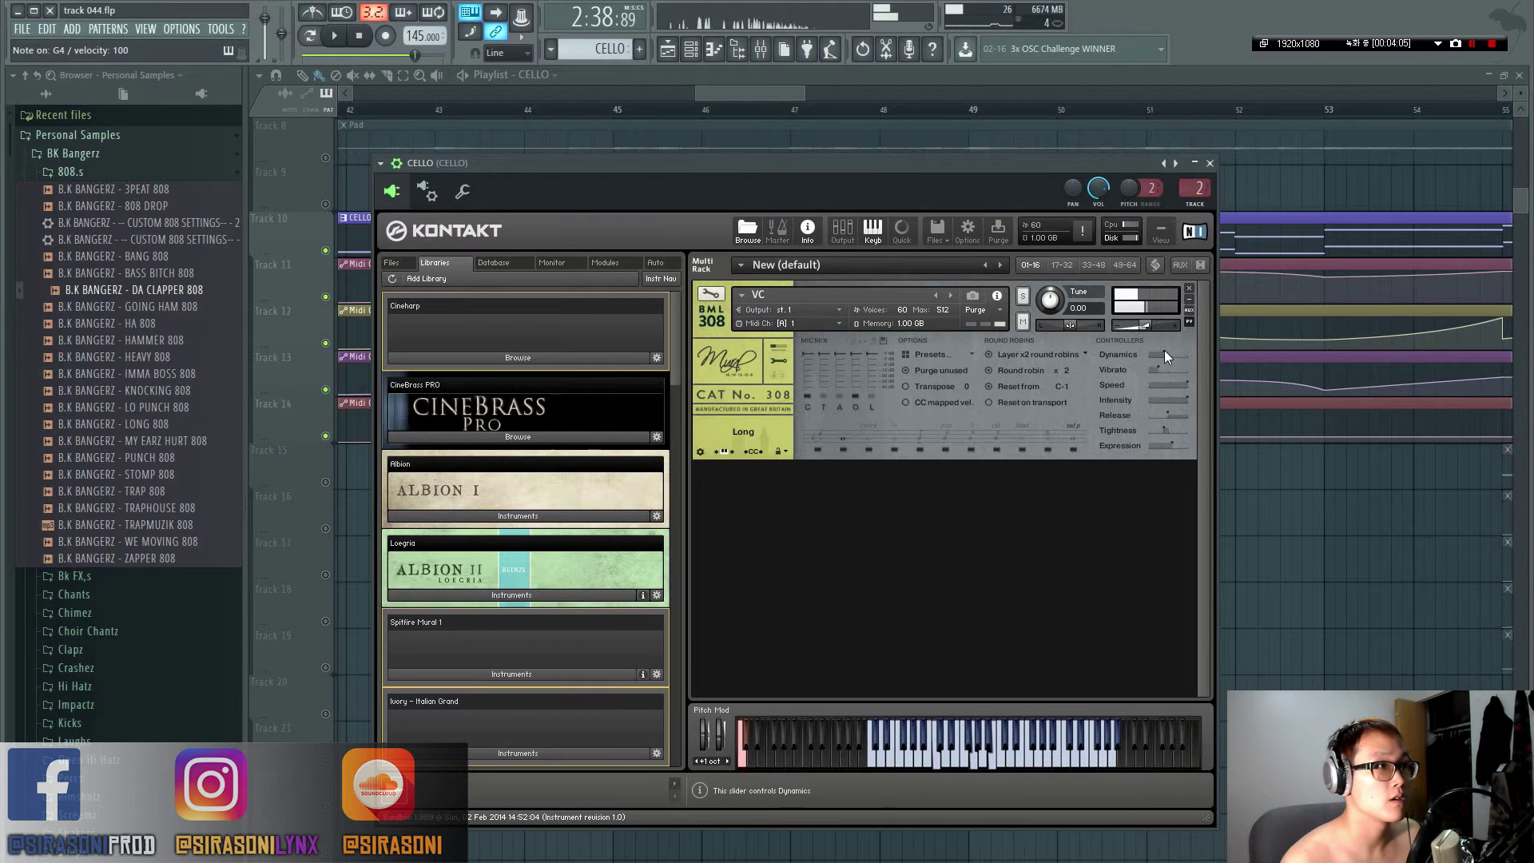
{"action": "left_click_drag", "start_coordinate": [1164, 350], "coordinate": [1215, 353]}
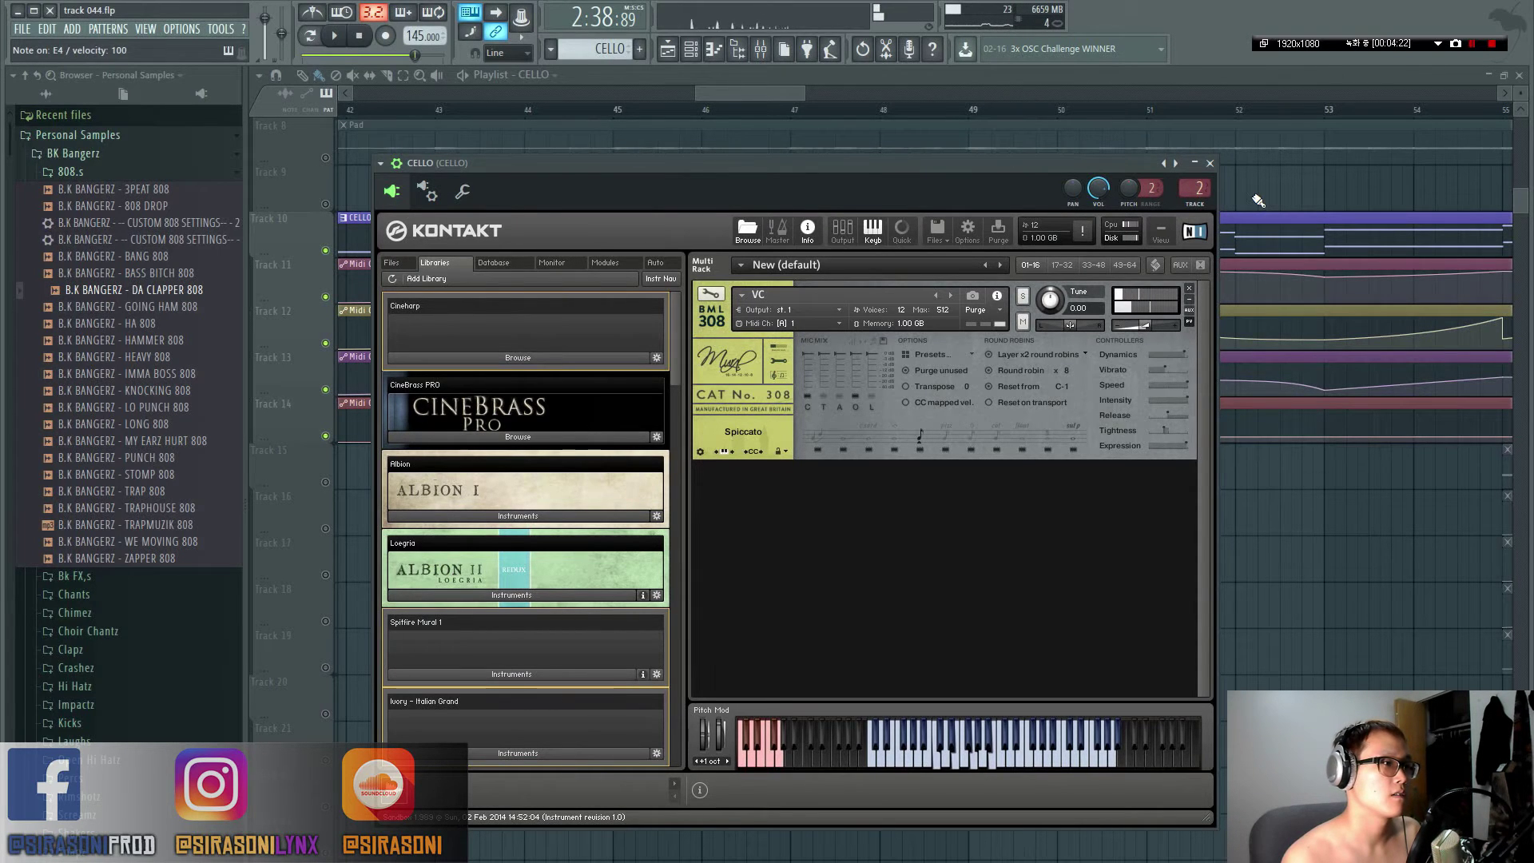
{"action": "left_click", "coordinate": [847, 439]}
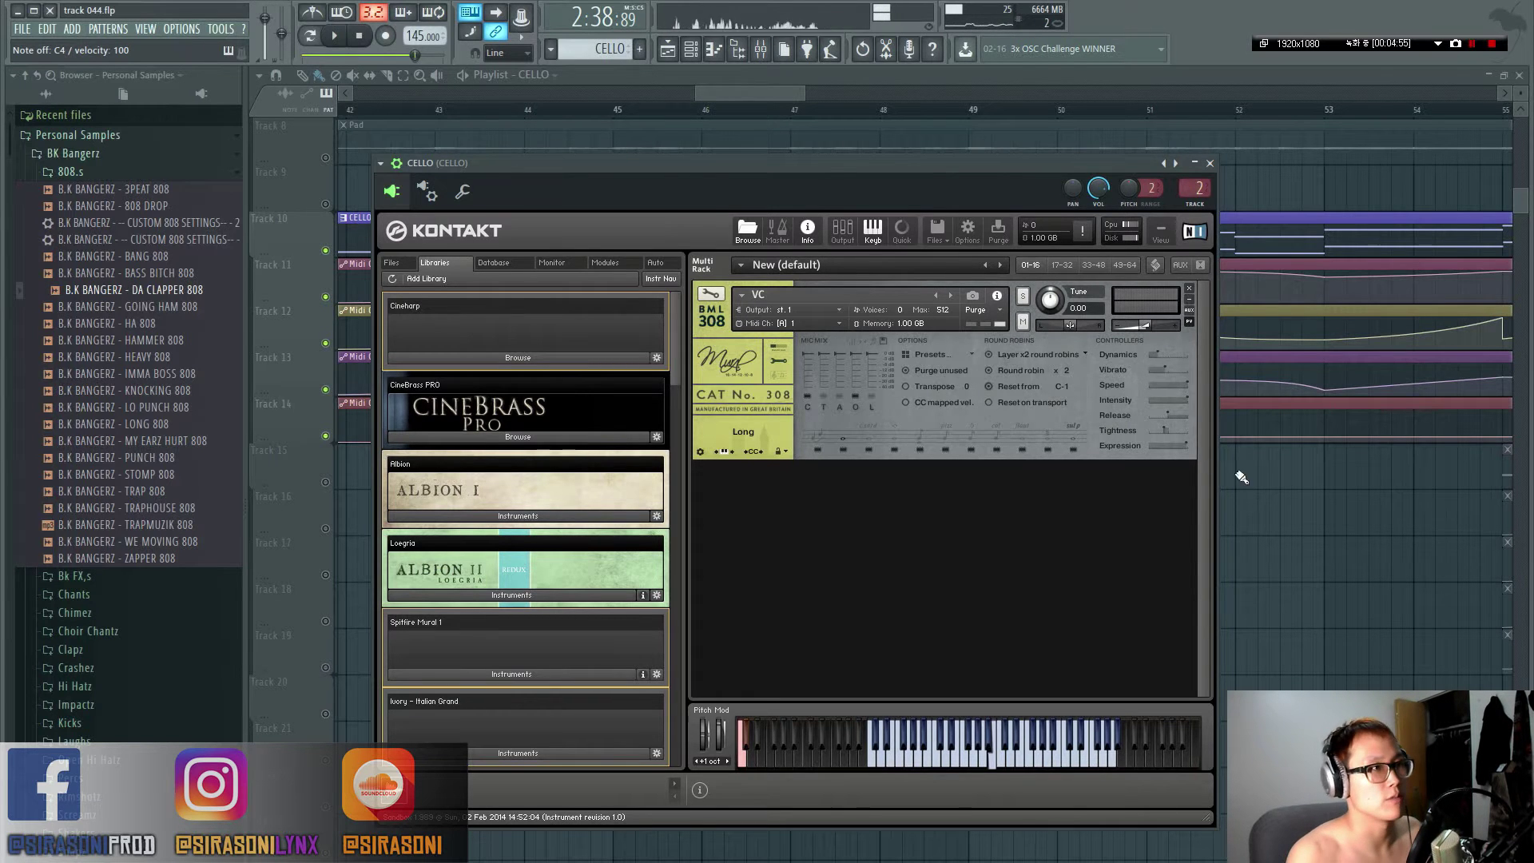
- Hide the Kontakt window and show the start of the cello clip and its automation in the playlist
{"action": "left_click", "coordinate": [1315, 514]}
{"action": "scroll", "coordinate": [1082, 530], "scroll_direction": "down", "scroll_amount": 4}
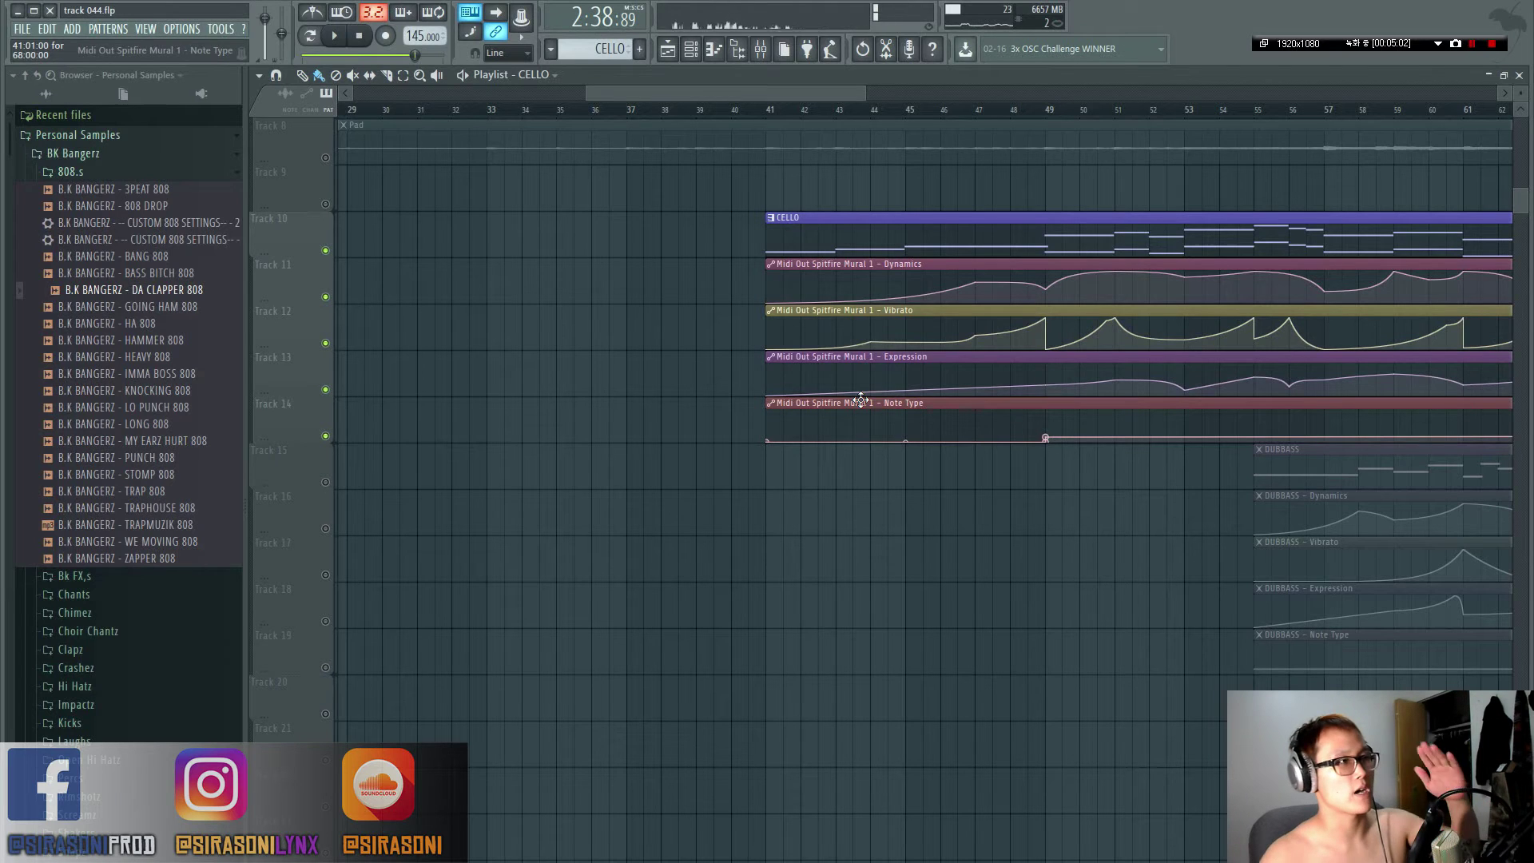
- Play the CELLO clip with its automation from bar 41 and stop playback
{"action": "left_click", "coordinate": [776, 112]}
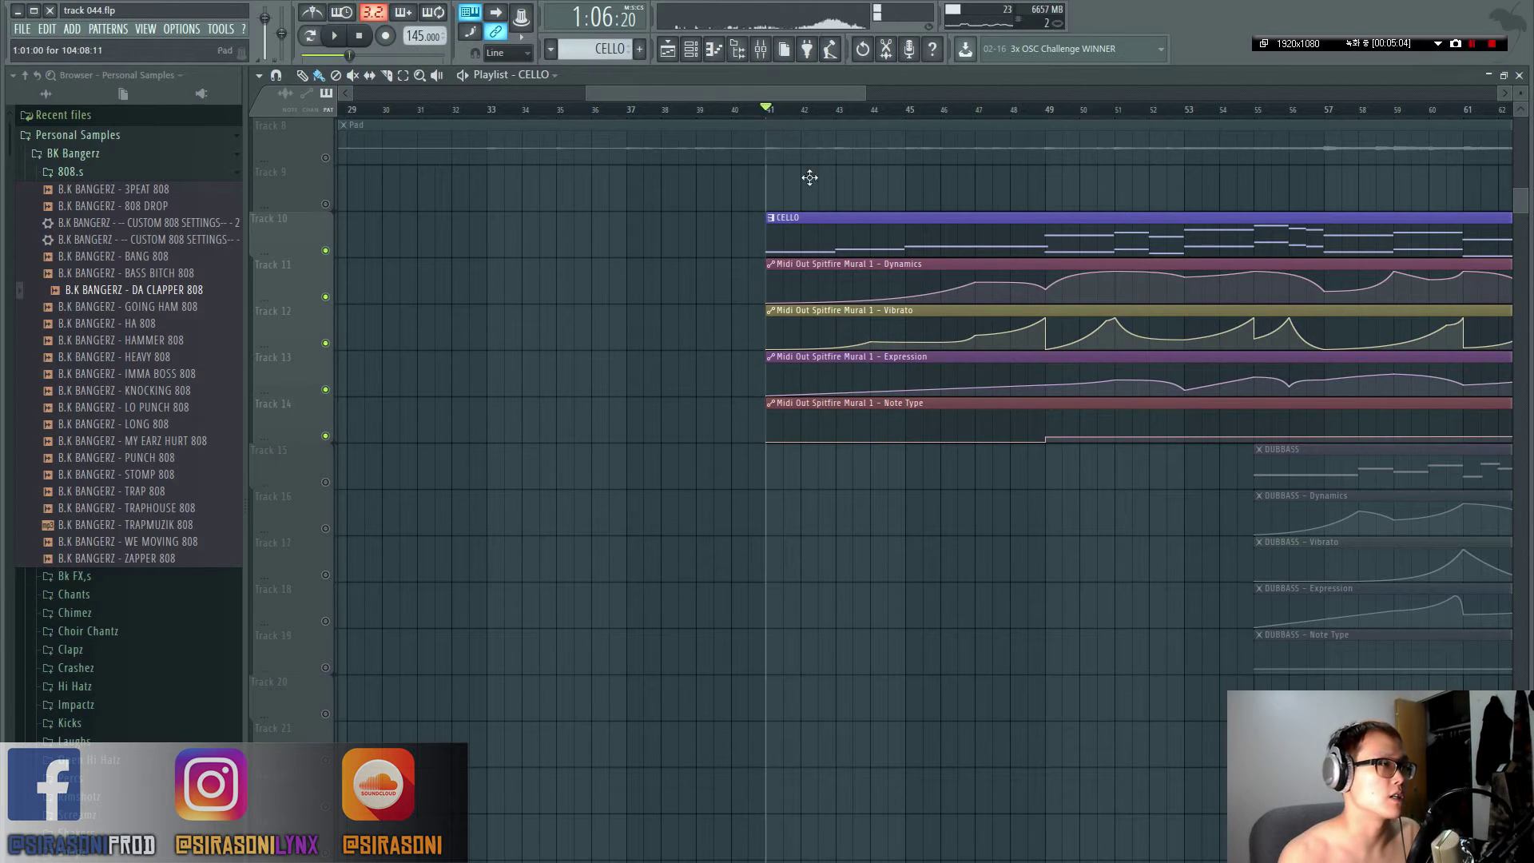
{"action": "key", "text": "space"}
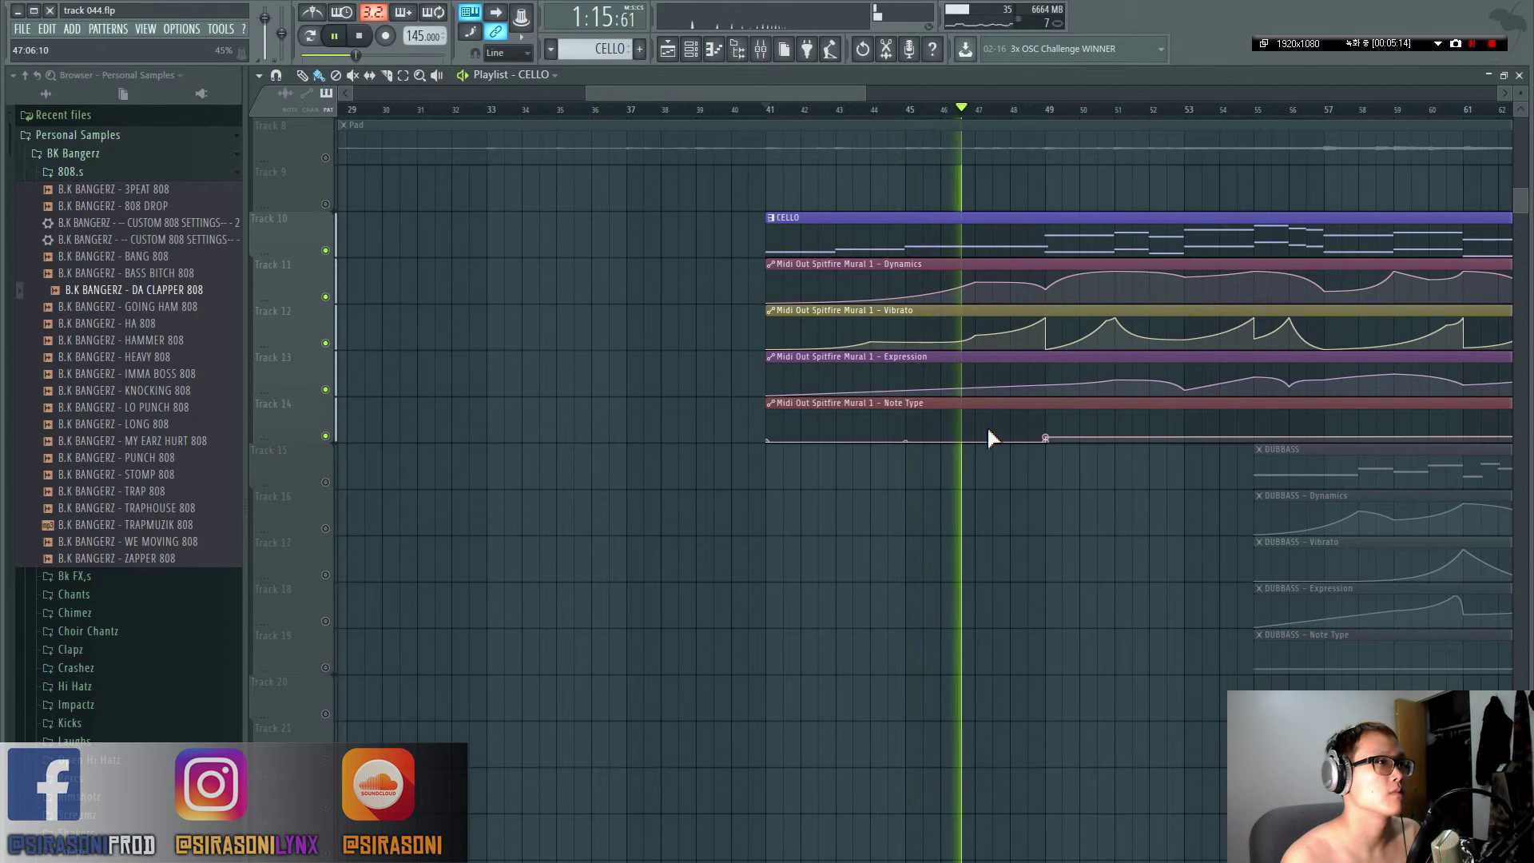
{"action": "scroll", "coordinate": [986, 425], "scroll_direction": "down", "scroll_amount": 2}
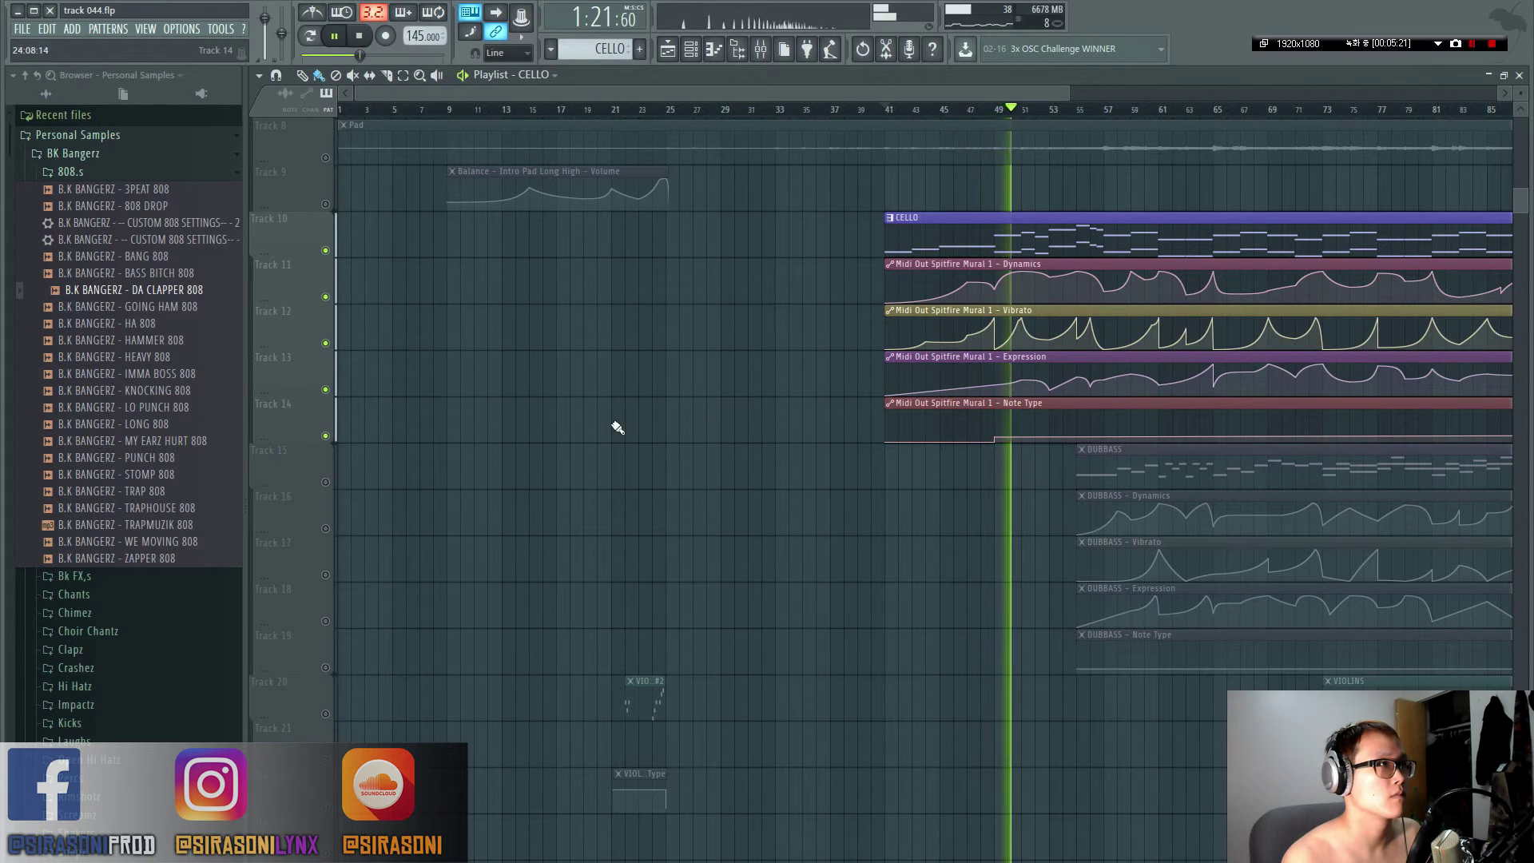
{"action": "key", "text": "space"}
- Mute cello tracks 10 to 14, enable DUBBASS tracks 15 to 19, and play them from bar 55
{"action": "left_click", "coordinate": [326, 484]}
{"action": "left_click_drag", "start_coordinate": [325, 436], "coordinate": [325, 250]}
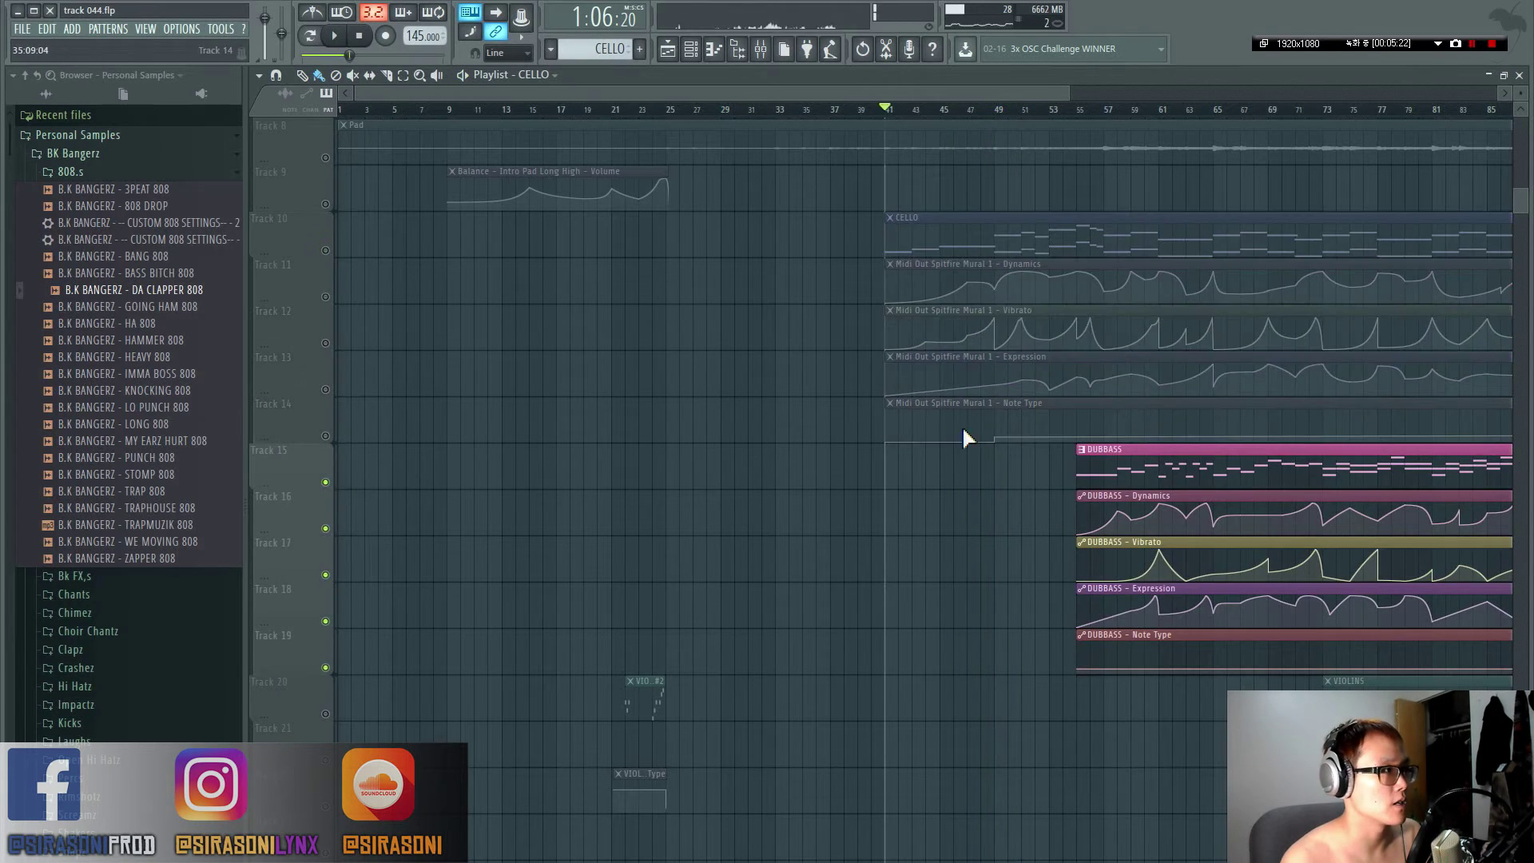
{"action": "left_click", "coordinate": [1078, 109]}
{"action": "key", "text": "space"}
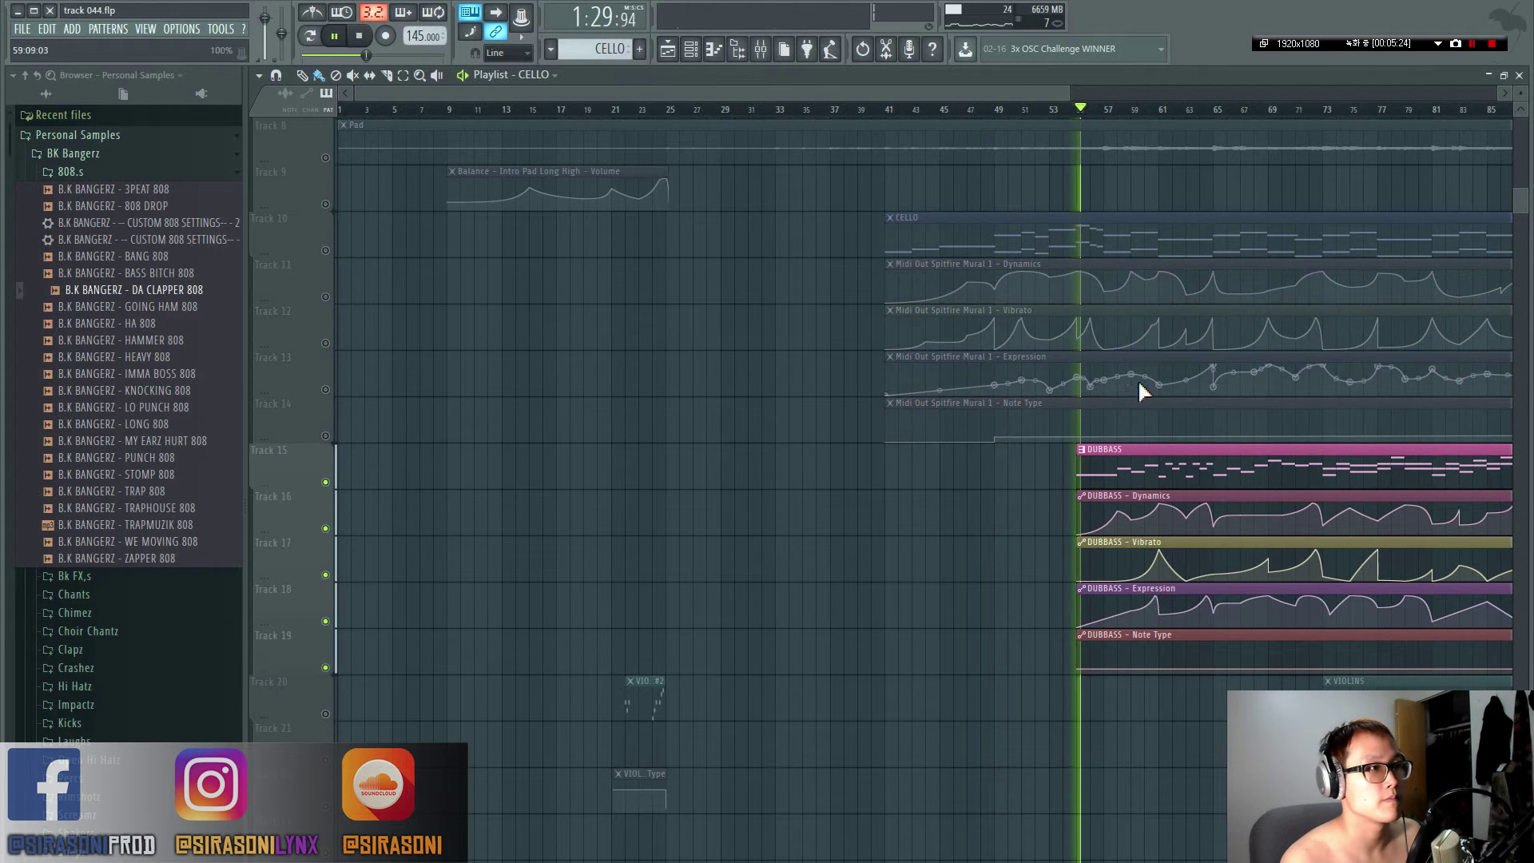
{"action": "scroll", "coordinate": [1113, 685], "scroll_direction": "down", "scroll_amount": 1}
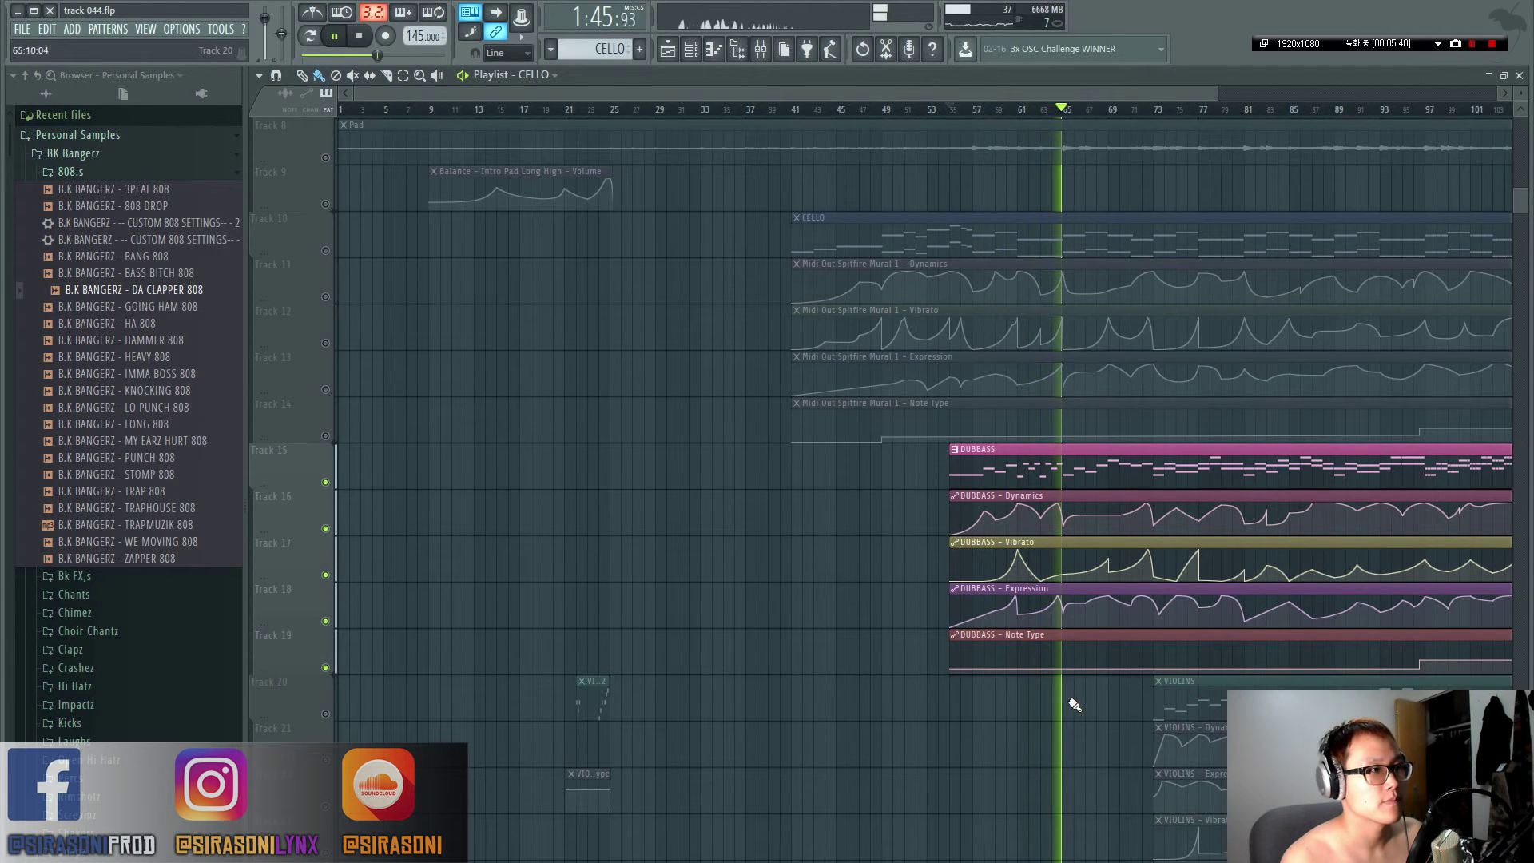
{"action": "mouse_move", "coordinate": [1047, 616]}
{"action": "key", "text": "space"}
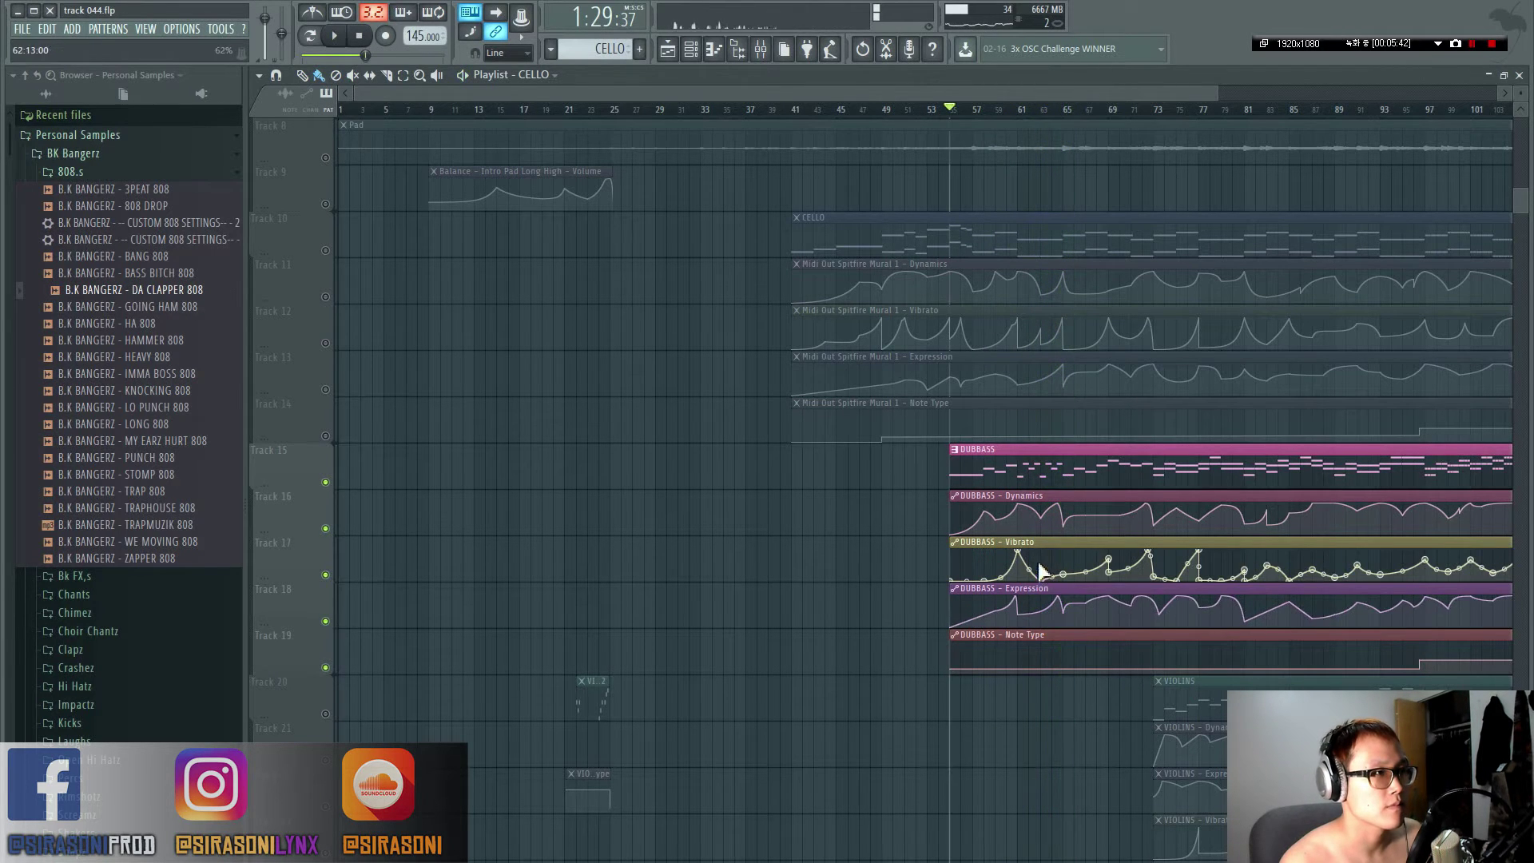
- Play the DUBBASS tracks from bar 69 and stop playback
{"action": "mouse_move", "coordinate": [1035, 540]}
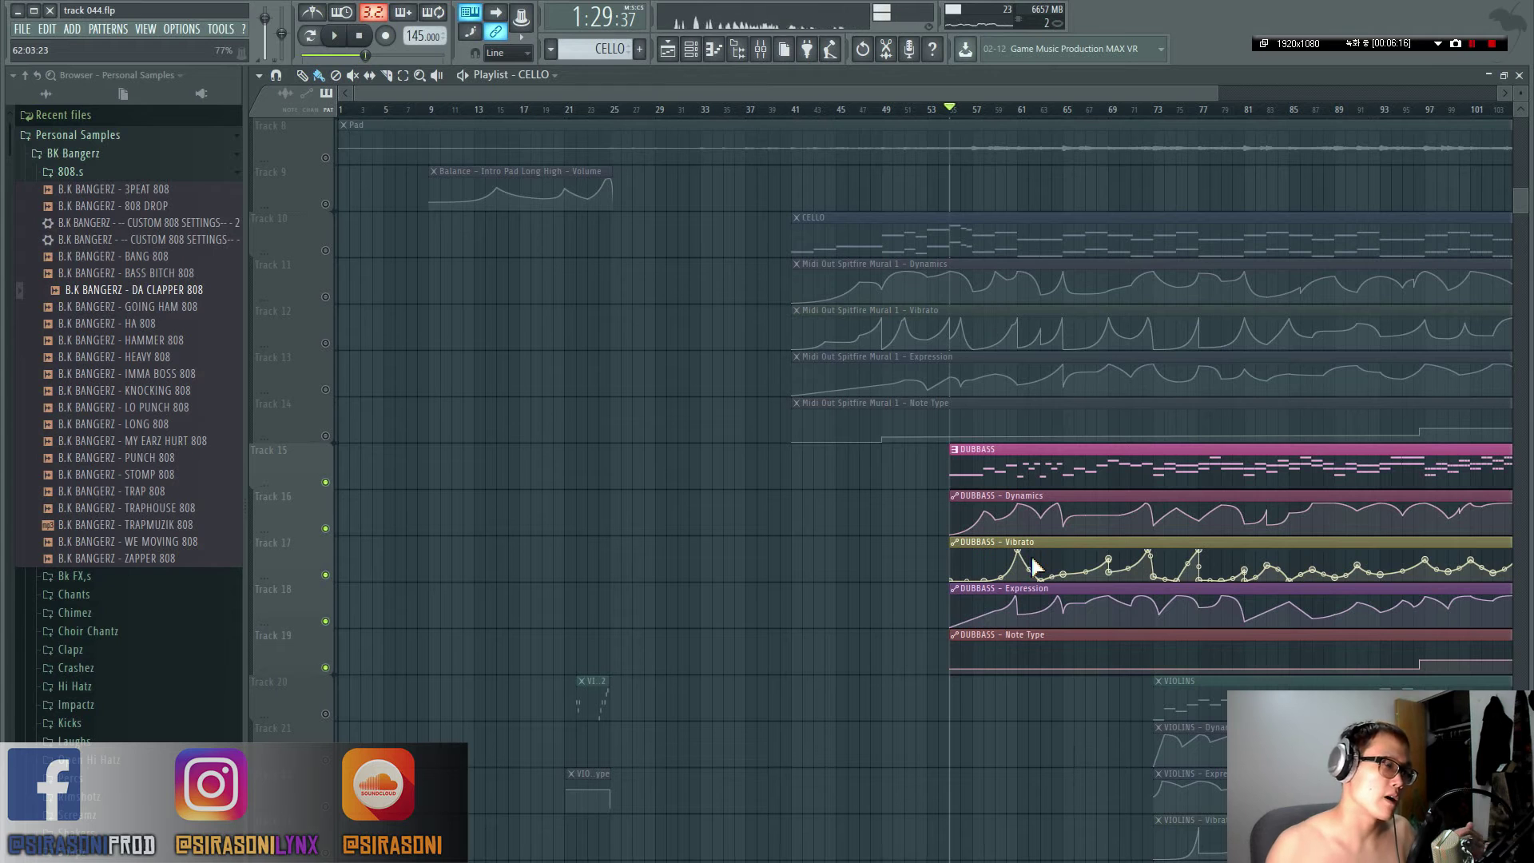
{"action": "left_click", "coordinate": [1113, 110]}
{"action": "key", "text": "space"}
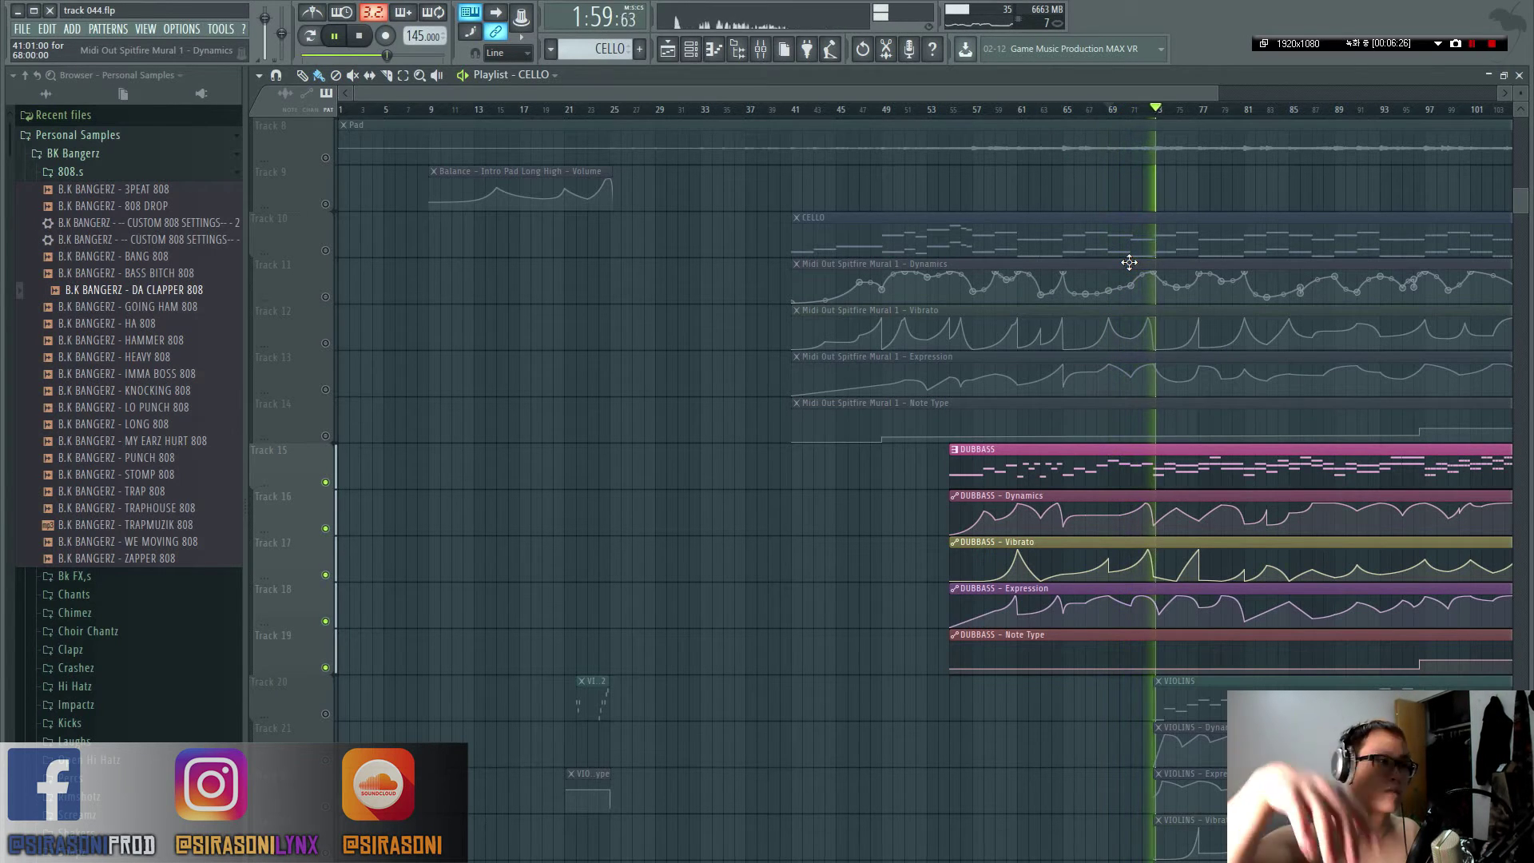
{"action": "key", "text": "space"}
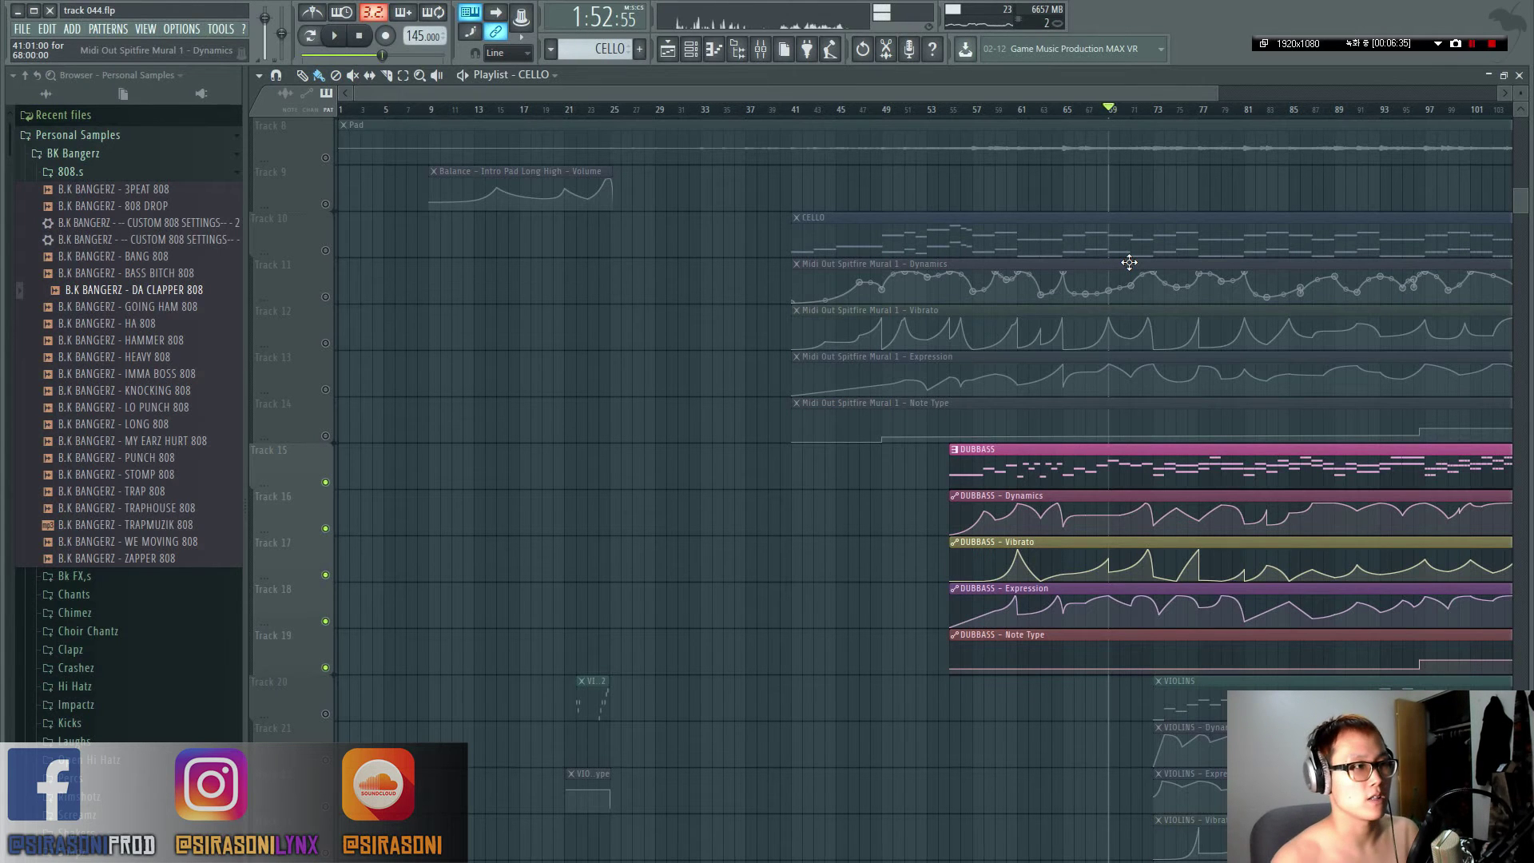
- Bring up the CELLO Kontakt window, select the VC patch's Long CS articulation and audition several notes
{"action": "scroll", "coordinate": [1153, 400], "scroll_direction": "down", "scroll_amount": 3}
{"action": "scroll", "coordinate": [1028, 445], "scroll_direction": "down", "scroll_amount": 2}
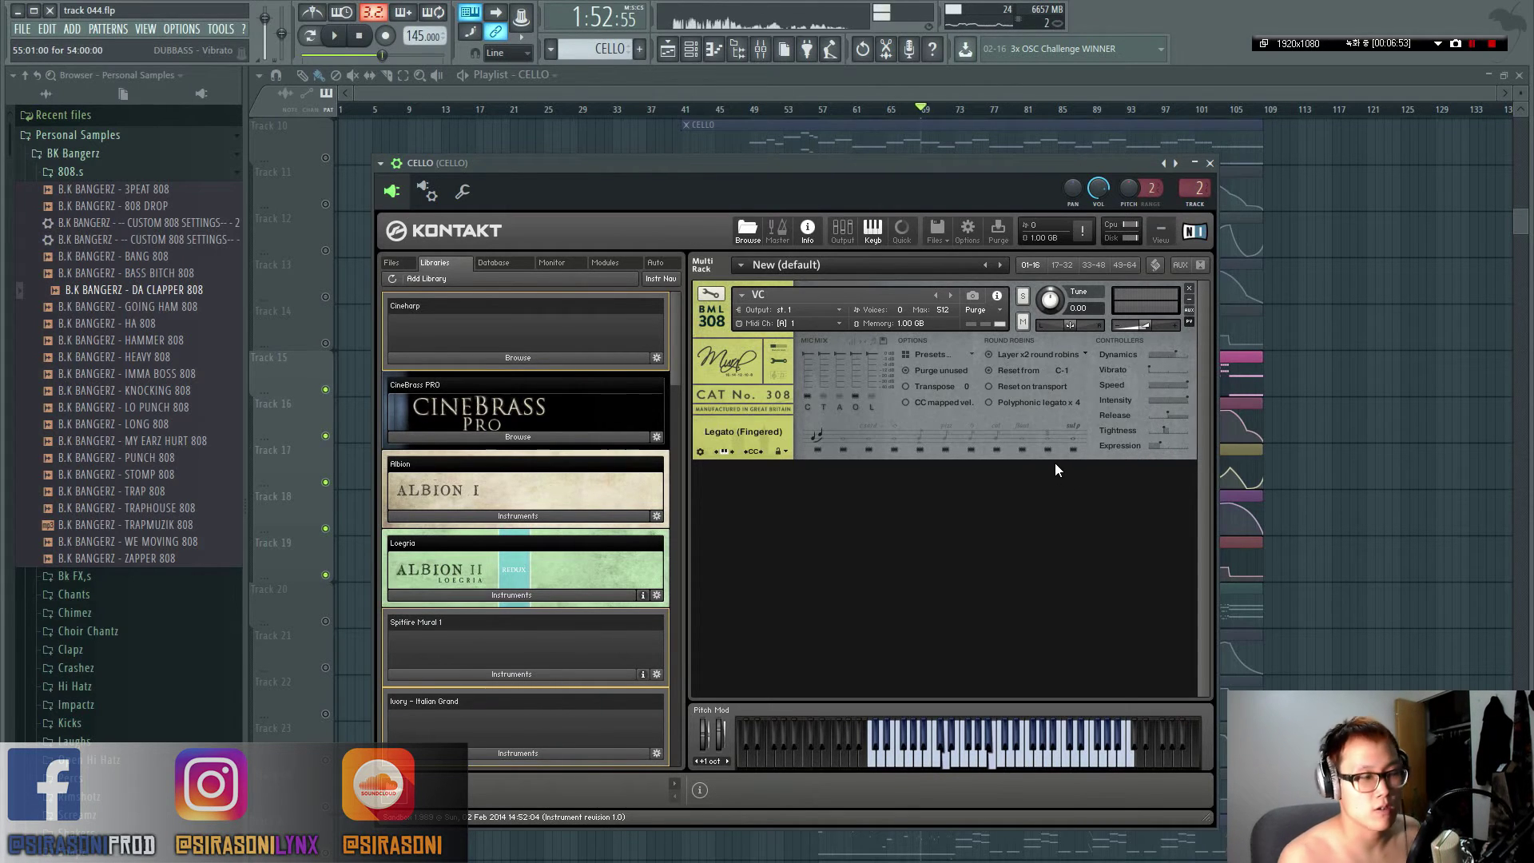
{"action": "left_click", "coordinate": [859, 439]}
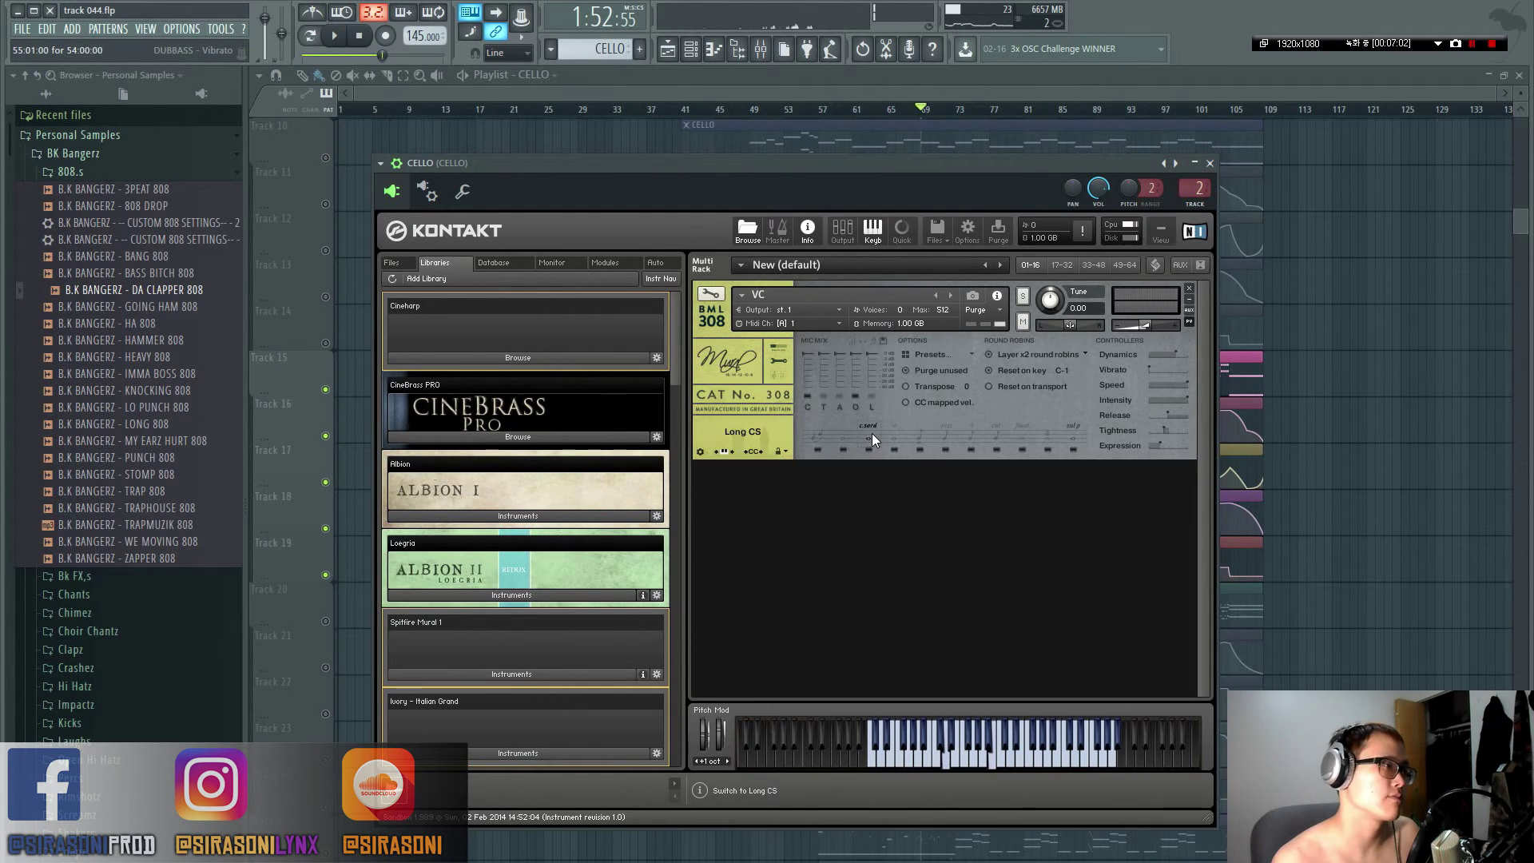
{"action": "left_click", "coordinate": [936, 765]}
{"action": "left_click", "coordinate": [927, 763]}
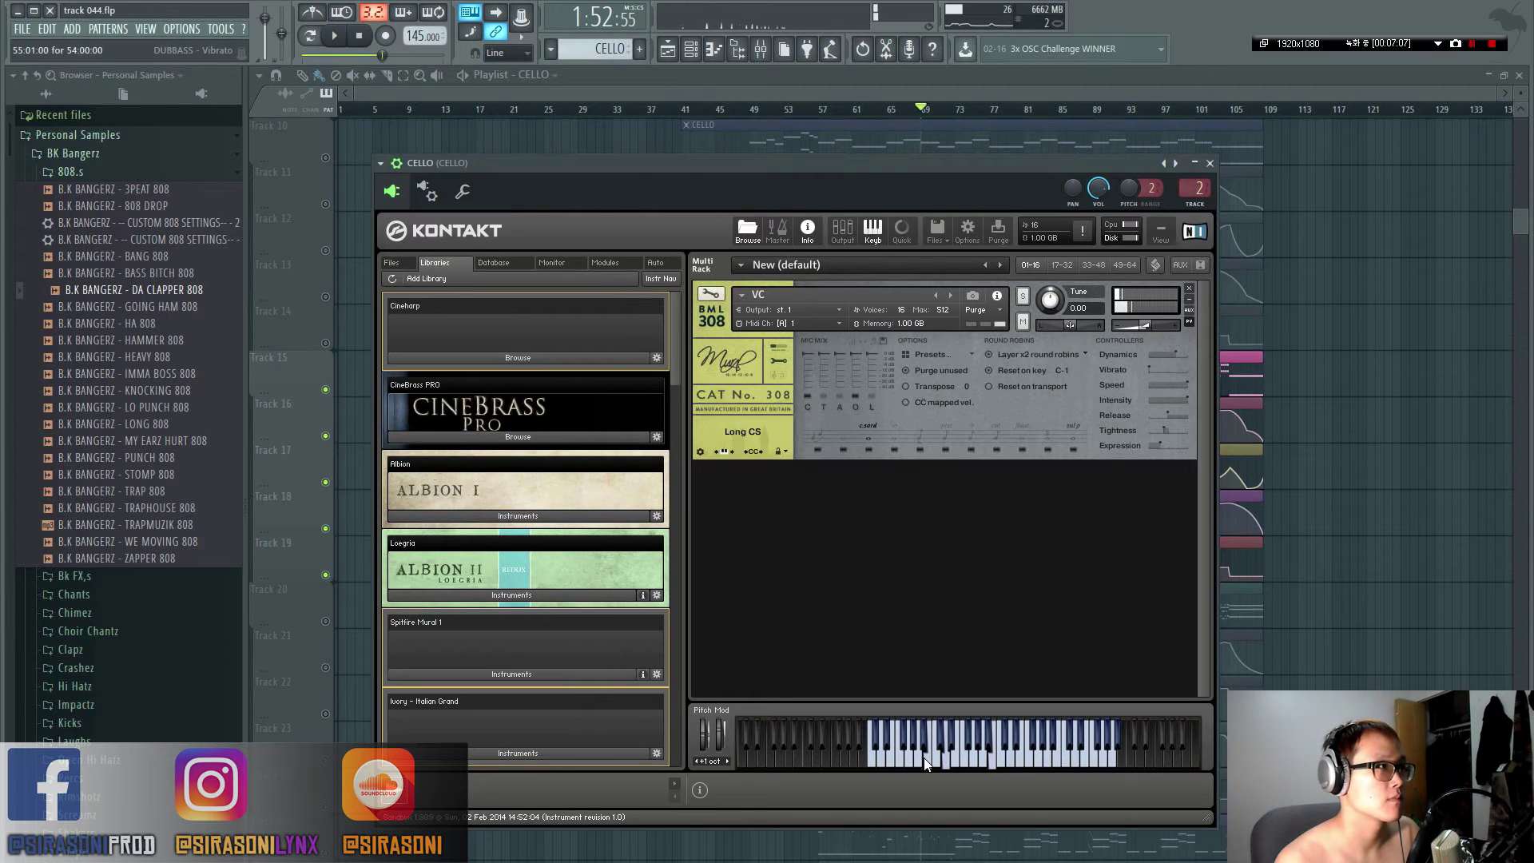
{"action": "left_click", "coordinate": [953, 759]}
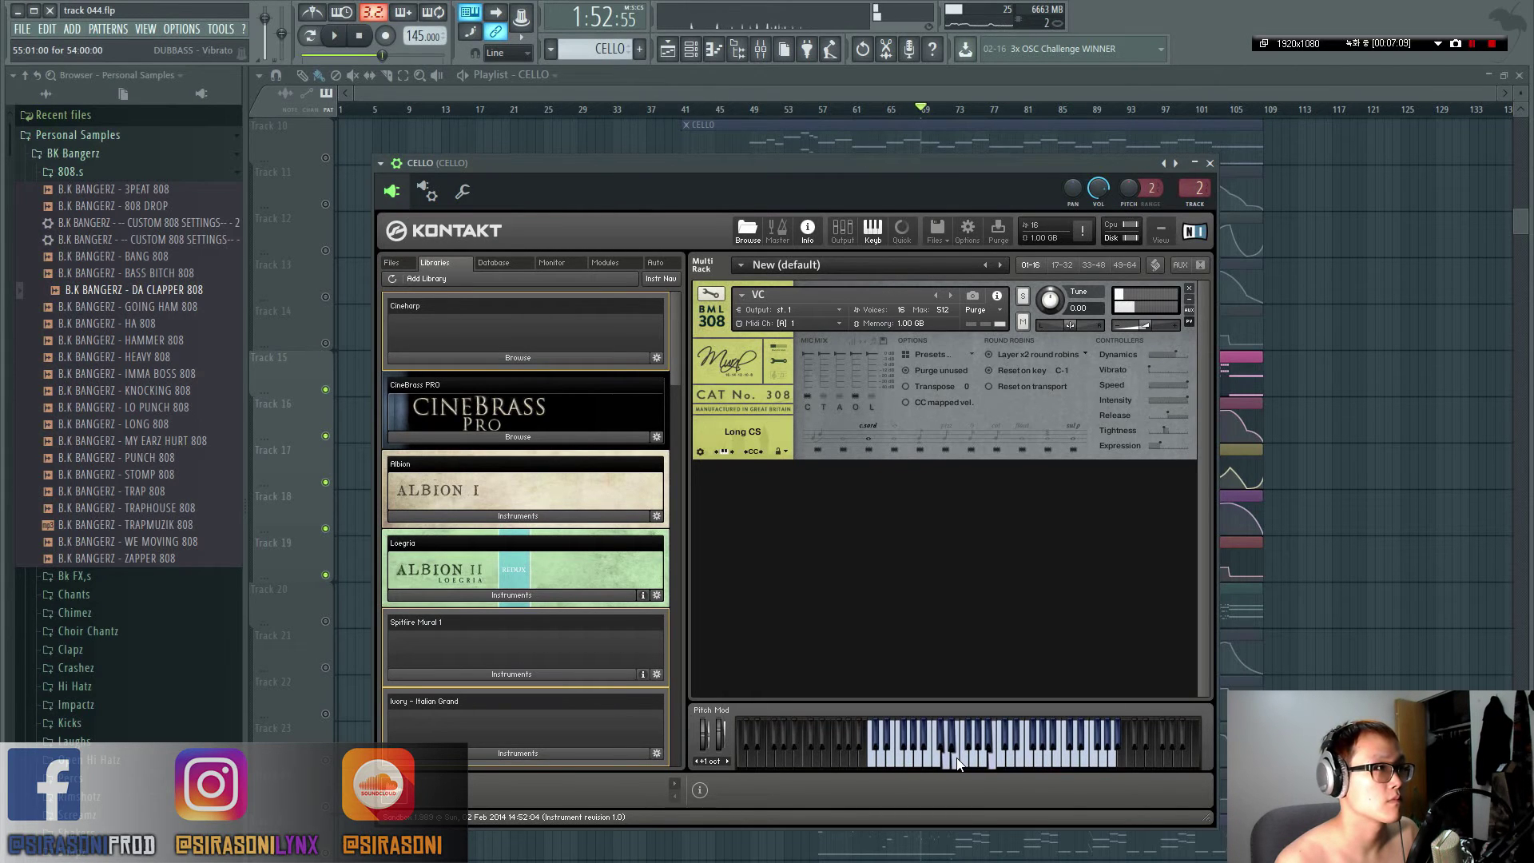
{"action": "left_click", "coordinate": [1034, 761]}
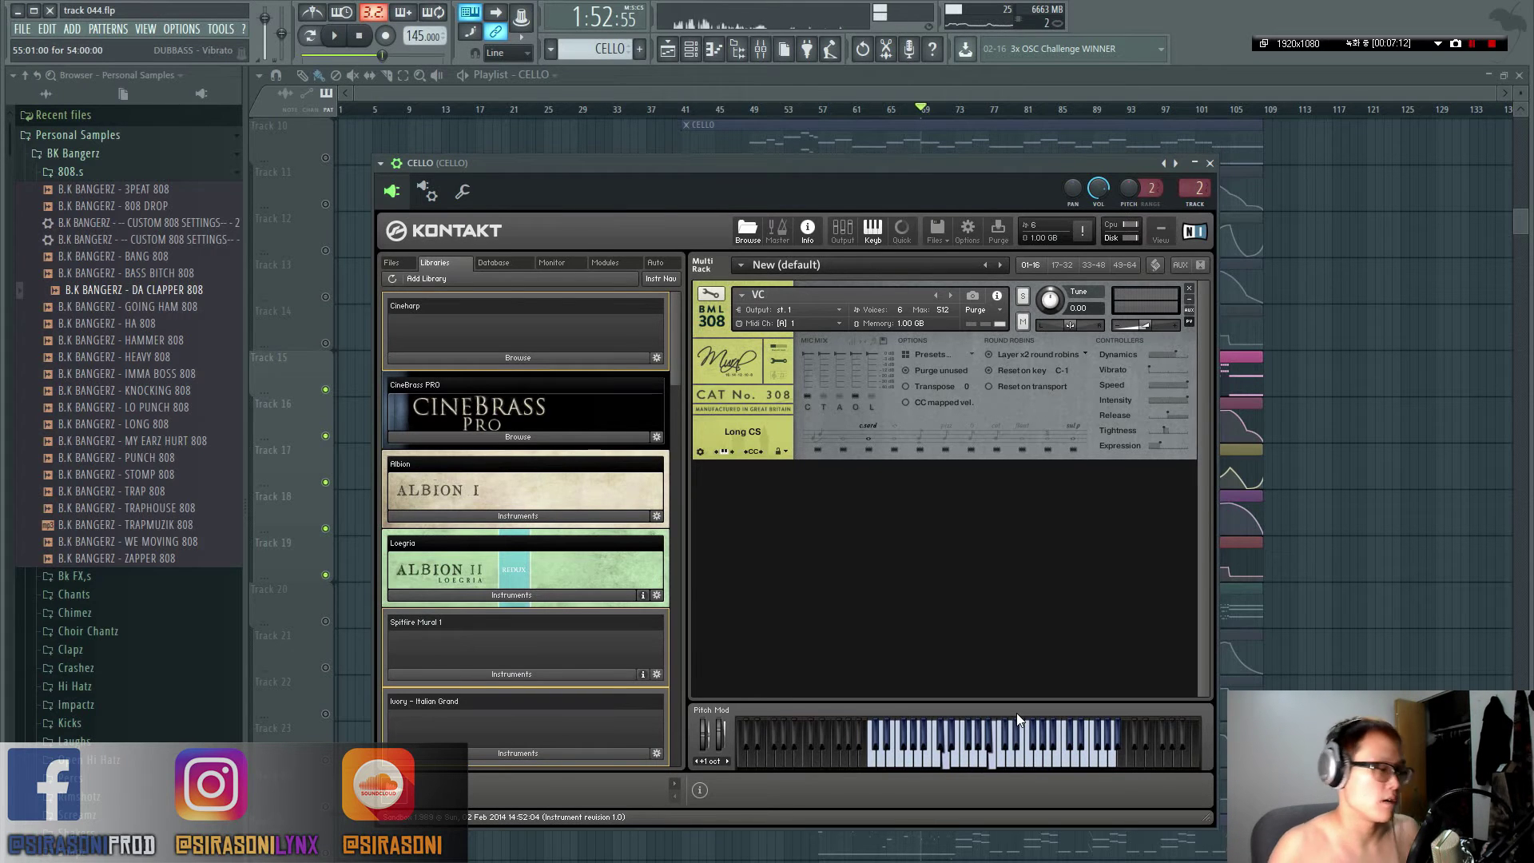
- Switch to the web browser, search Google Images for violins and enlarge the Guitar Center picture of a violin with bow
{"action": "key", "text": "alt+Tab"}
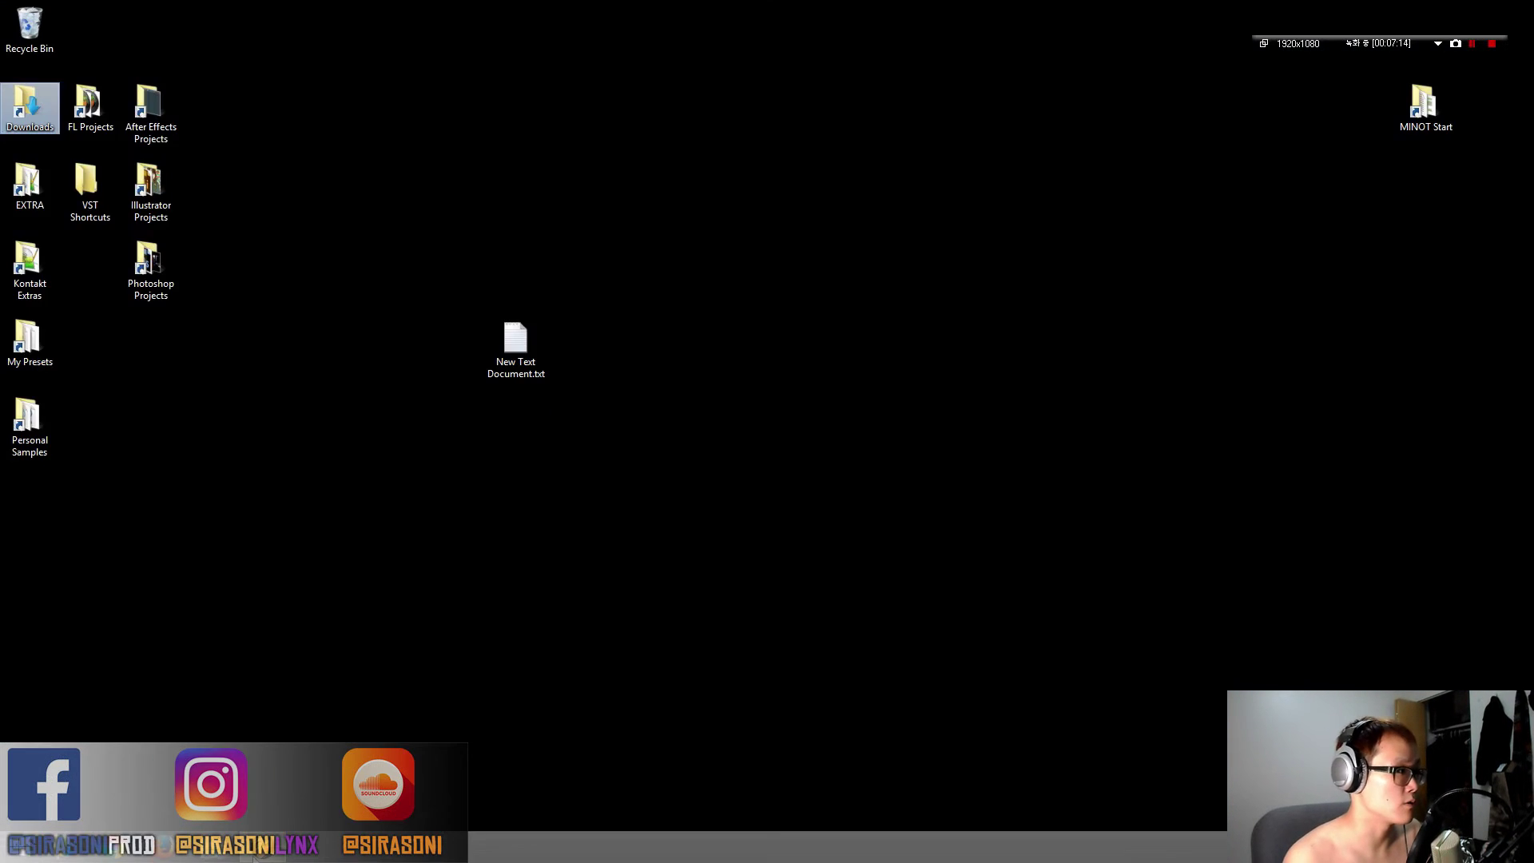
{"action": "left_click", "coordinate": [257, 848]}
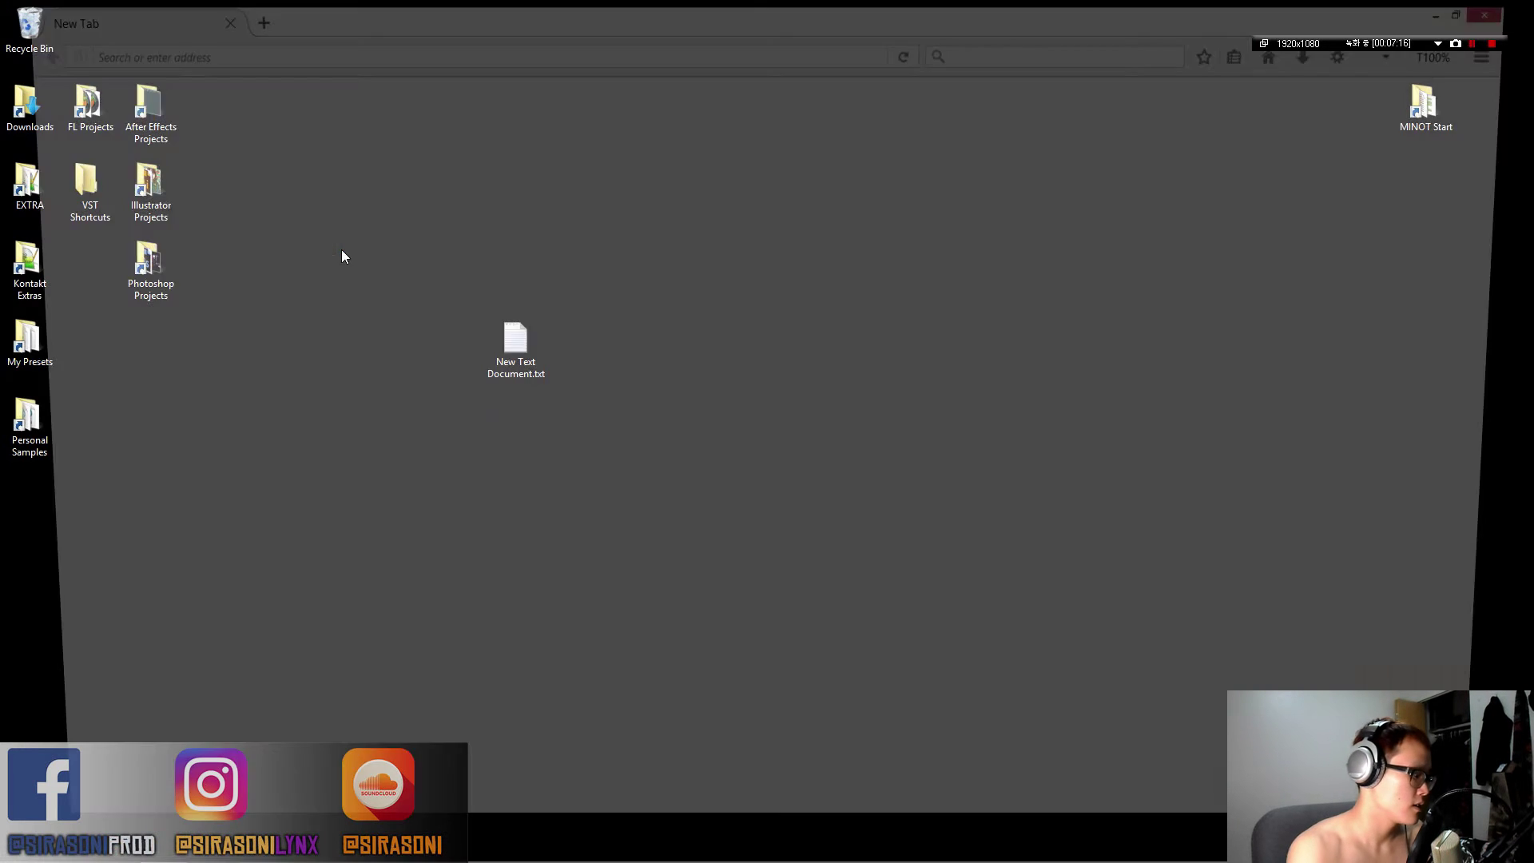
{"action": "type", "text": "violins"}
{"action": "key", "text": "Return"}
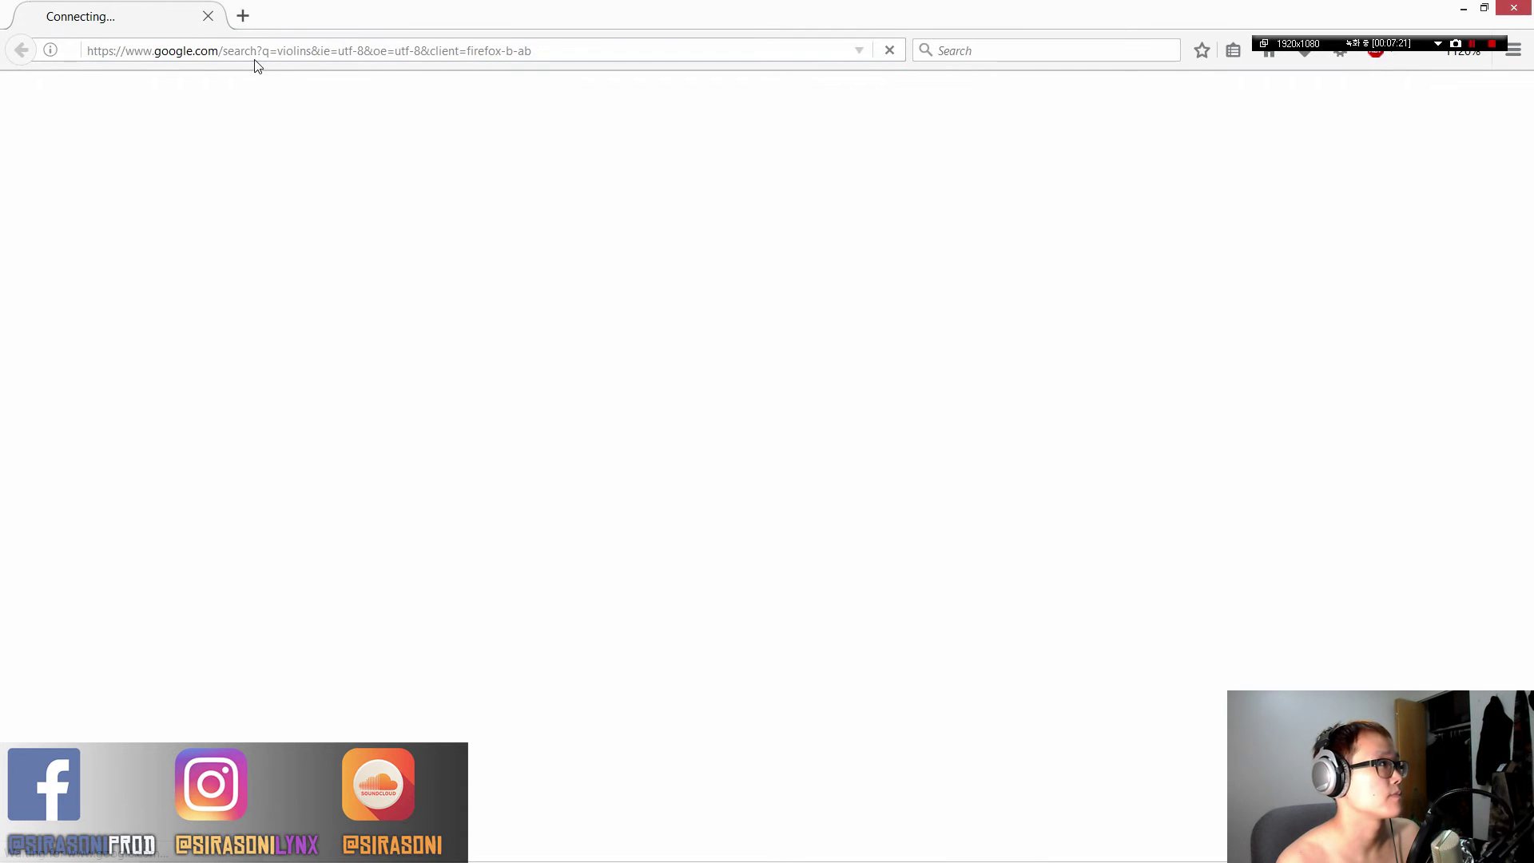
{"action": "left_click", "coordinate": [340, 174]}
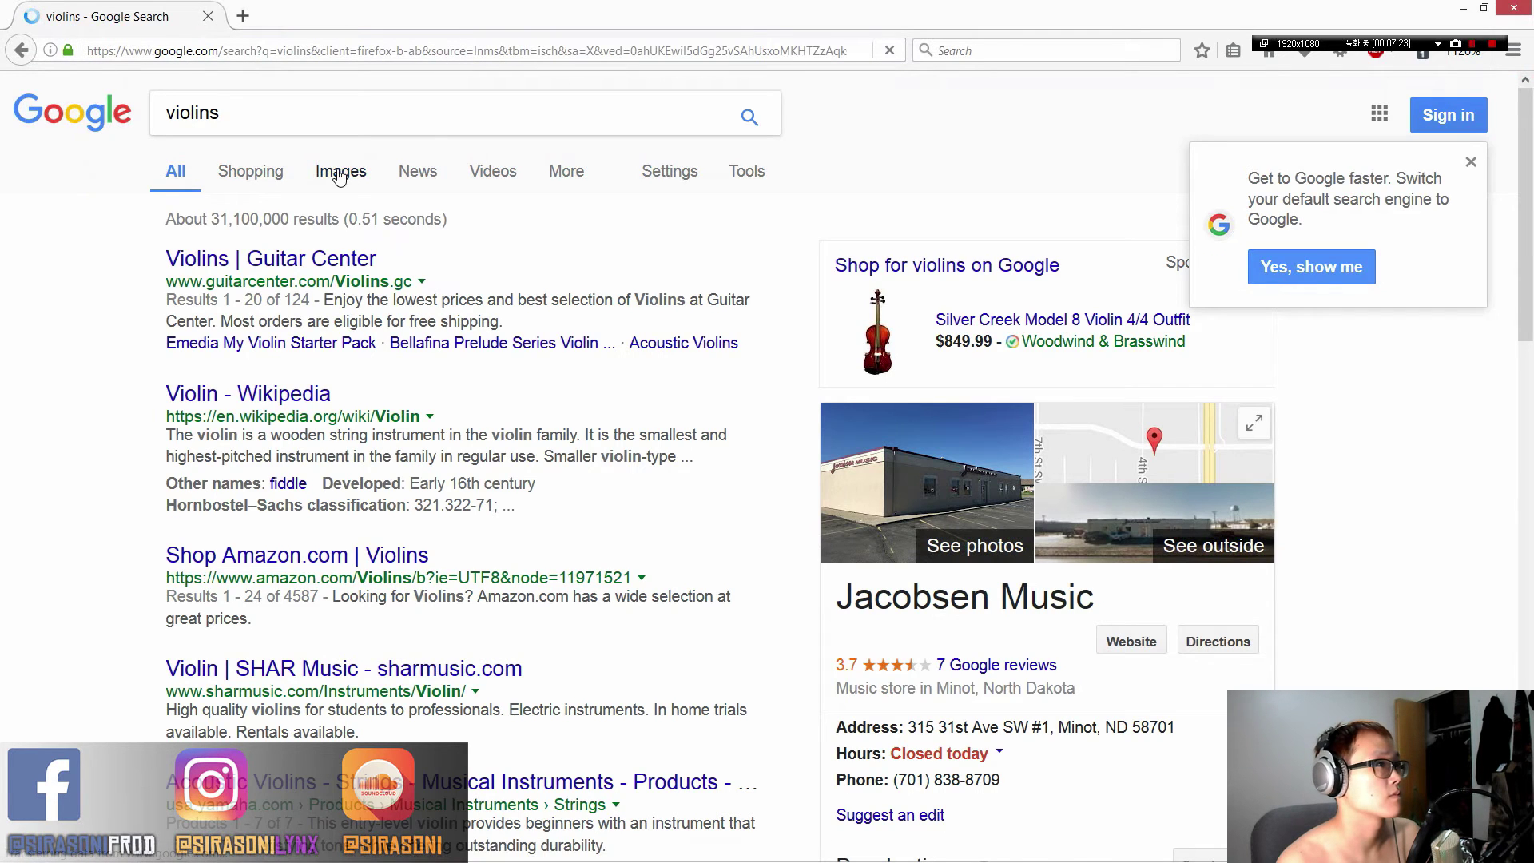
{"action": "scroll", "coordinate": [424, 240], "scroll_direction": "down", "scroll_amount": 5}
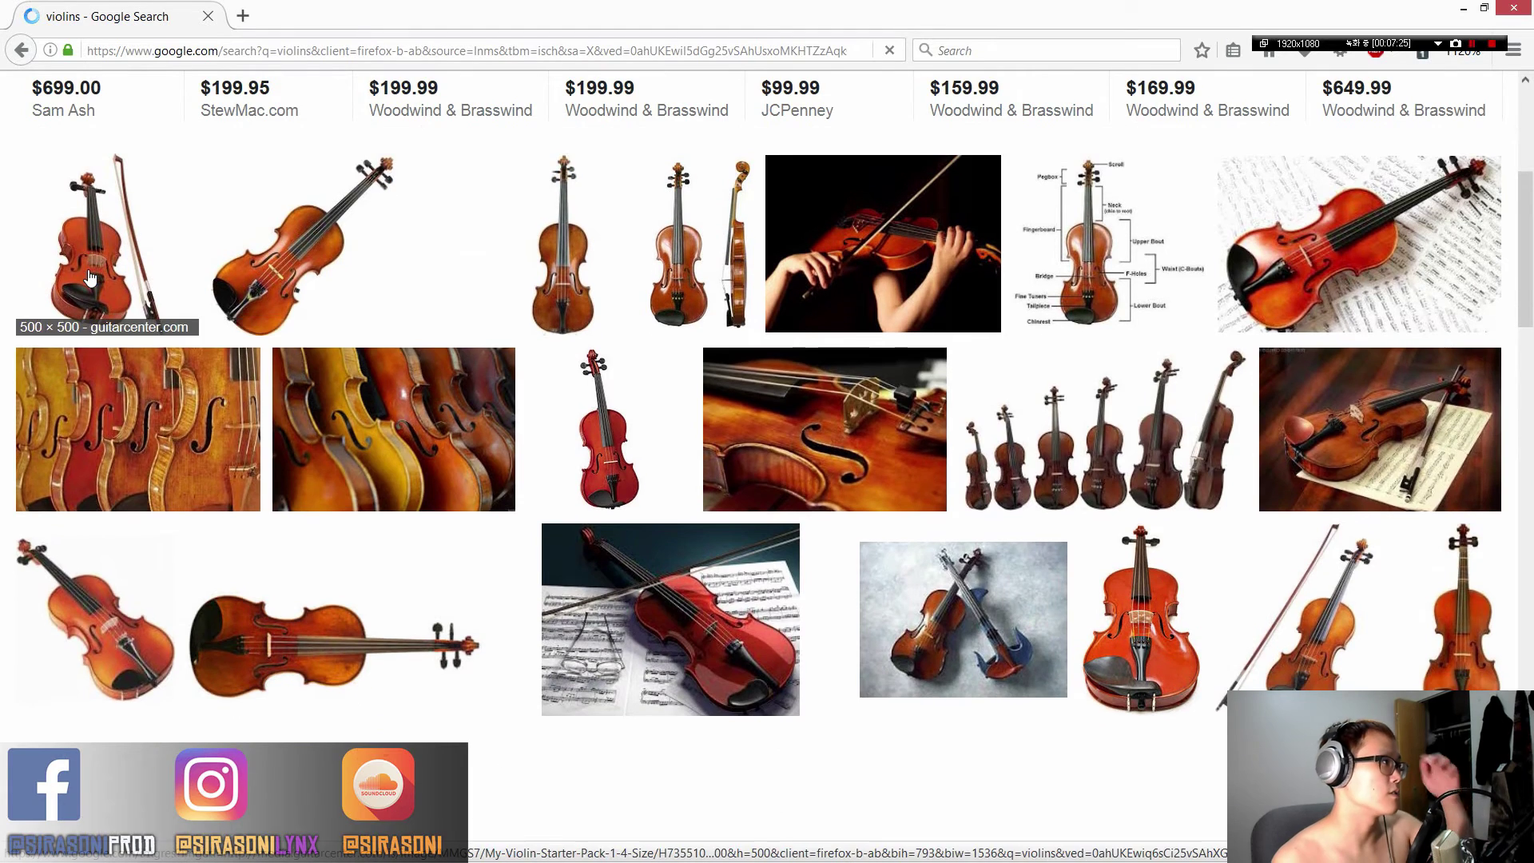
{"action": "left_click", "coordinate": [117, 279]}
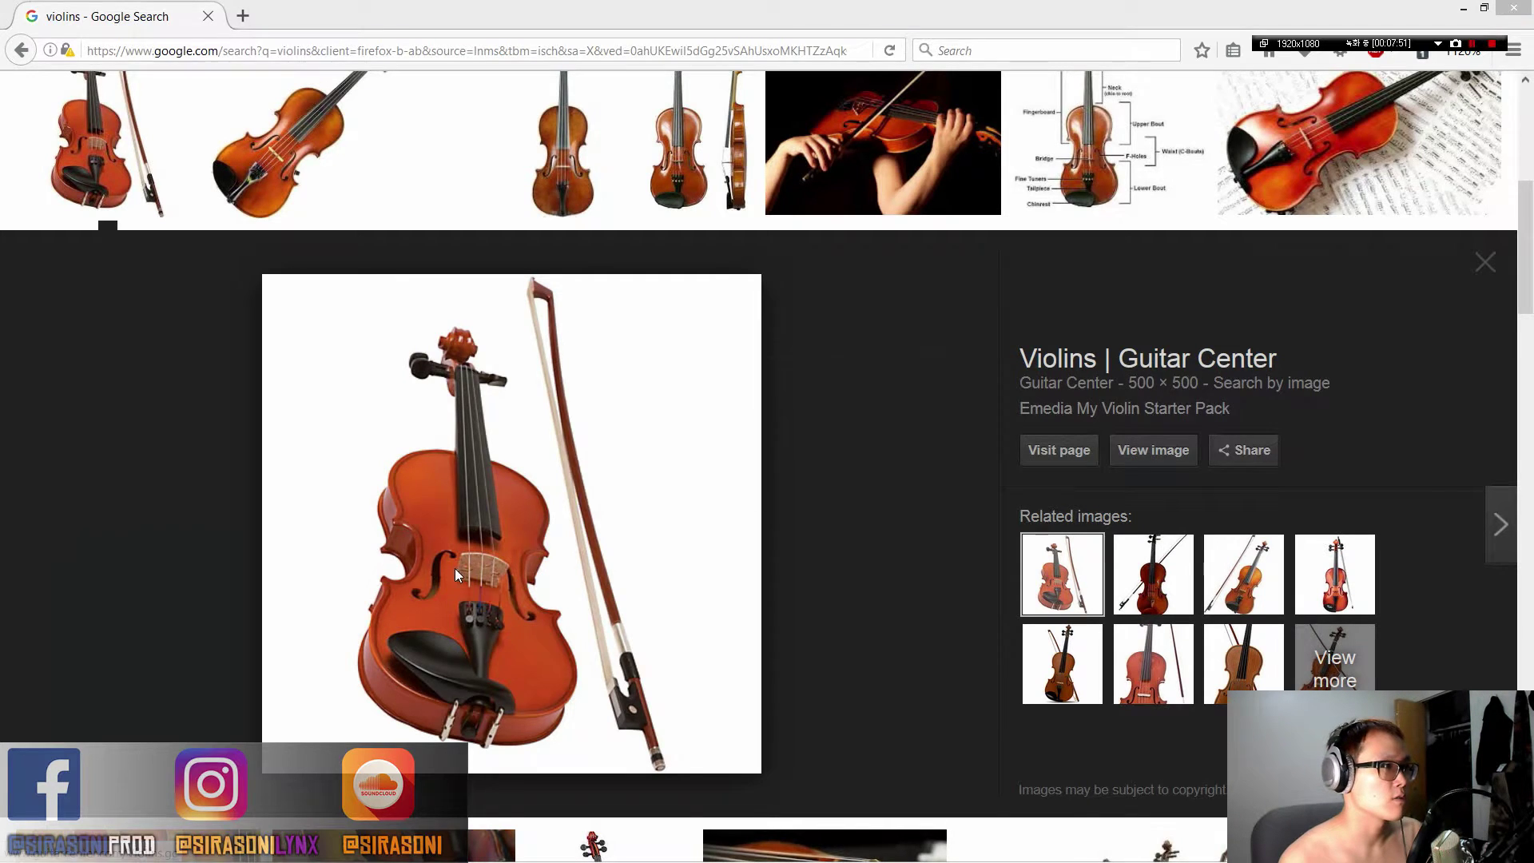
- Return to FL Studio and compare the VC patch's Long and Long CS articulations, ending on Long CS
{"action": "key", "text": "alt+Tab"}
{"action": "left_click", "coordinate": [901, 762]}
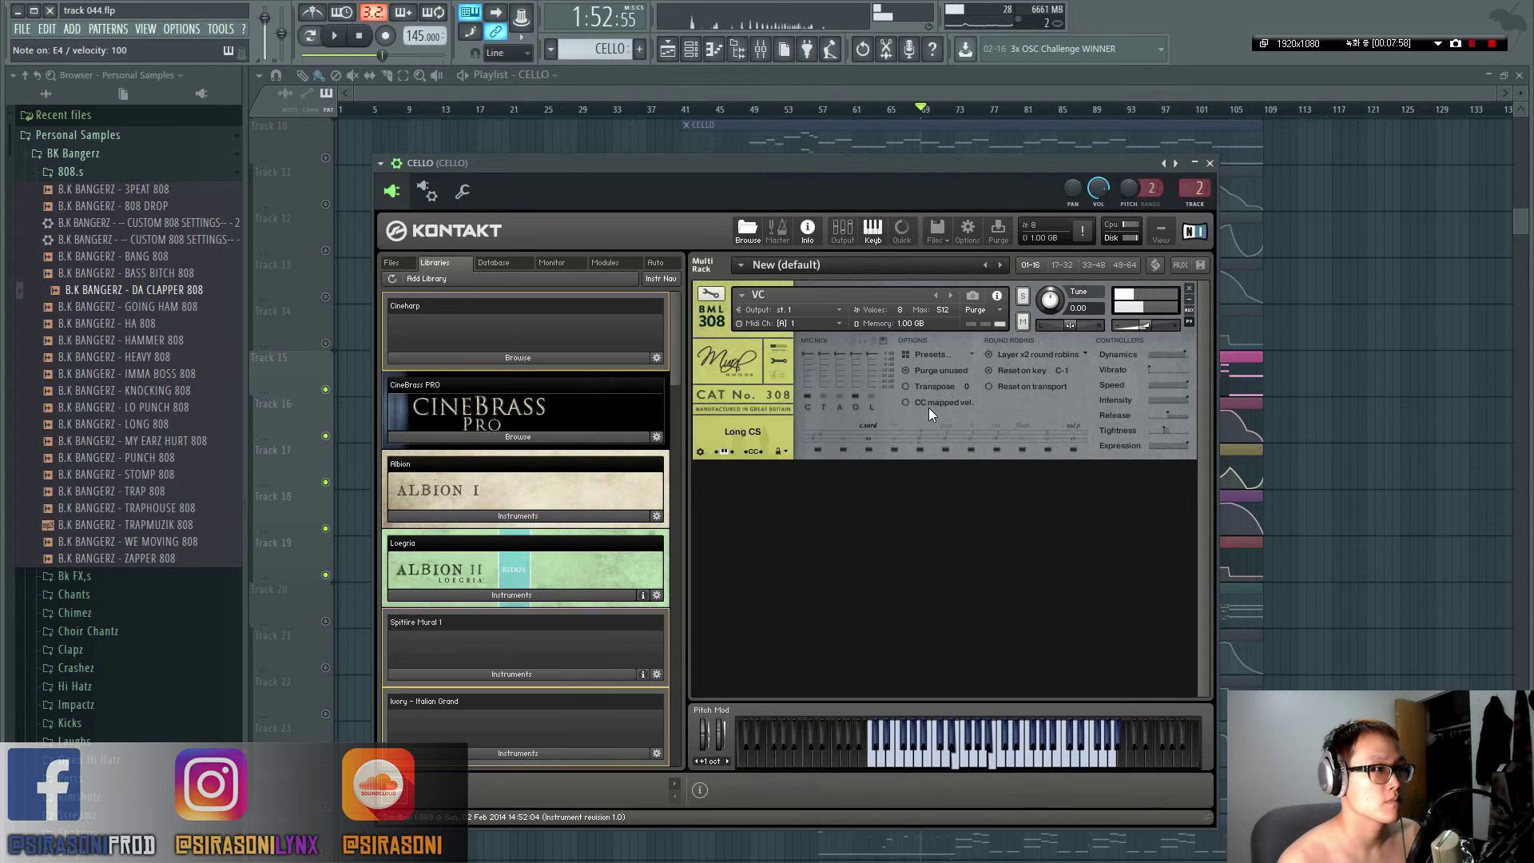
{"action": "left_click", "coordinate": [843, 434]}
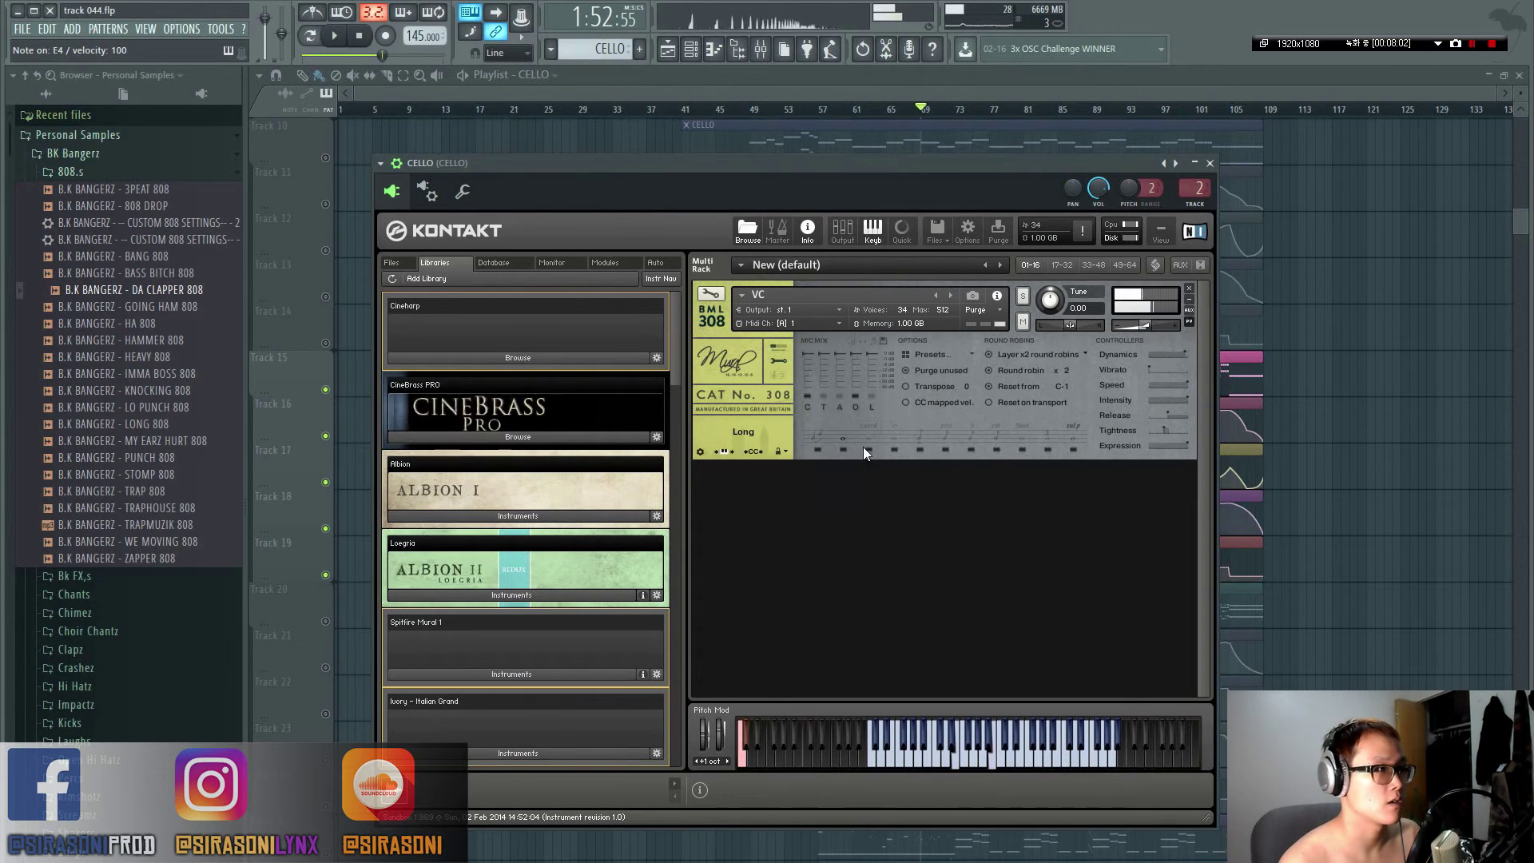
{"action": "left_click", "coordinate": [869, 438]}
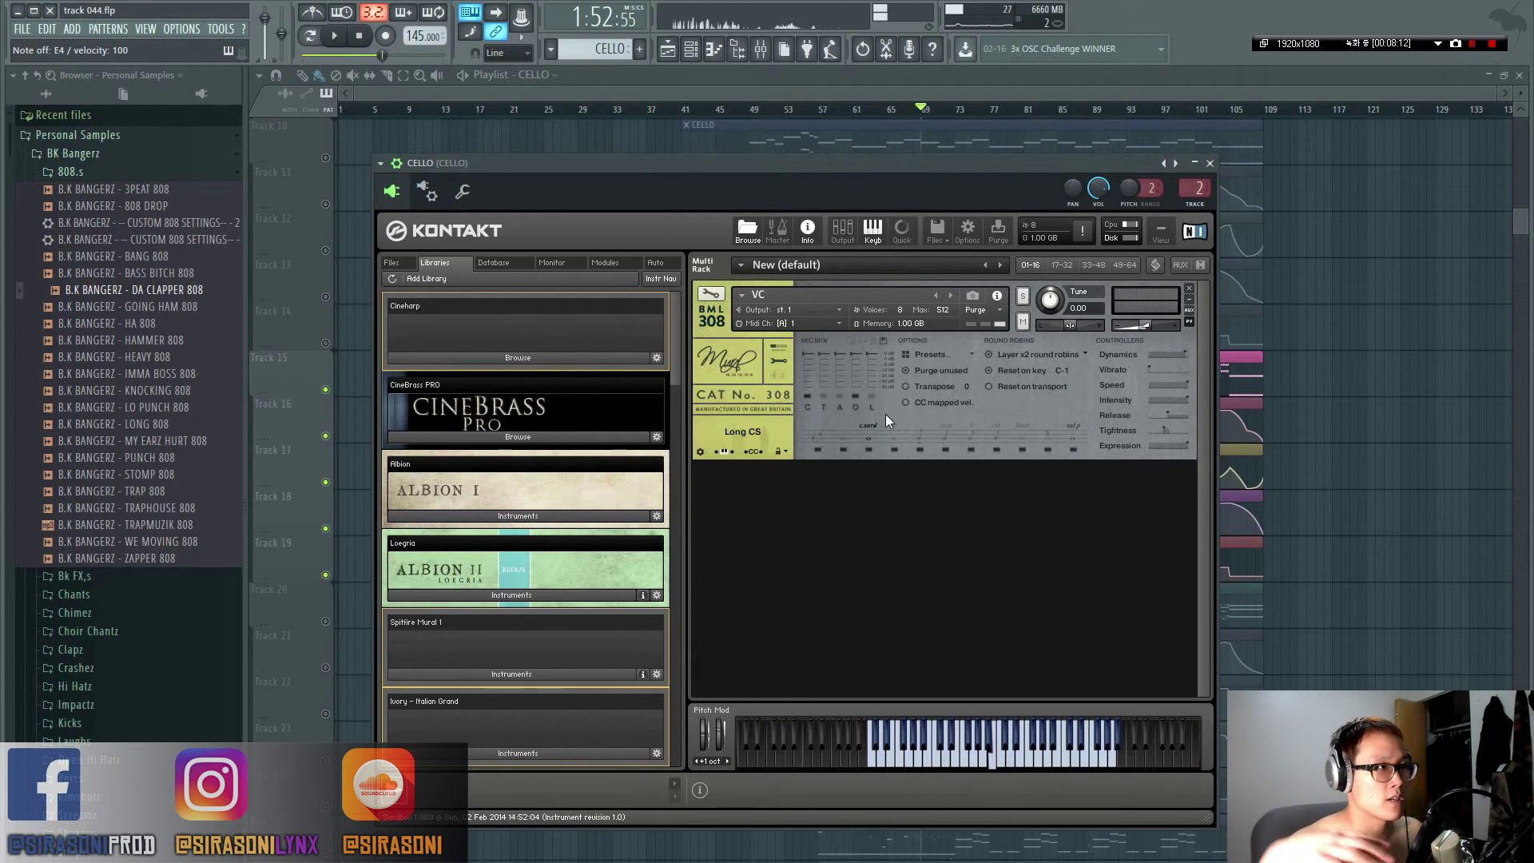
- Select the VC patch's Long Harmonics articulation, refer to the violin picture in the browser, and audition the lowest playable harmonics
{"action": "left_click", "coordinate": [897, 434]}
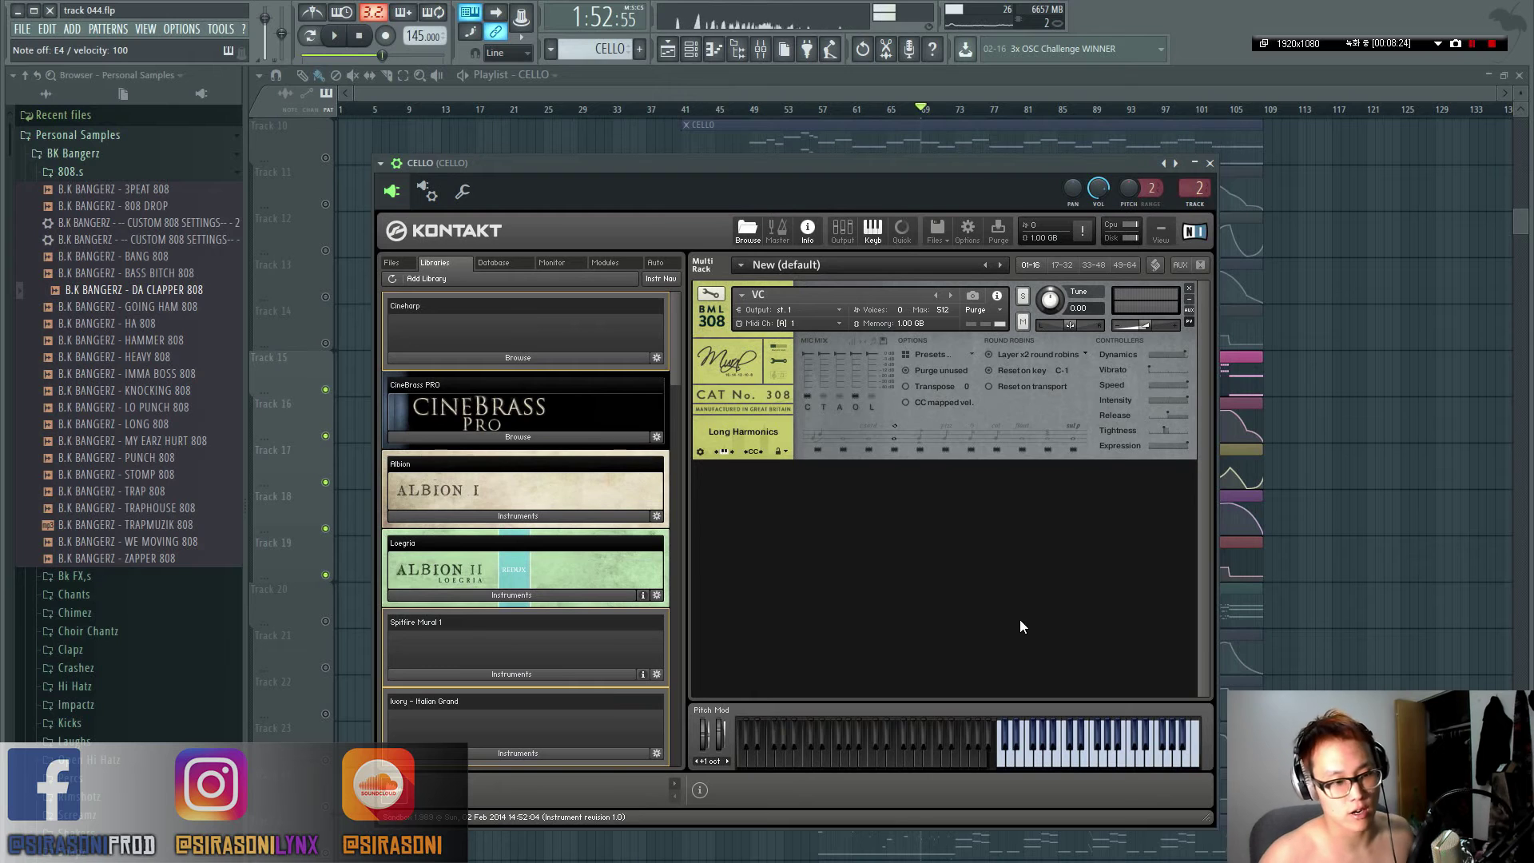
{"action": "key", "text": "alt+Tab"}
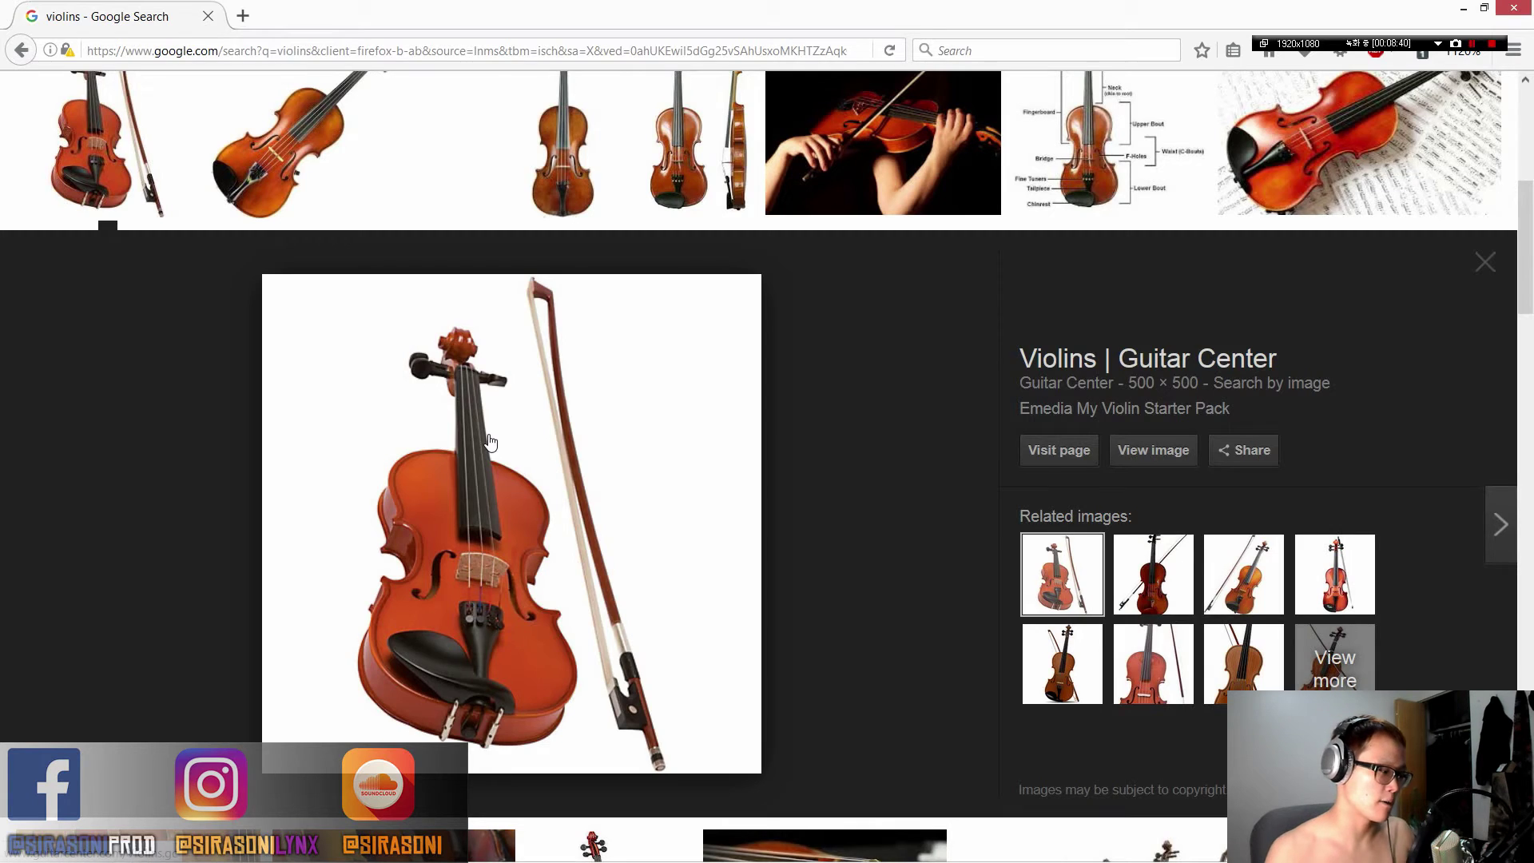
{"action": "key", "text": "alt+Tab"}
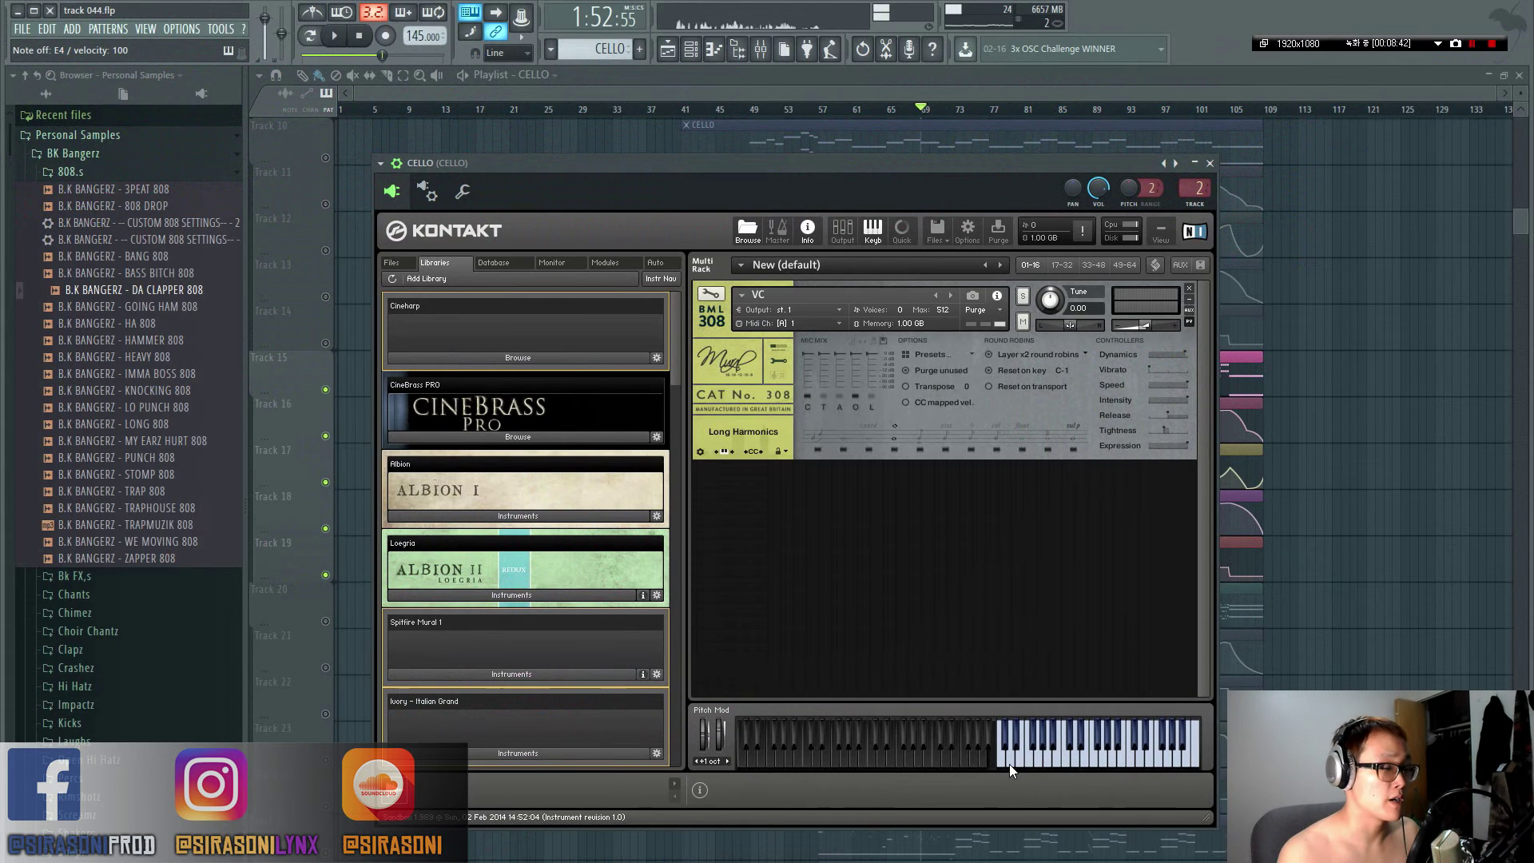
{"action": "mouse_move", "coordinate": [1009, 763]}
{"action": "left_mouse_down"}
{"action": "mouse_move", "coordinate": [1104, 751]}
{"action": "mouse_move", "coordinate": [1155, 763]}
{"action": "mouse_move", "coordinate": [1000, 760]}
{"action": "left_mouse_up"}
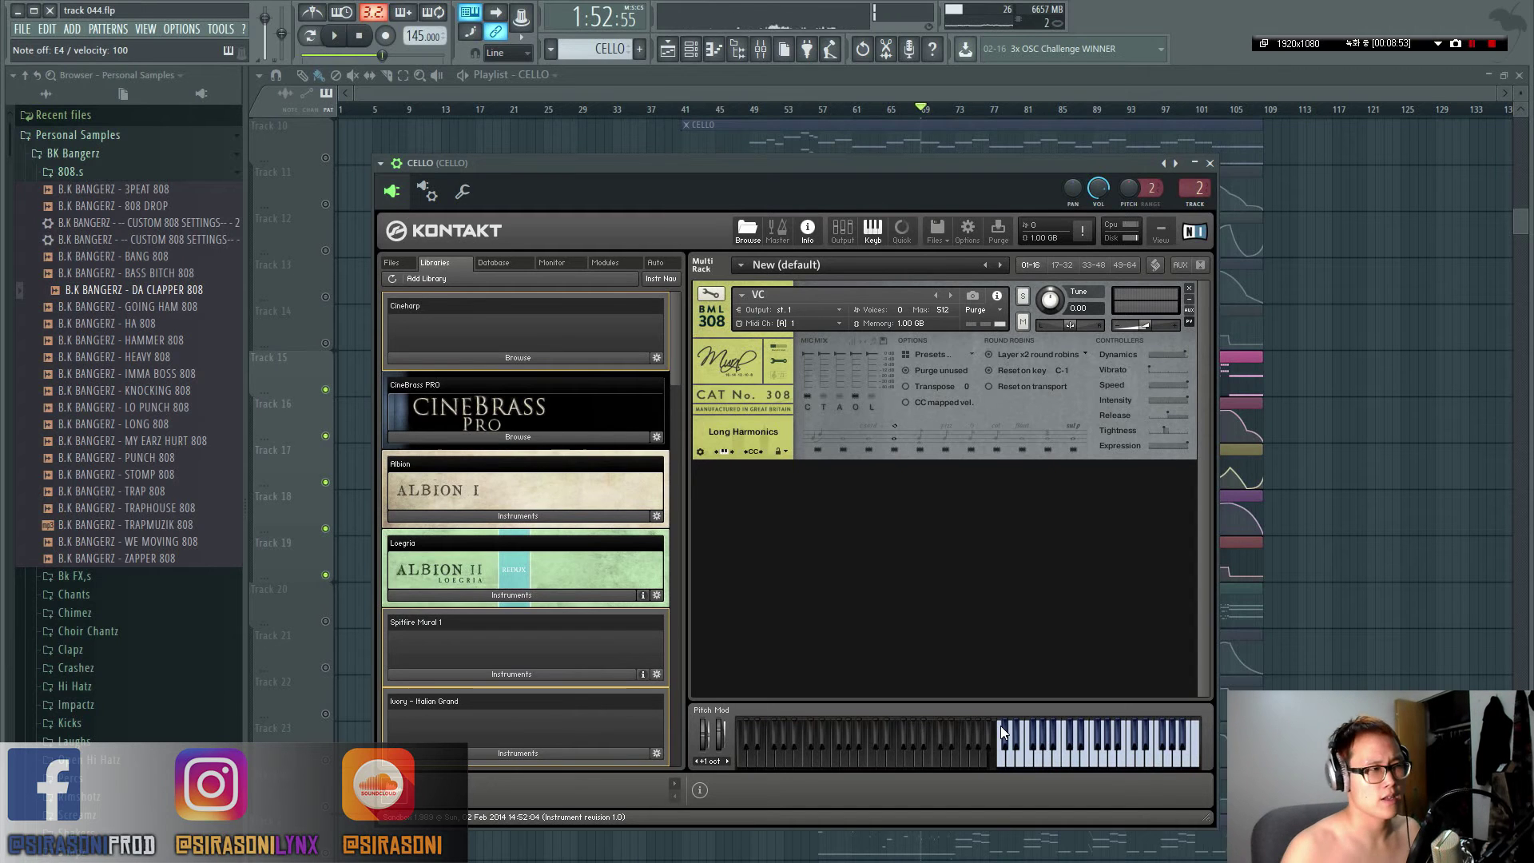
- Audition the VC patch's Spiccato articulation, switch it to Pizzicato, and hide the Kontakt window
{"action": "left_click", "coordinate": [912, 436]}
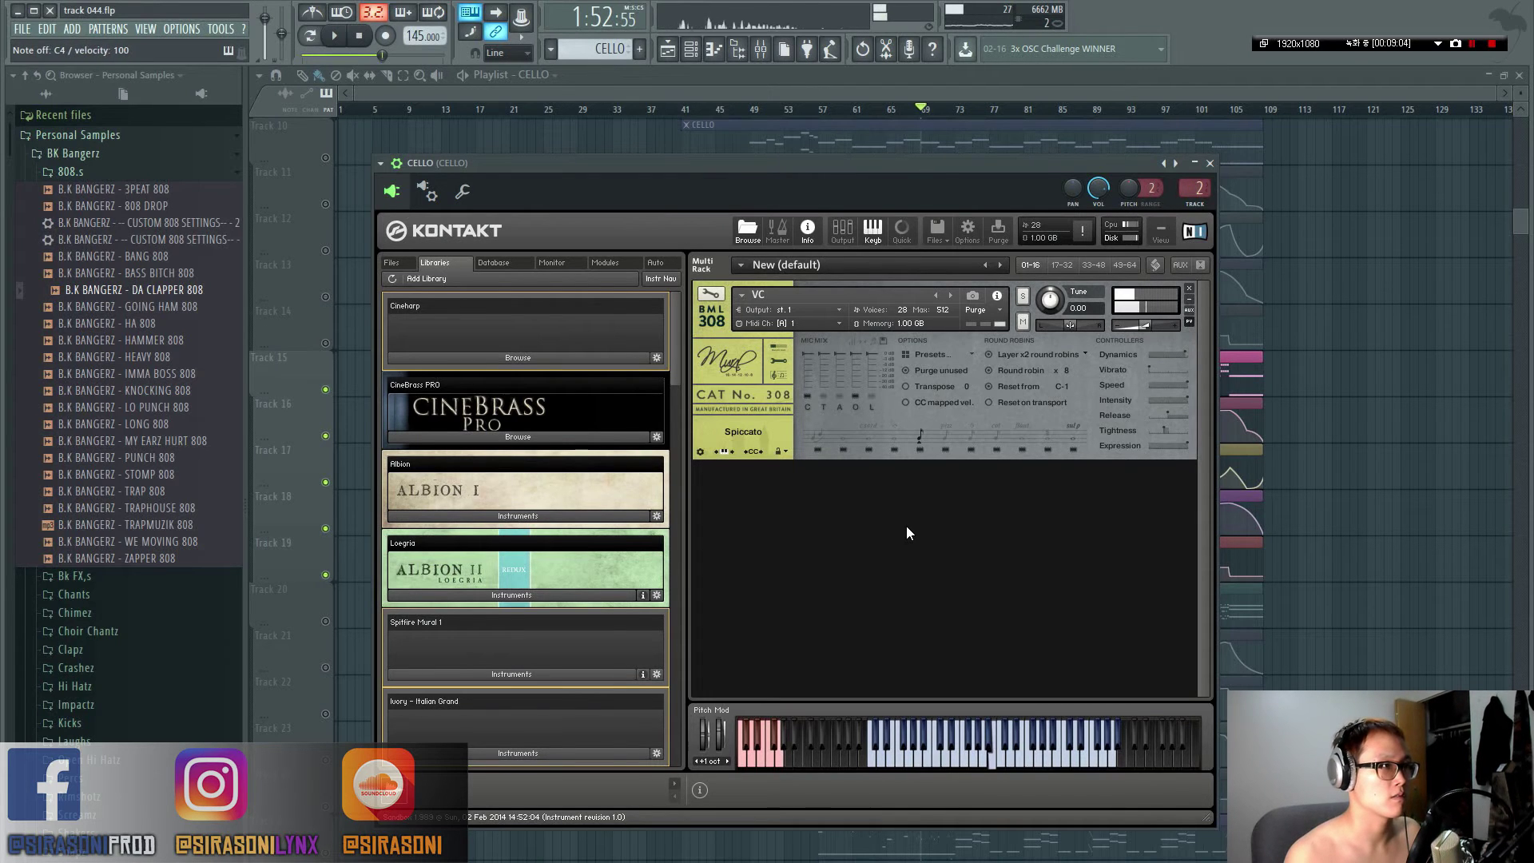
{"action": "left_click", "coordinate": [941, 433]}
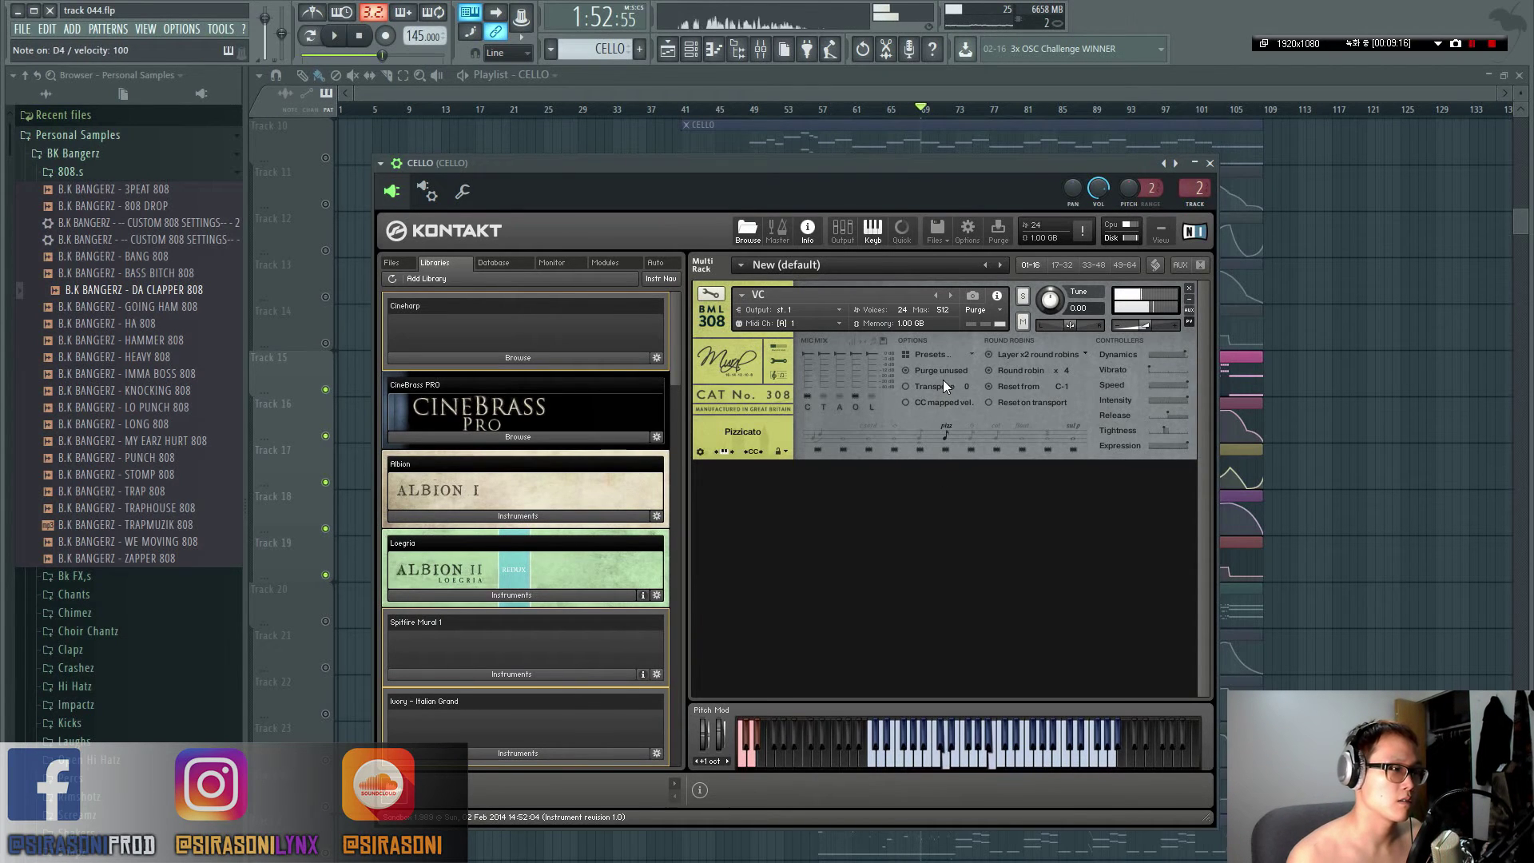
{"action": "left_click", "coordinate": [1311, 360]}
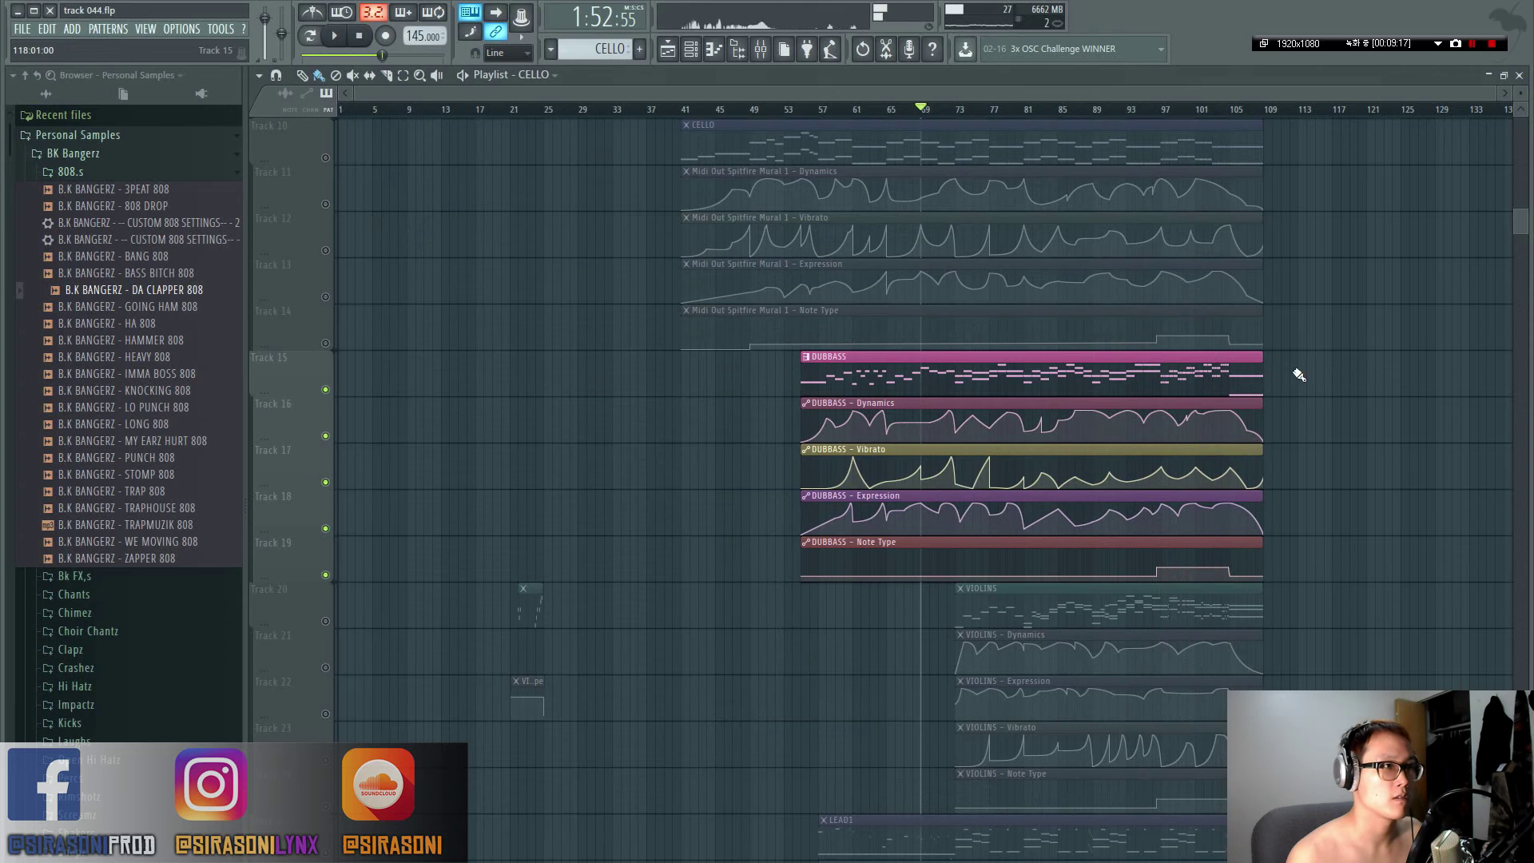
- Select the DUBBASS pattern from its playlist clip and bring up the DUBBASS channel's Kontakt window
{"action": "double_click", "coordinate": [969, 392]}
{"action": "key", "text": "F7"}
{"action": "key", "text": "F6"}
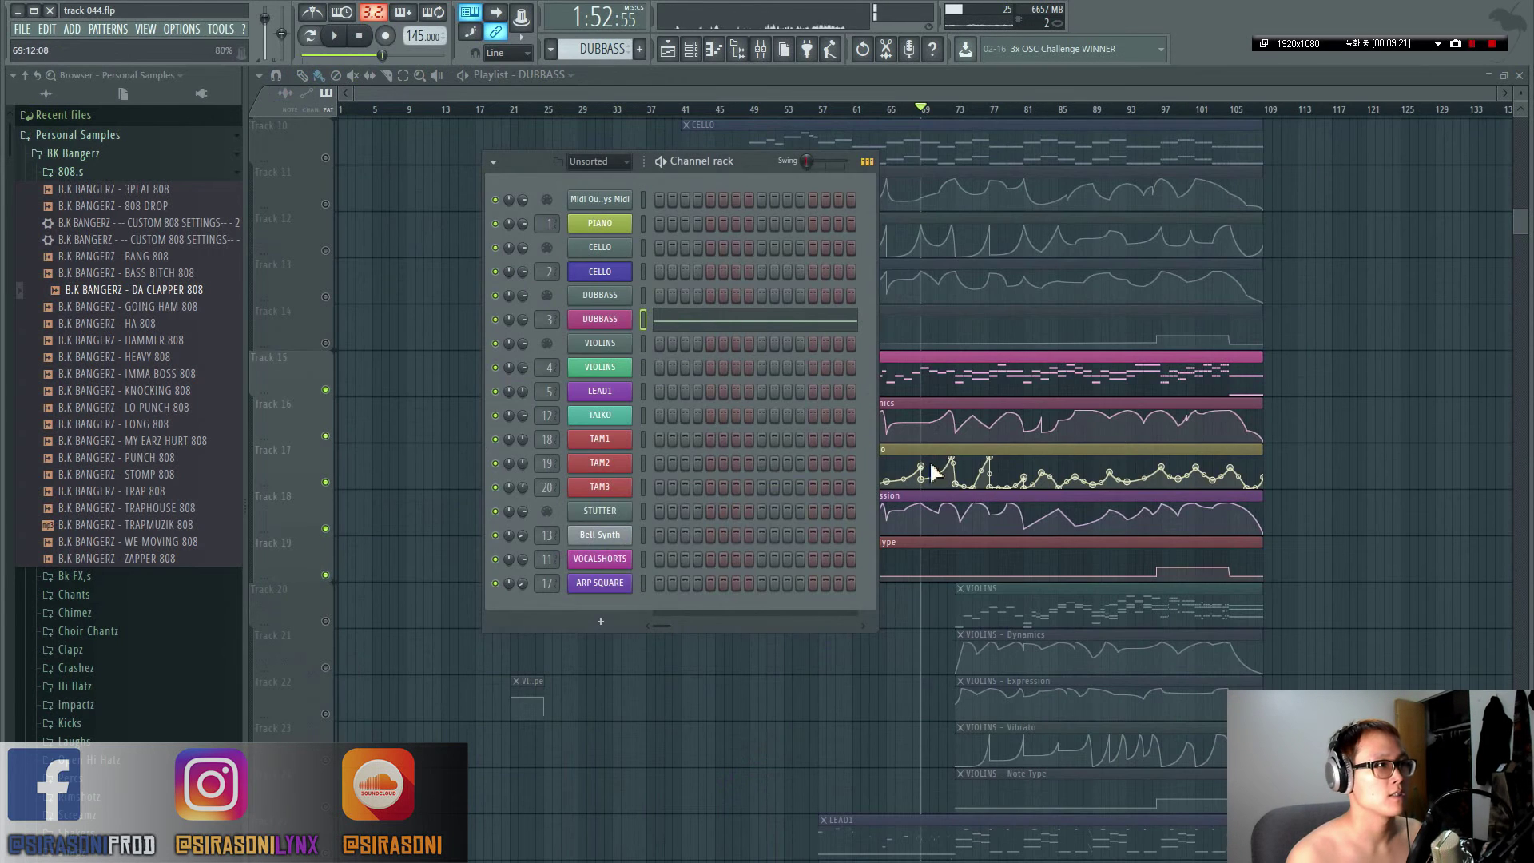
{"action": "left_click", "coordinate": [604, 319]}
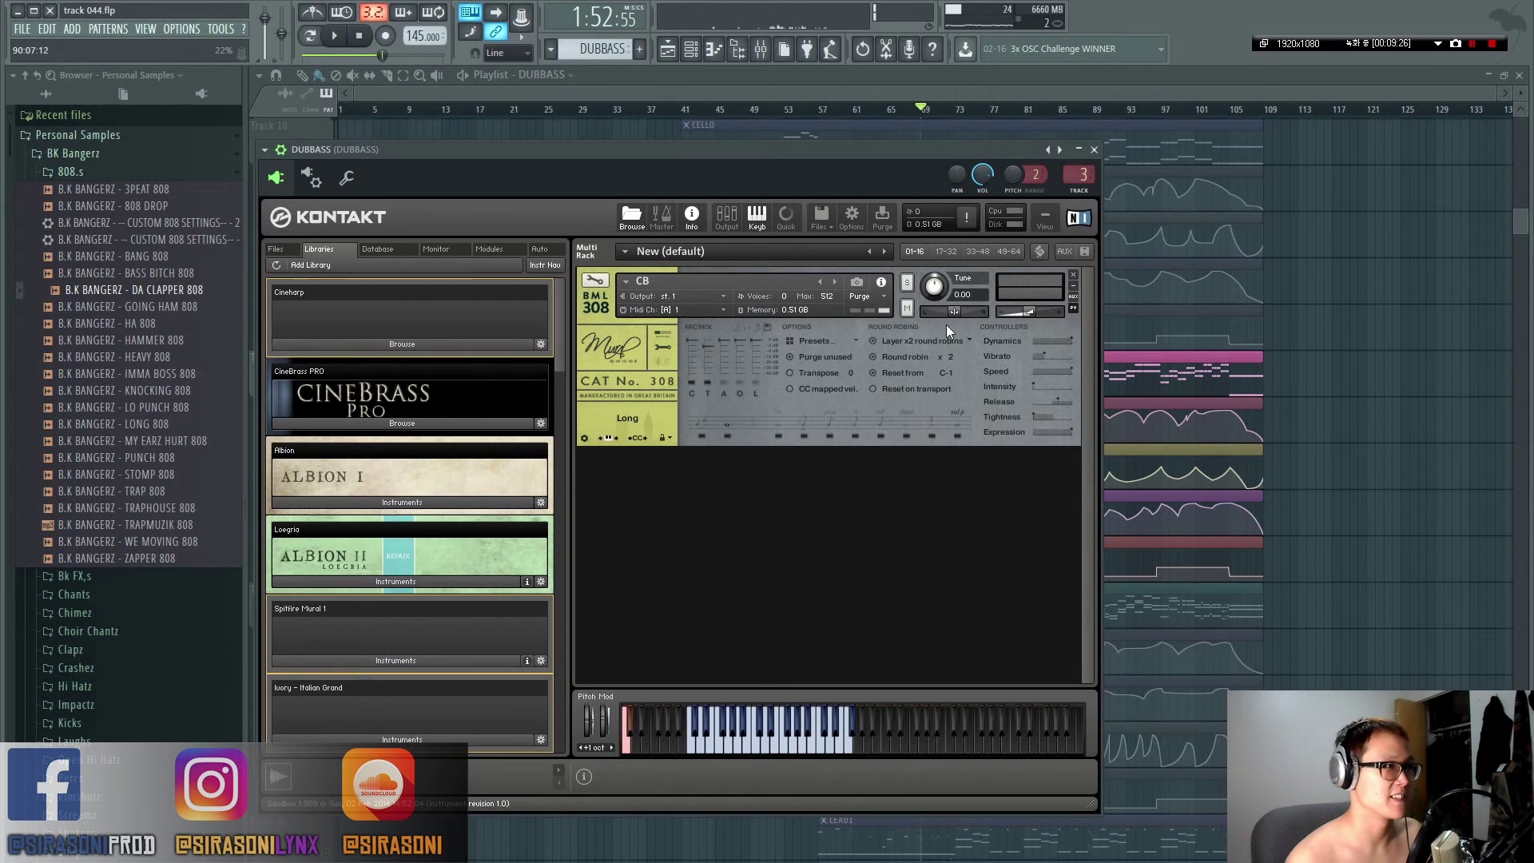
- Try the CB patch's Pizzicato articulation, and switch it to Col Legno
{"action": "left_click", "coordinate": [832, 417]}
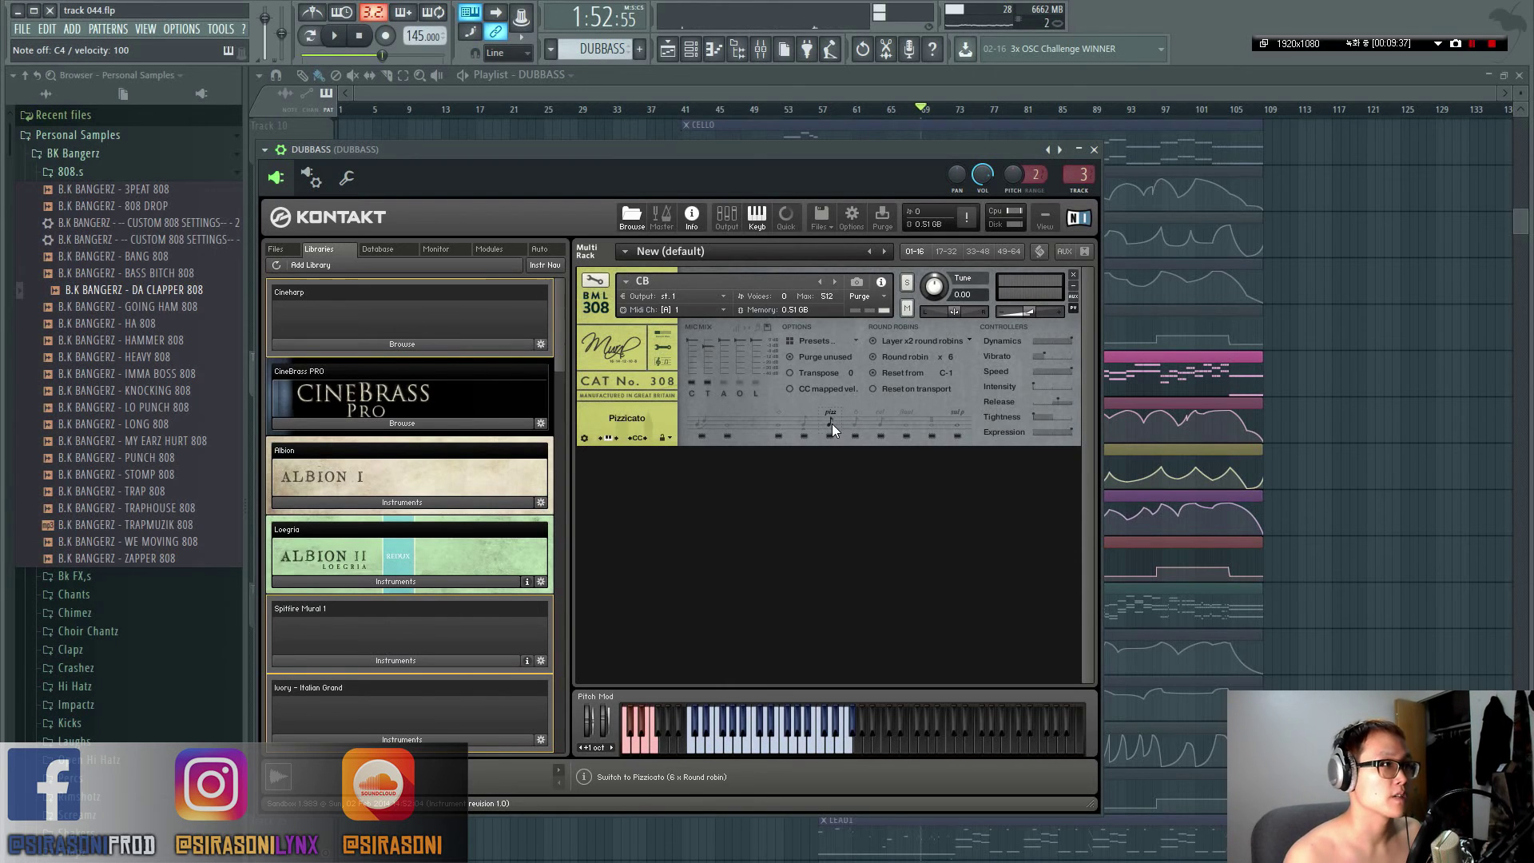
{"action": "left_click", "coordinate": [883, 425]}
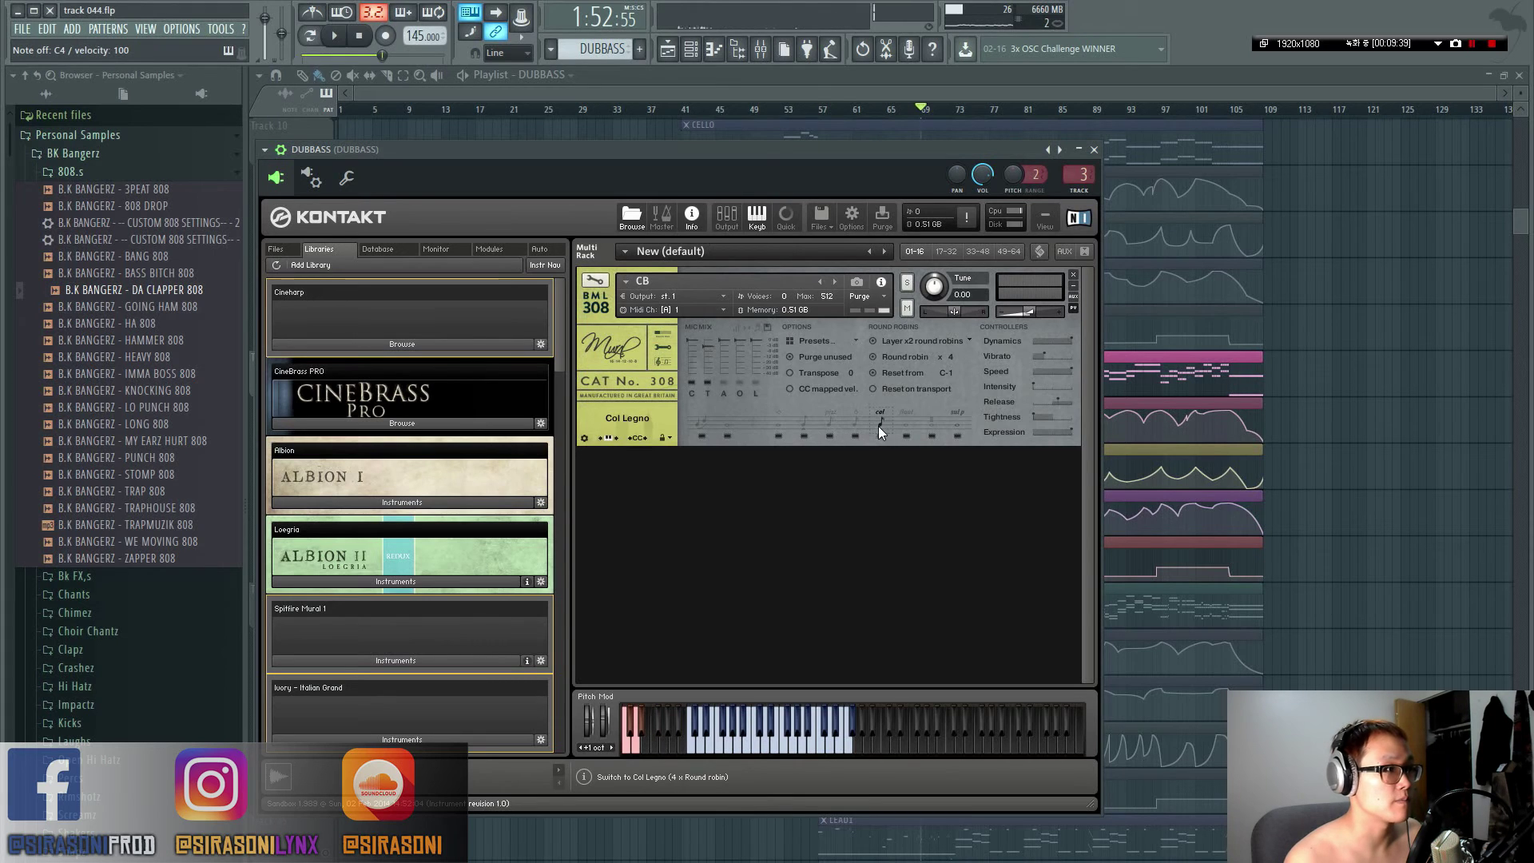
- Switch the CB patch to Pizzicato and on to Pizzicato Bartok, and refer to the violin picture in the browser
{"action": "left_click", "coordinate": [829, 424]}
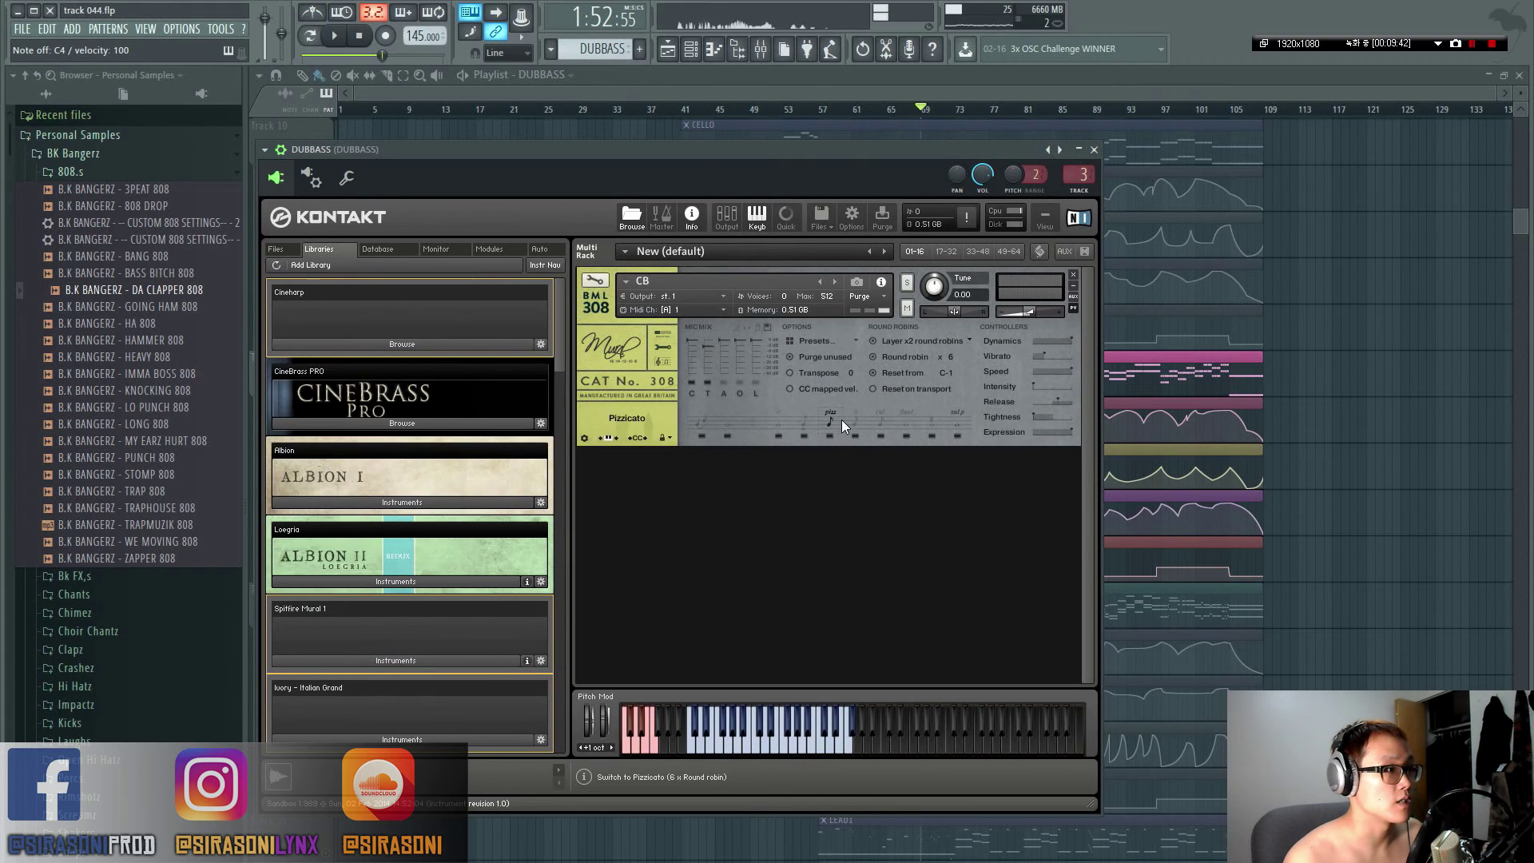
{"action": "left_click", "coordinate": [852, 421]}
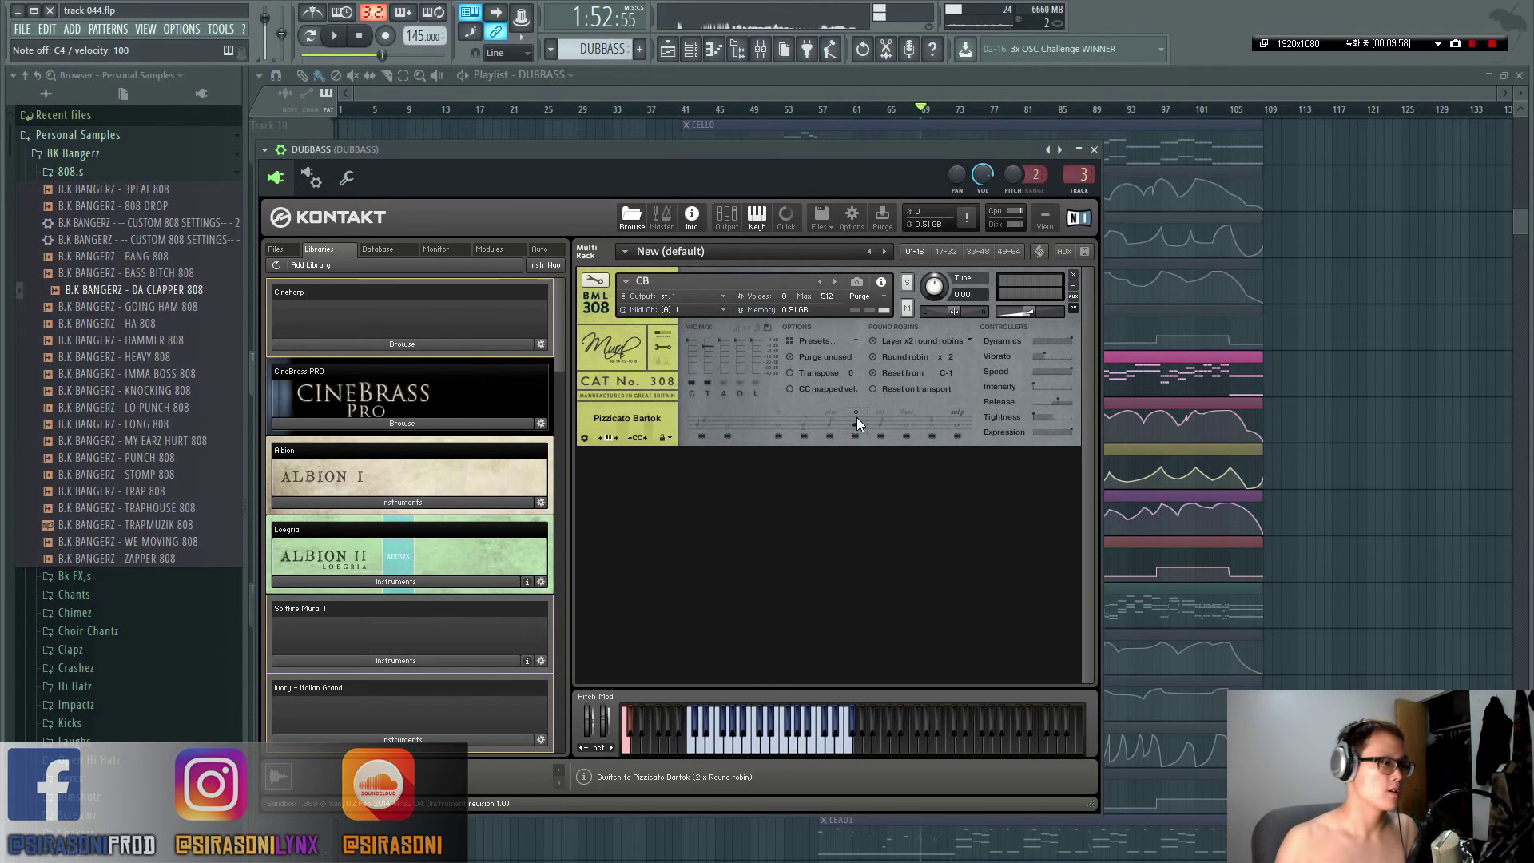
{"action": "key", "text": "alt+Tab"}
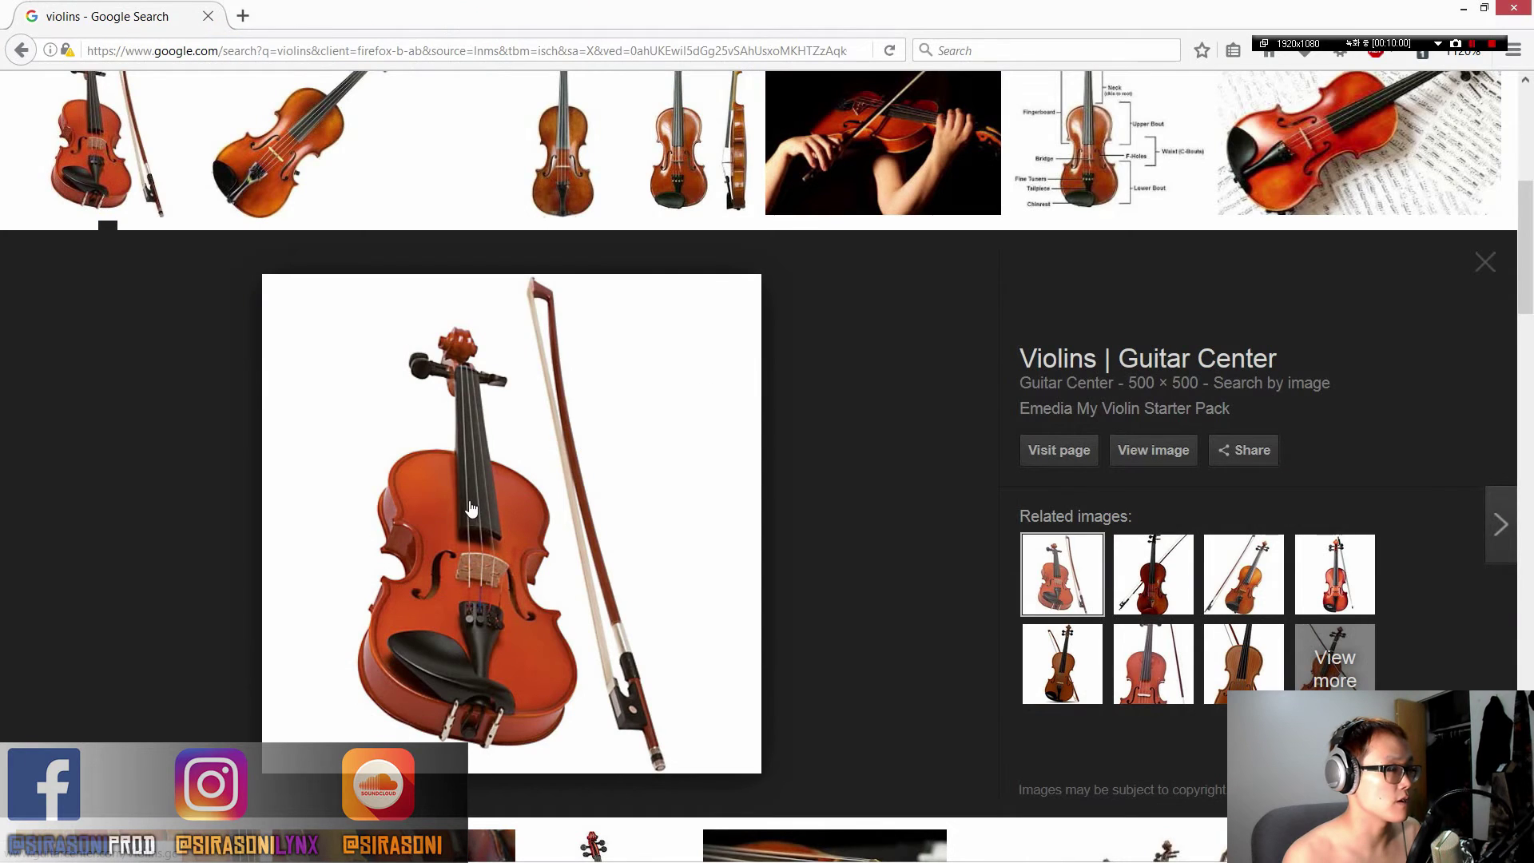
{"action": "key", "text": "alt+Tab"}
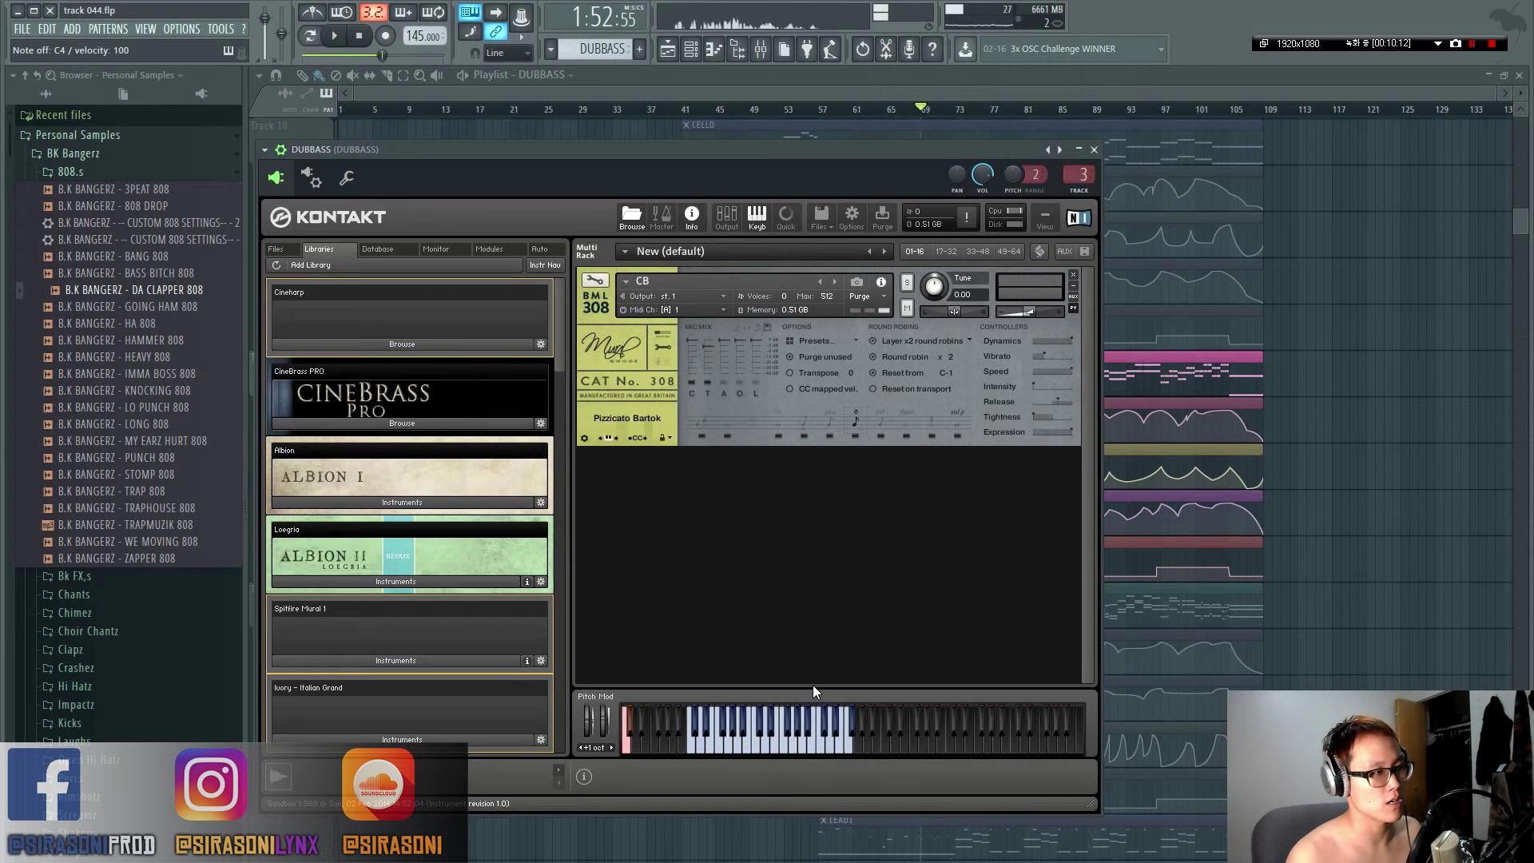
- Select the CB patch's Col Legno articulation, audition it, and refer to the bow in the browser's violin picture
{"action": "left_click", "coordinate": [876, 424]}
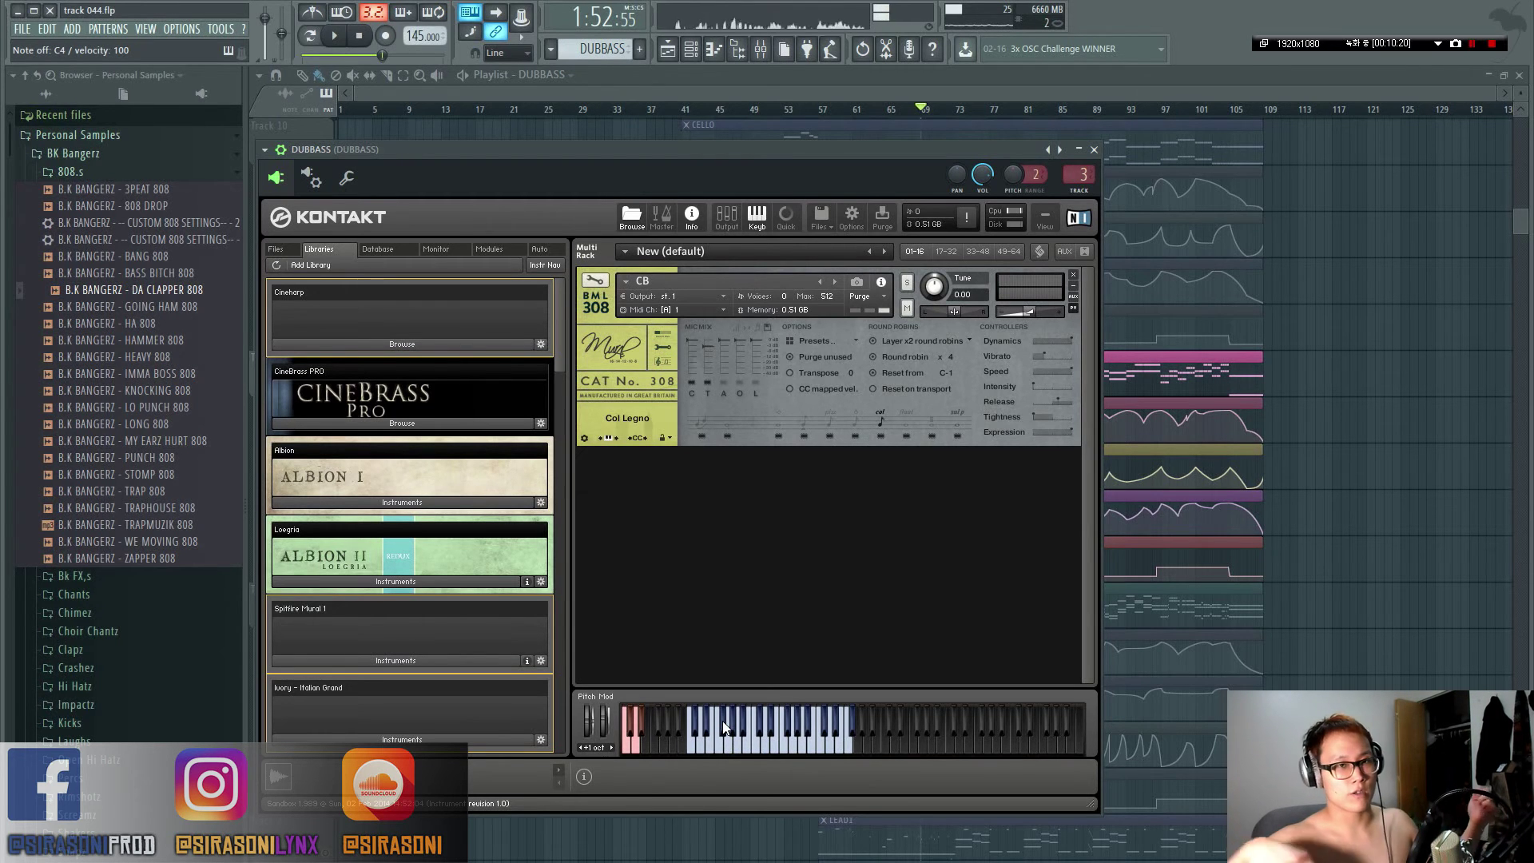
{"action": "key", "text": "alt+Tab"}
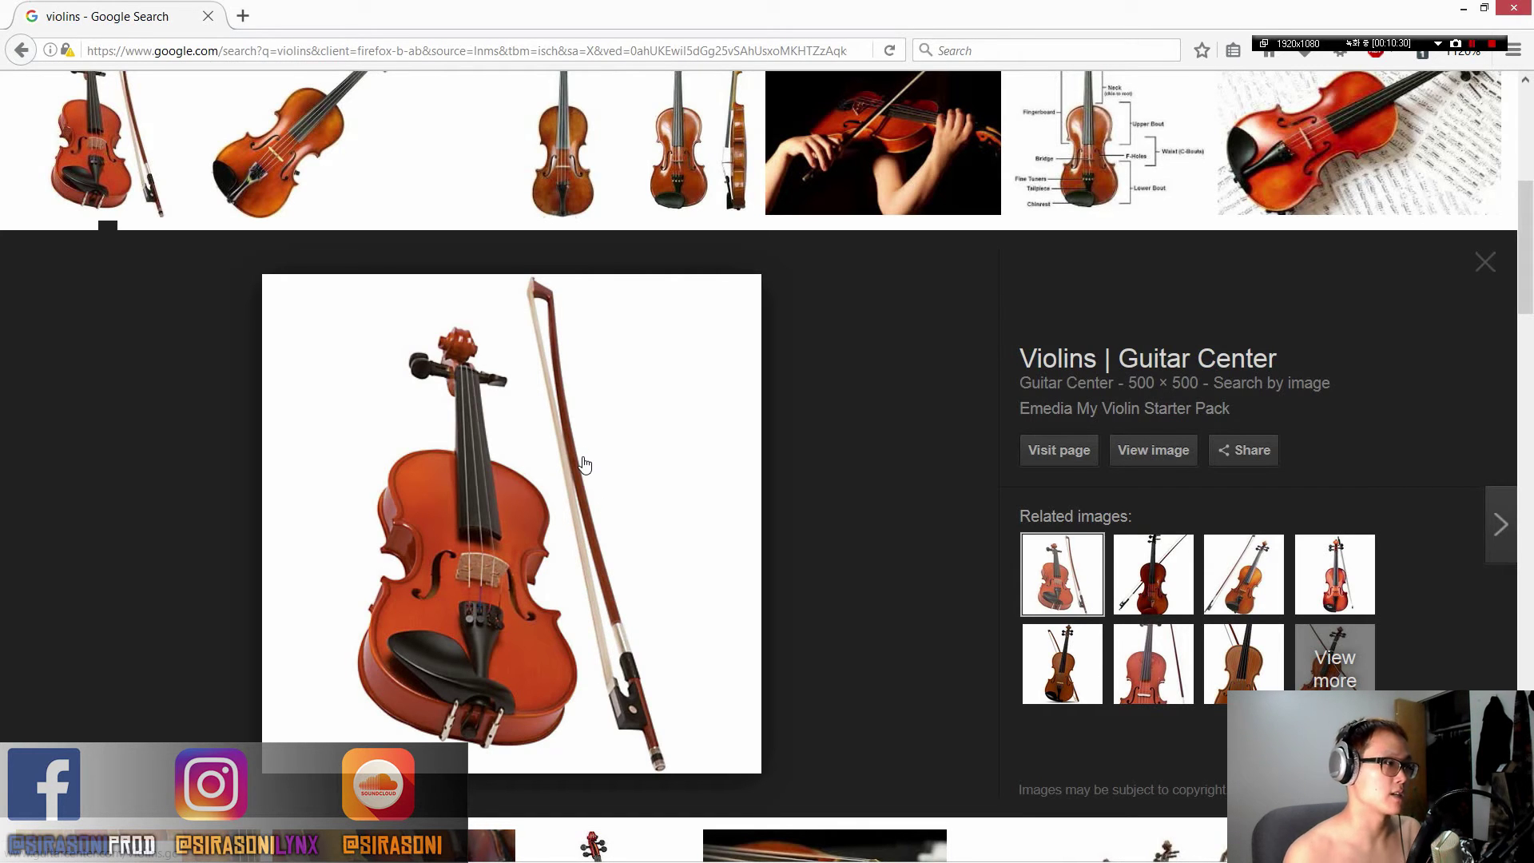
{"action": "key", "text": "alt+Tab"}
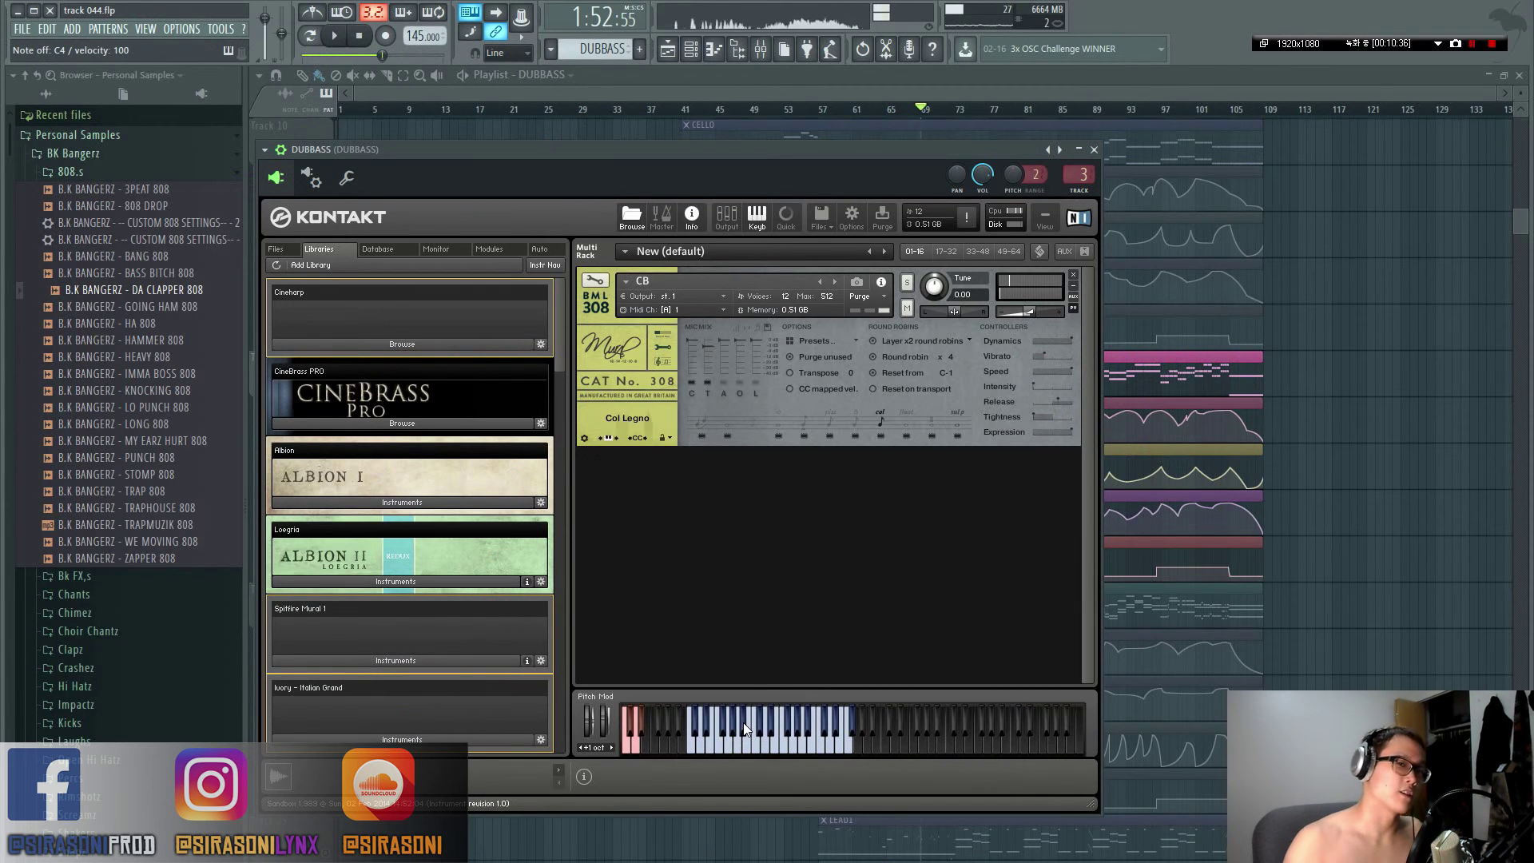
- Select the CB patch's Flautando articulation and refer to the fingerboard in the browser's violin picture
{"action": "left_click", "coordinate": [898, 424]}
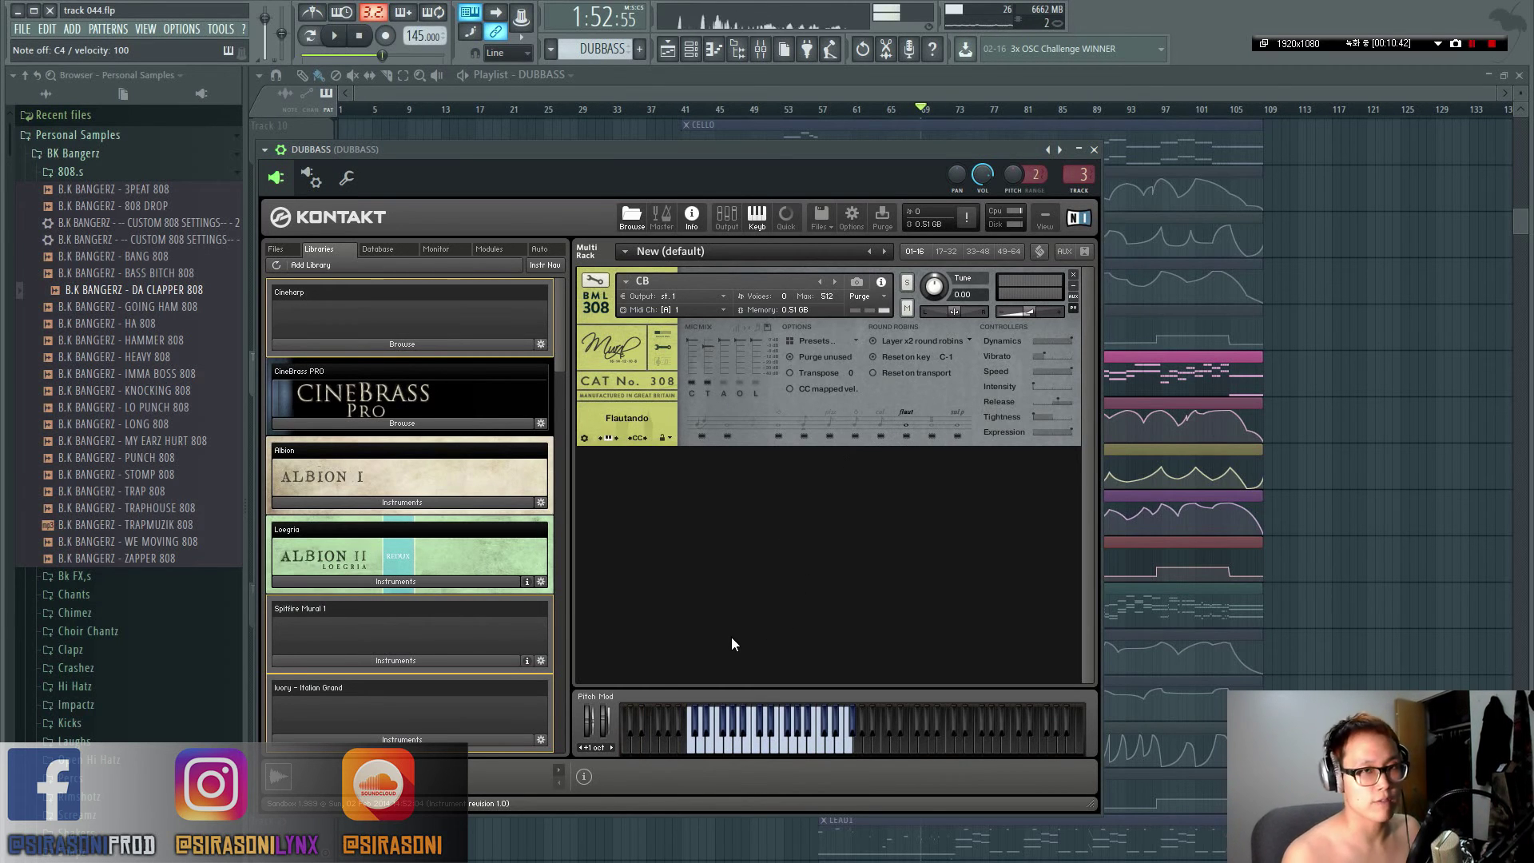
{"action": "key", "text": "alt+Tab"}
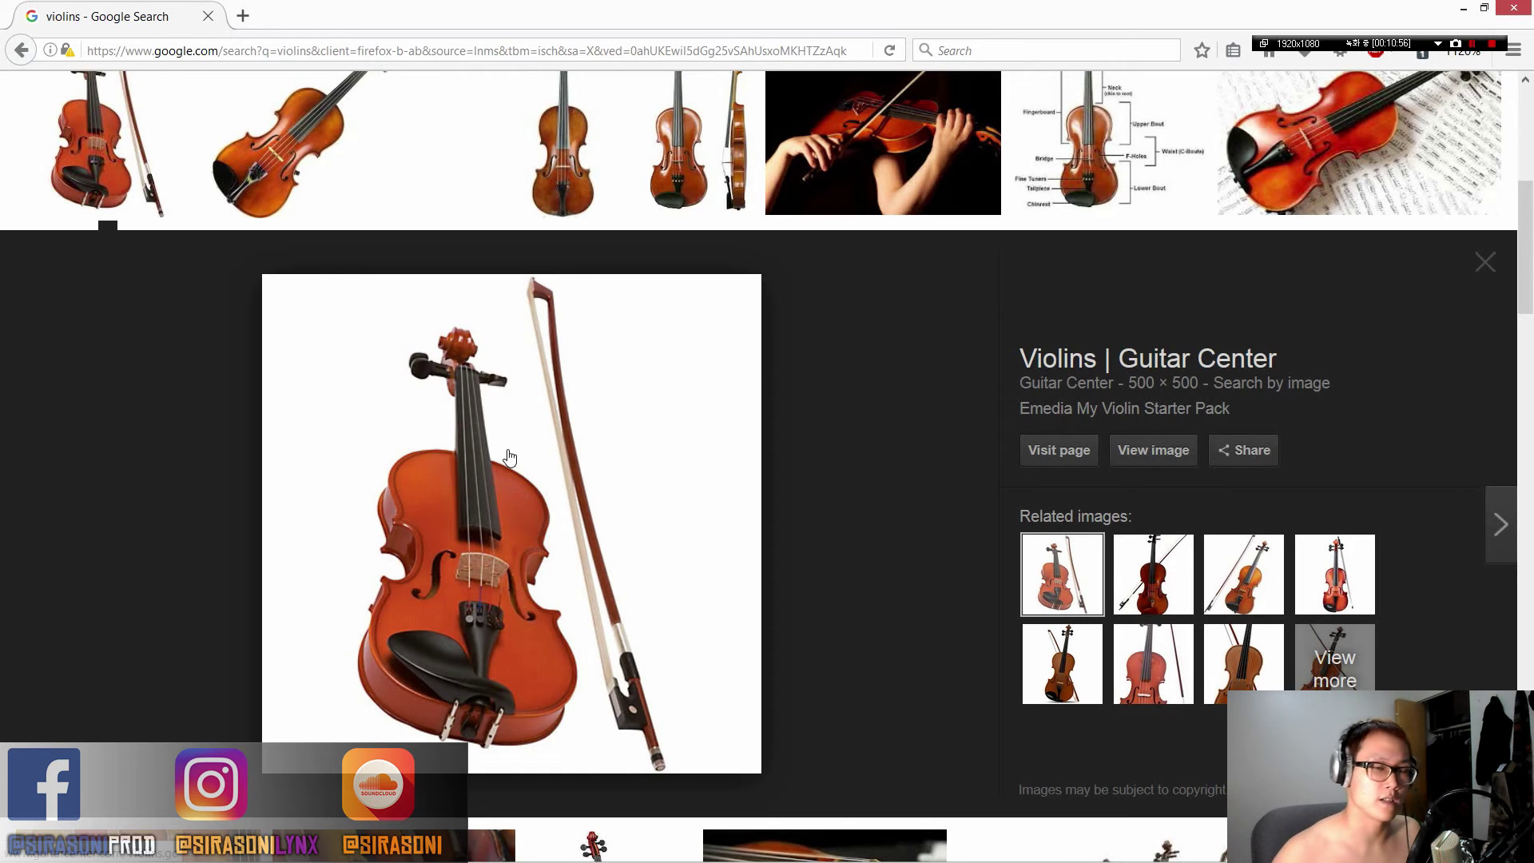
{"action": "key", "text": "alt+Tab"}
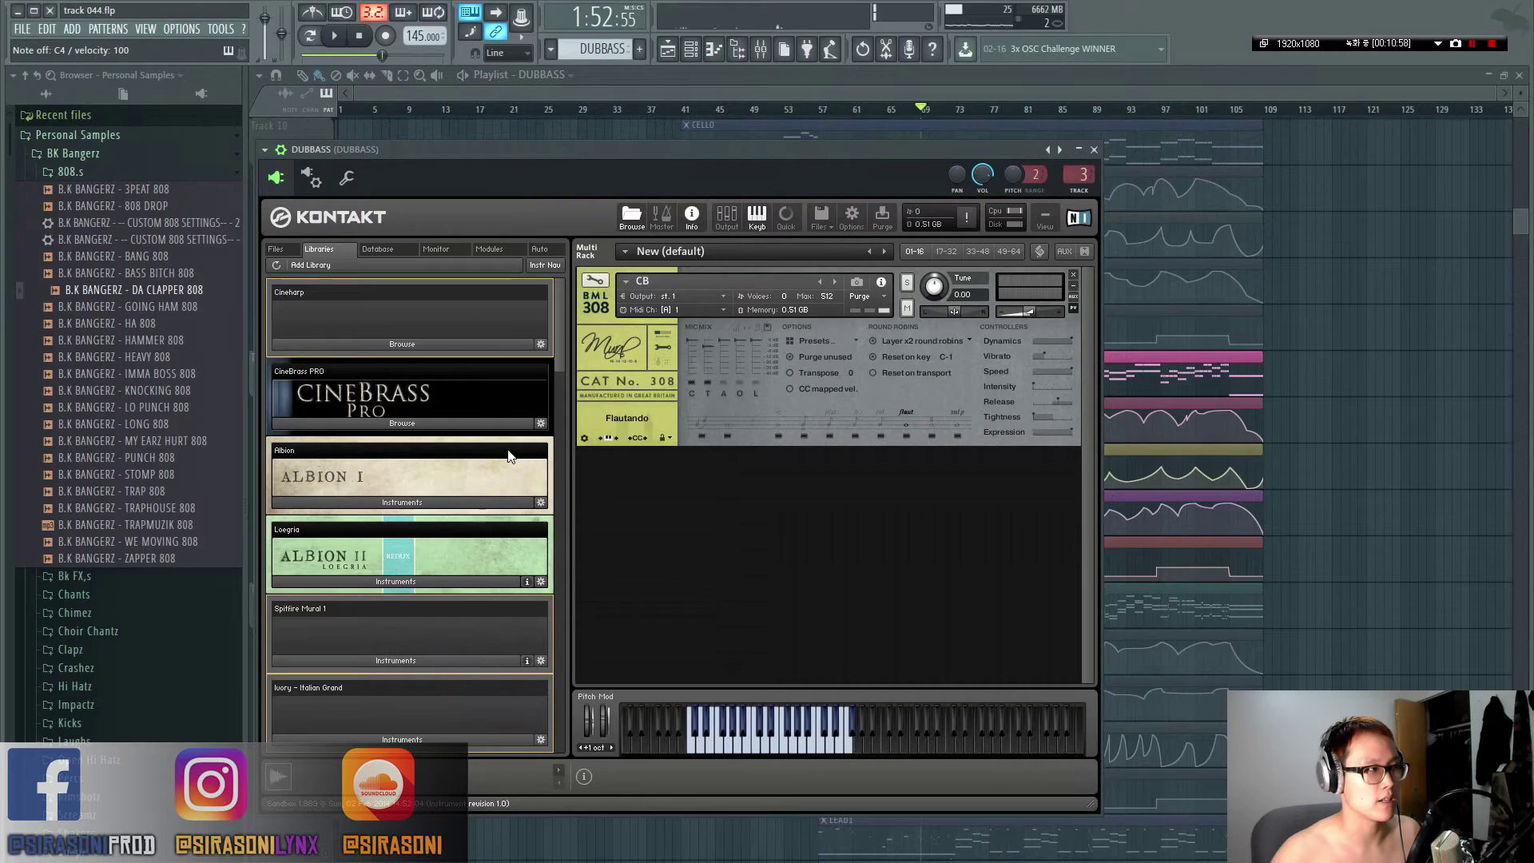
- Audition the CB patch's Tremolo and Sul Pont articulations, and refer to the violin picture in the browser
{"action": "left_click", "coordinate": [929, 431]}
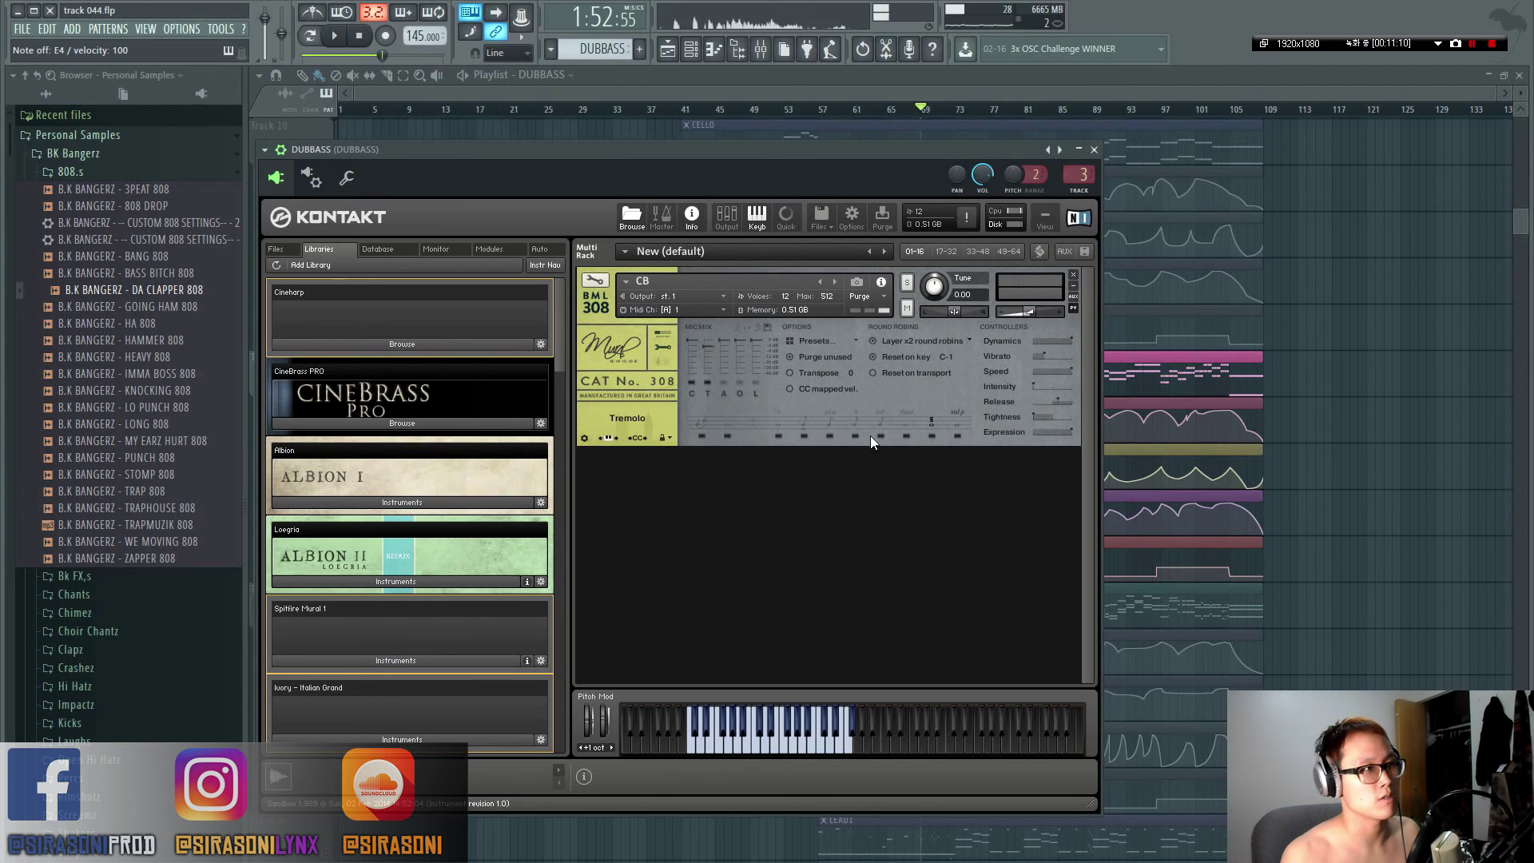
{"action": "left_click", "coordinate": [955, 424]}
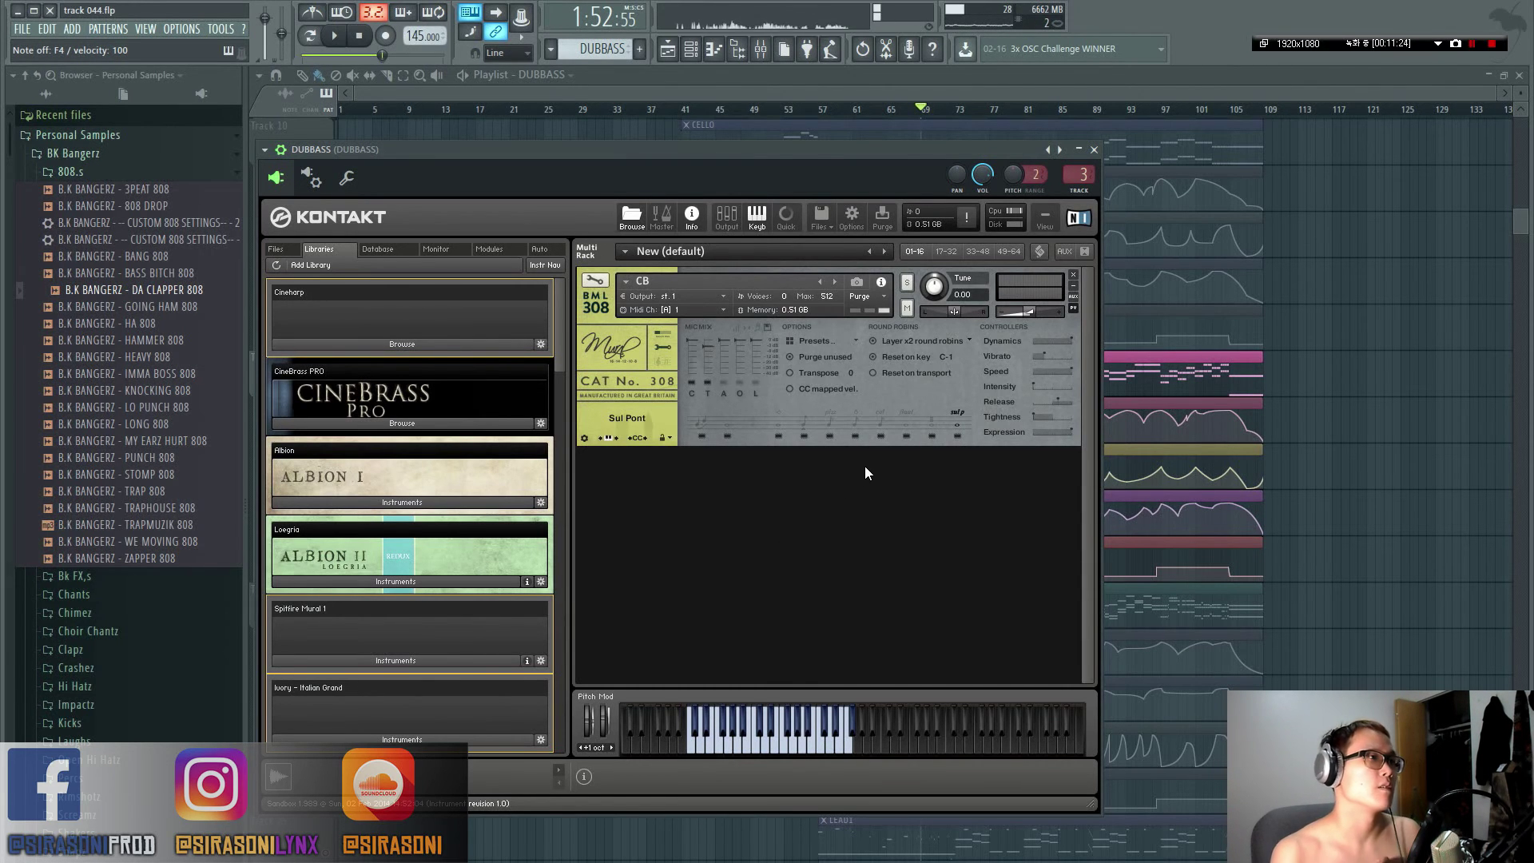
{"action": "key", "text": "alt+Tab"}
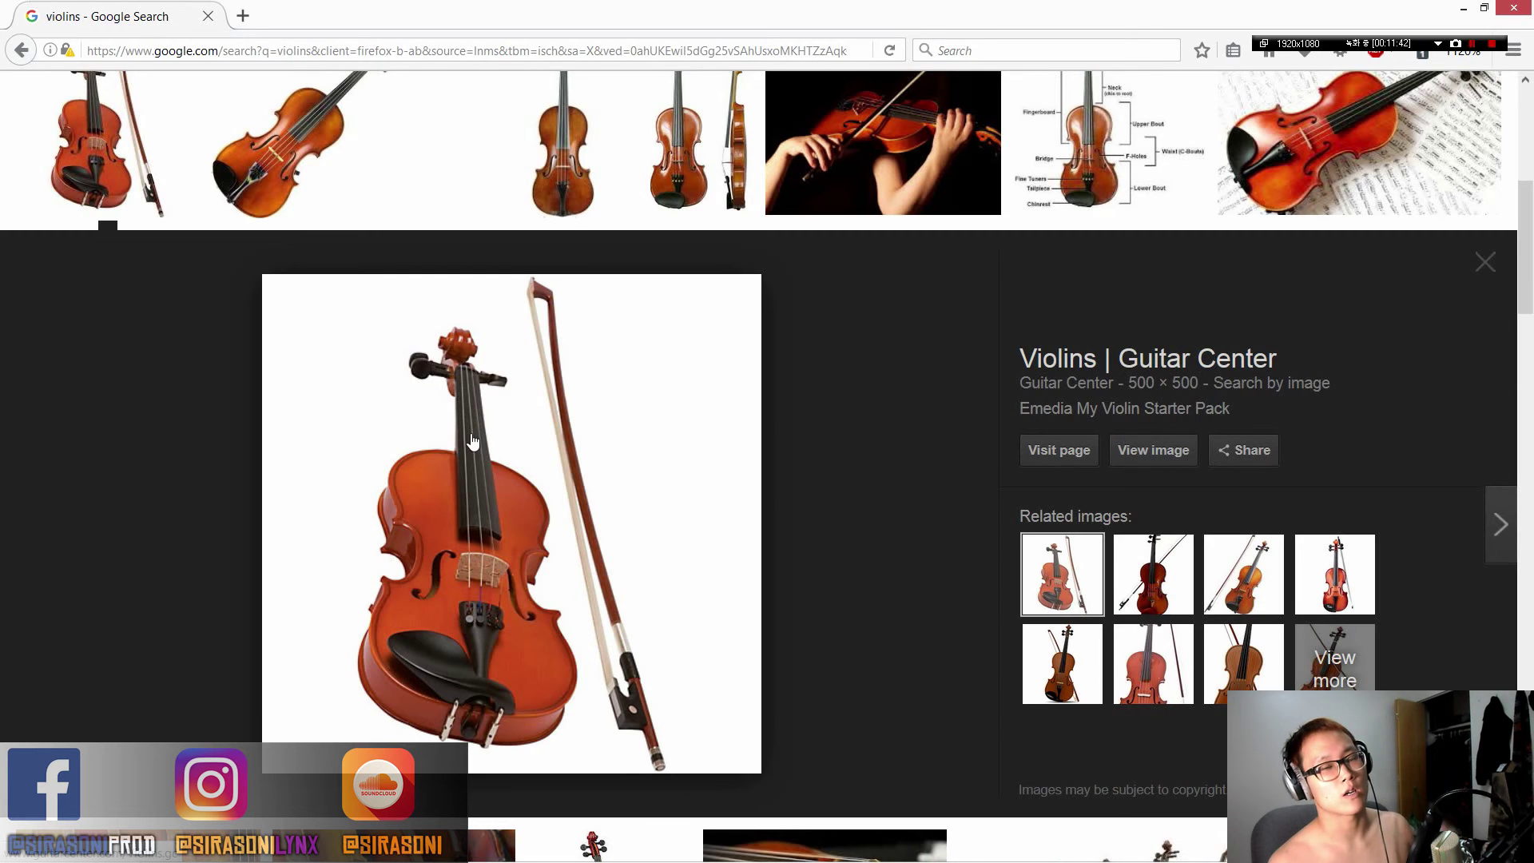
{"action": "key", "text": "alt+Tab"}
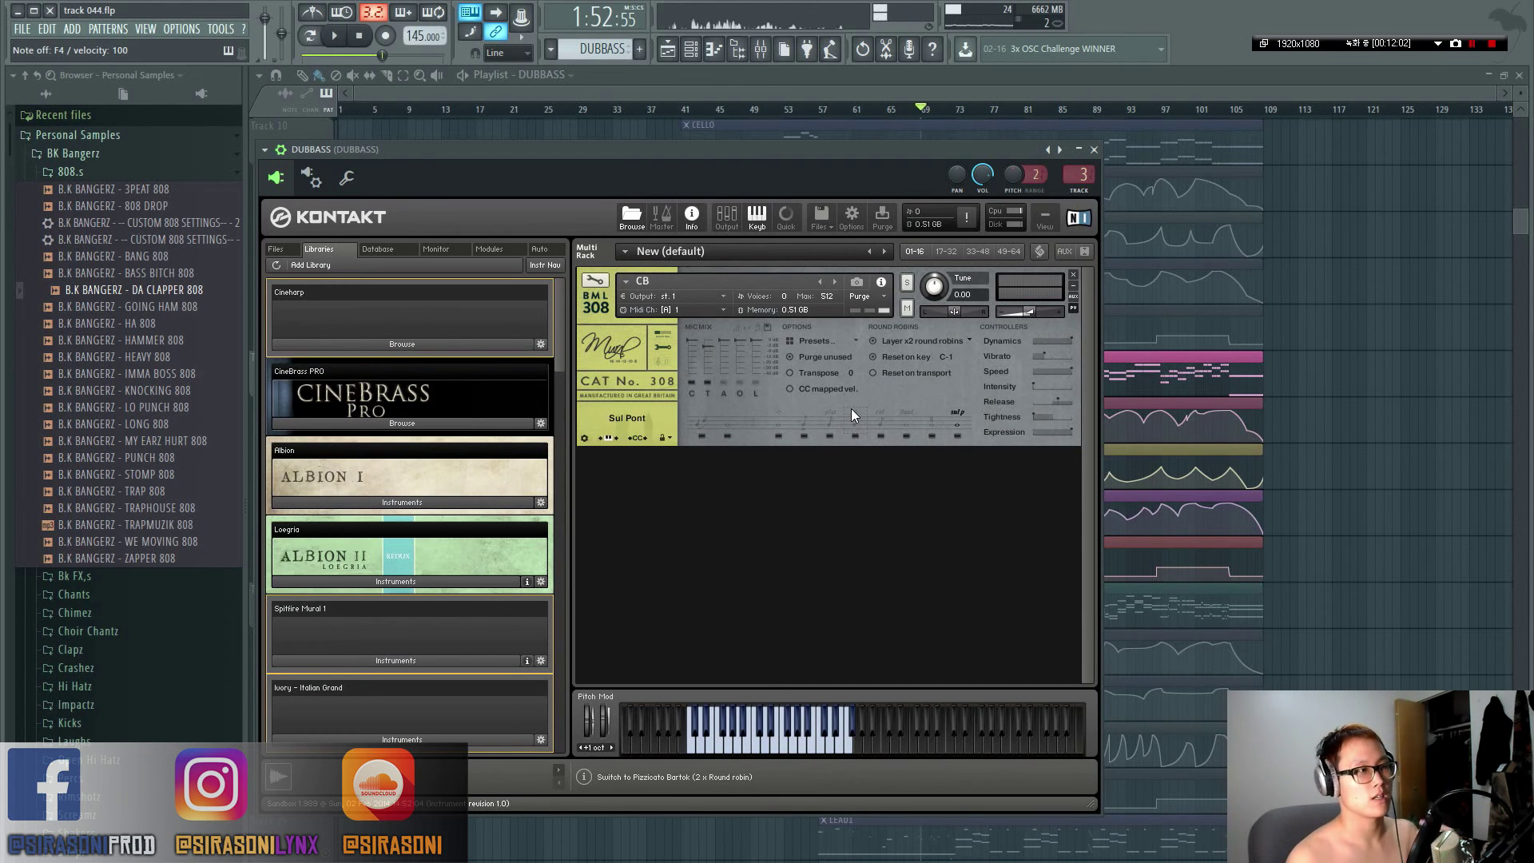
- Set the CB patch back to Pizzicato and hide the DUBBASS Kontakt window
{"action": "left_click", "coordinate": [823, 424]}
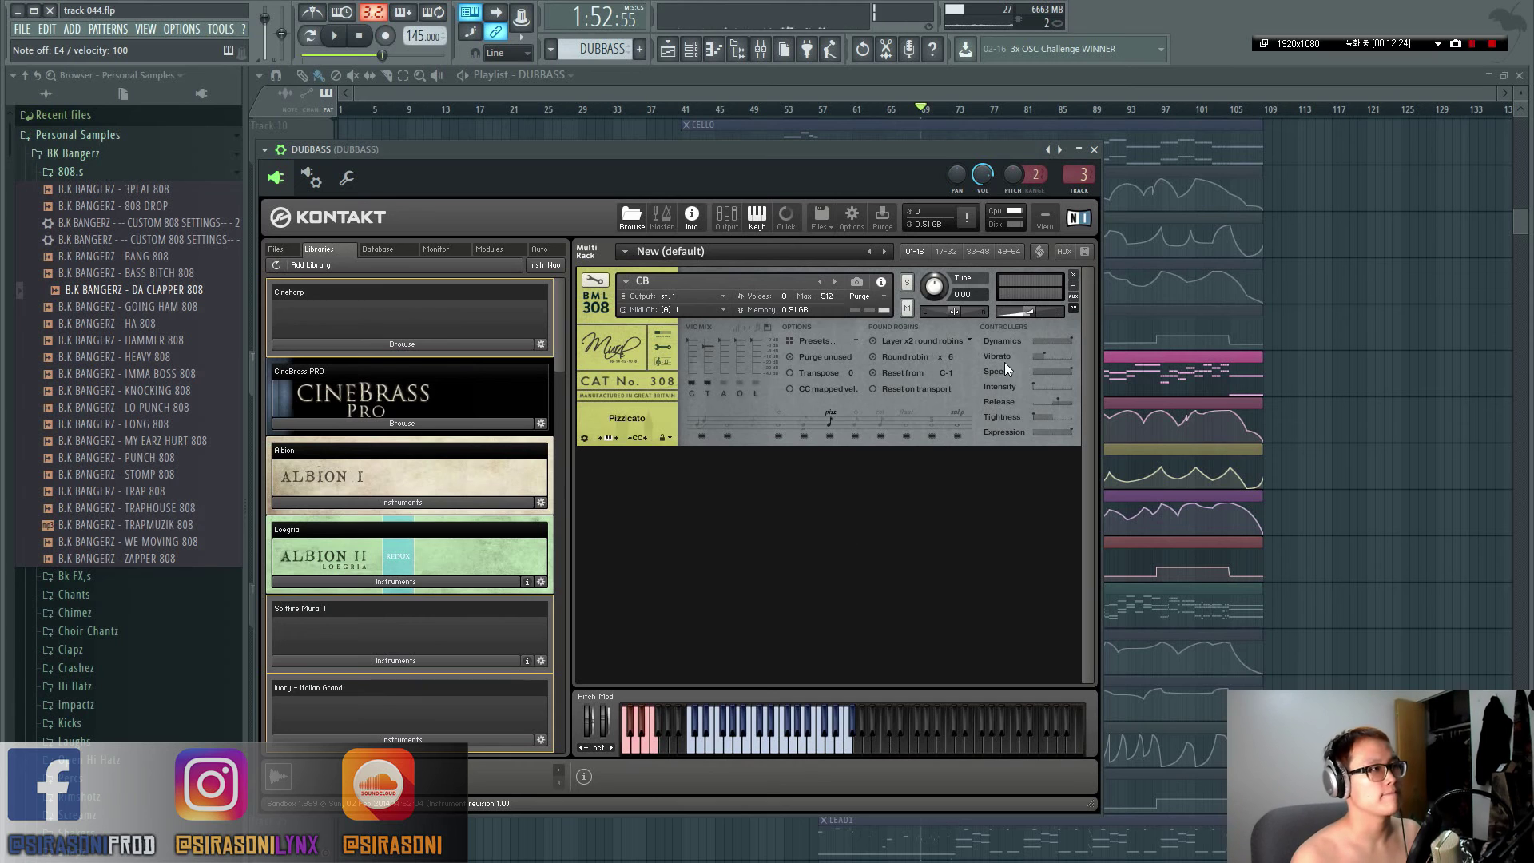
{"action": "left_click", "coordinate": [1094, 150]}
{"action": "key", "text": "F6"}
- Examine the DUBBASS Dynamics, Vibrato, Expression and Note Type automation clips in the playlist
{"action": "scroll", "coordinate": [857, 489], "scroll_direction": "down", "scroll_amount": 3}
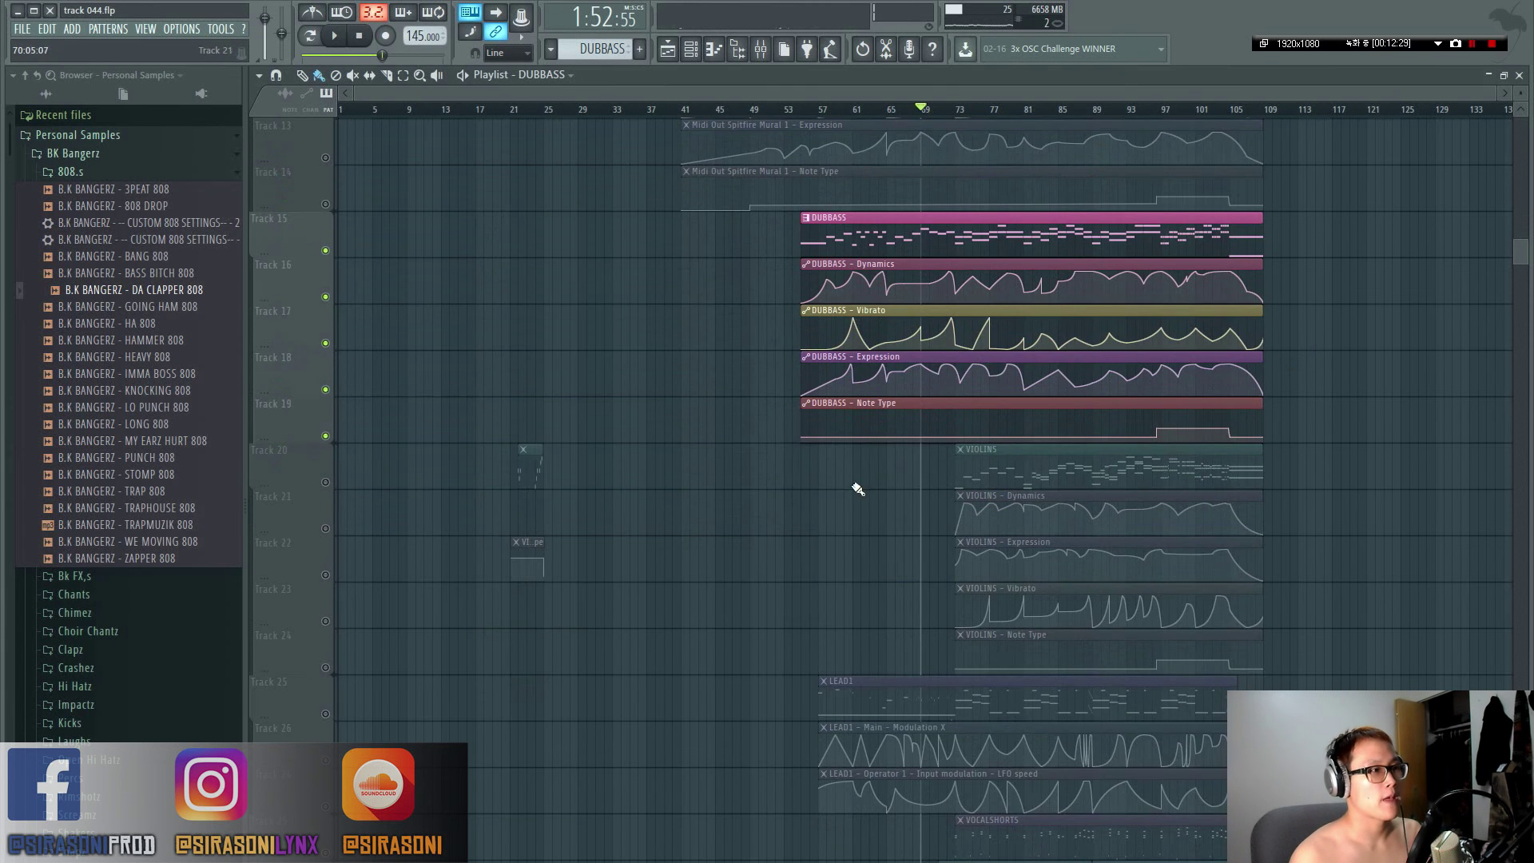
{"action": "mouse_move", "coordinate": [945, 297]}
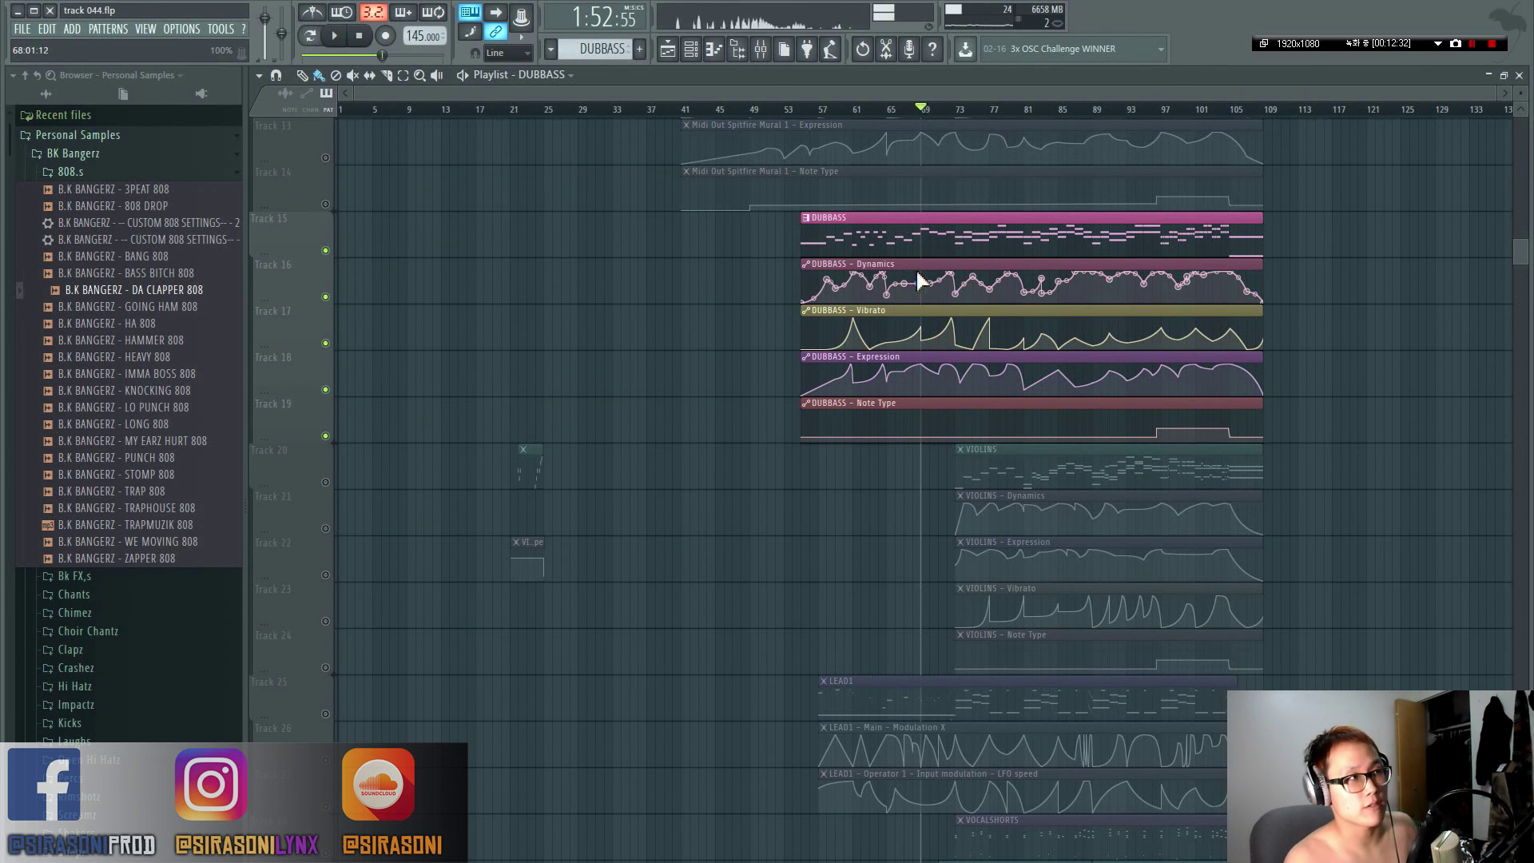
{"action": "mouse_move", "coordinate": [930, 360]}
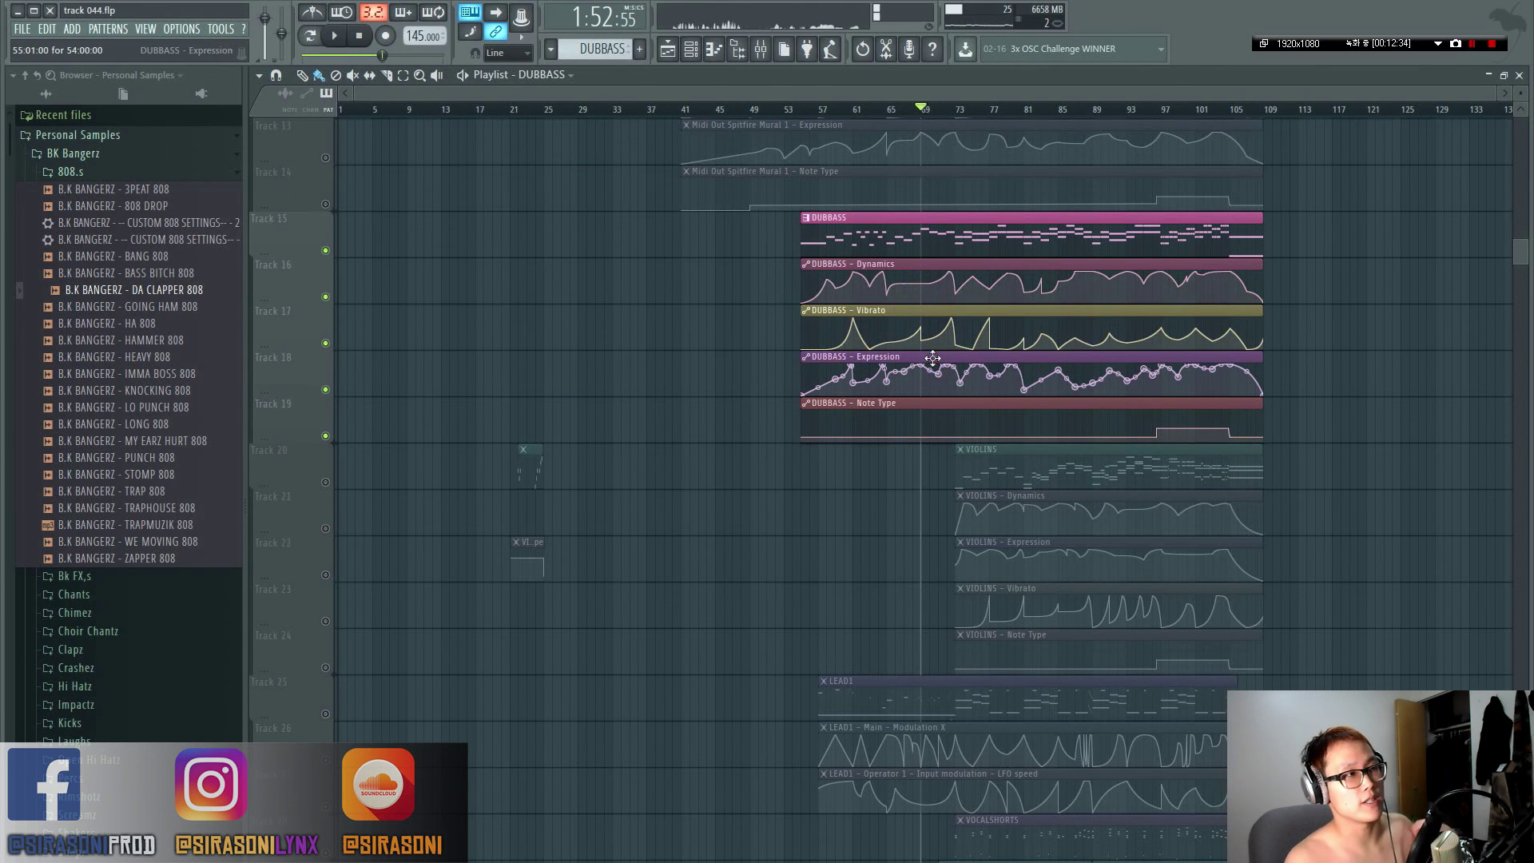
{"action": "scroll", "coordinate": [935, 363], "scroll_direction": "down", "scroll_amount": 2}
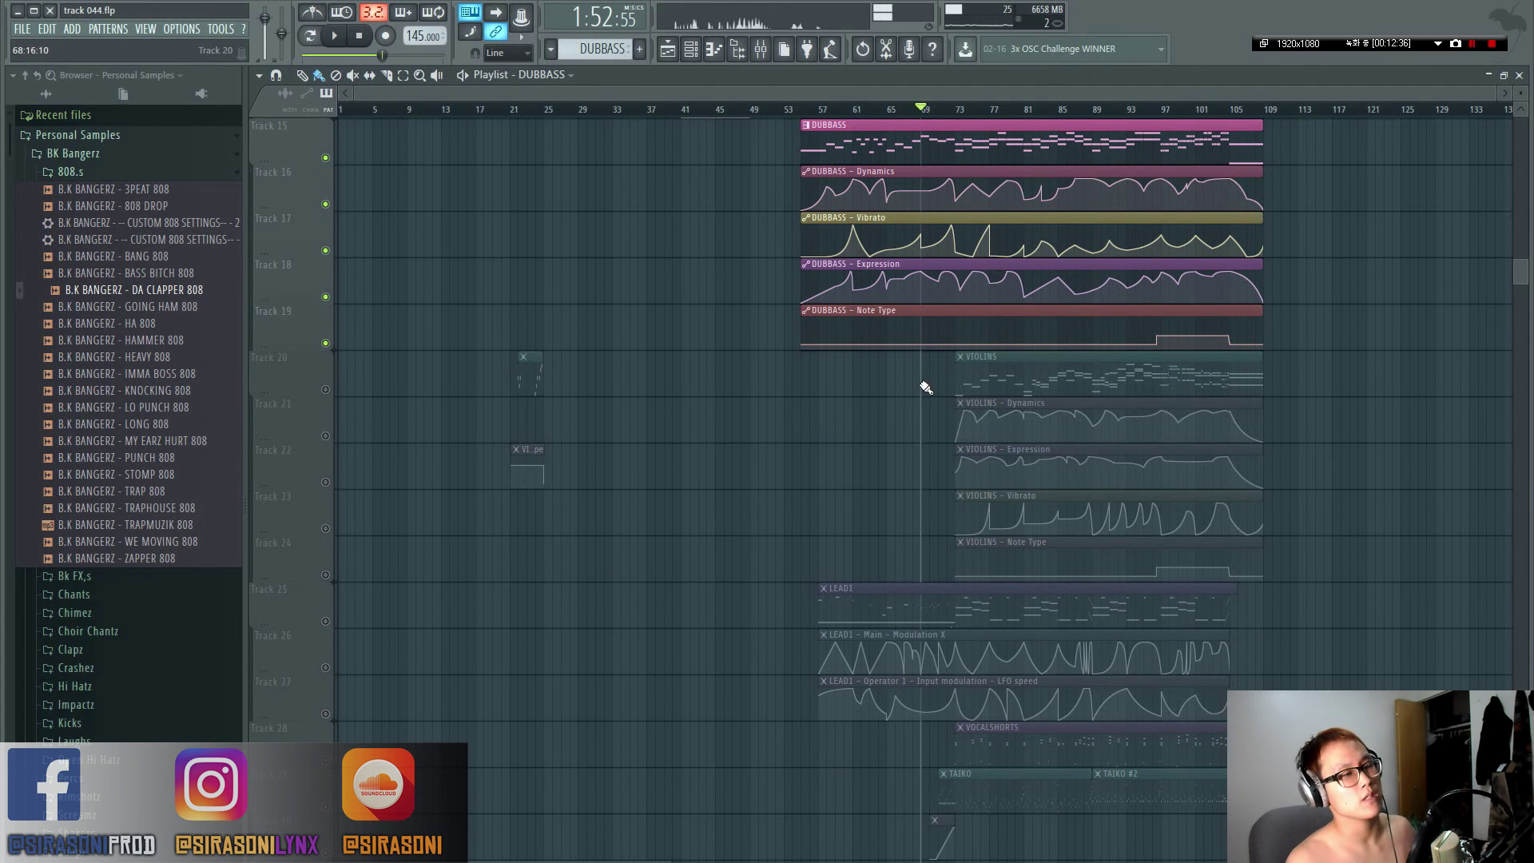
{"action": "scroll", "coordinate": [593, 580], "scroll_direction": "down", "scroll_amount": 5}
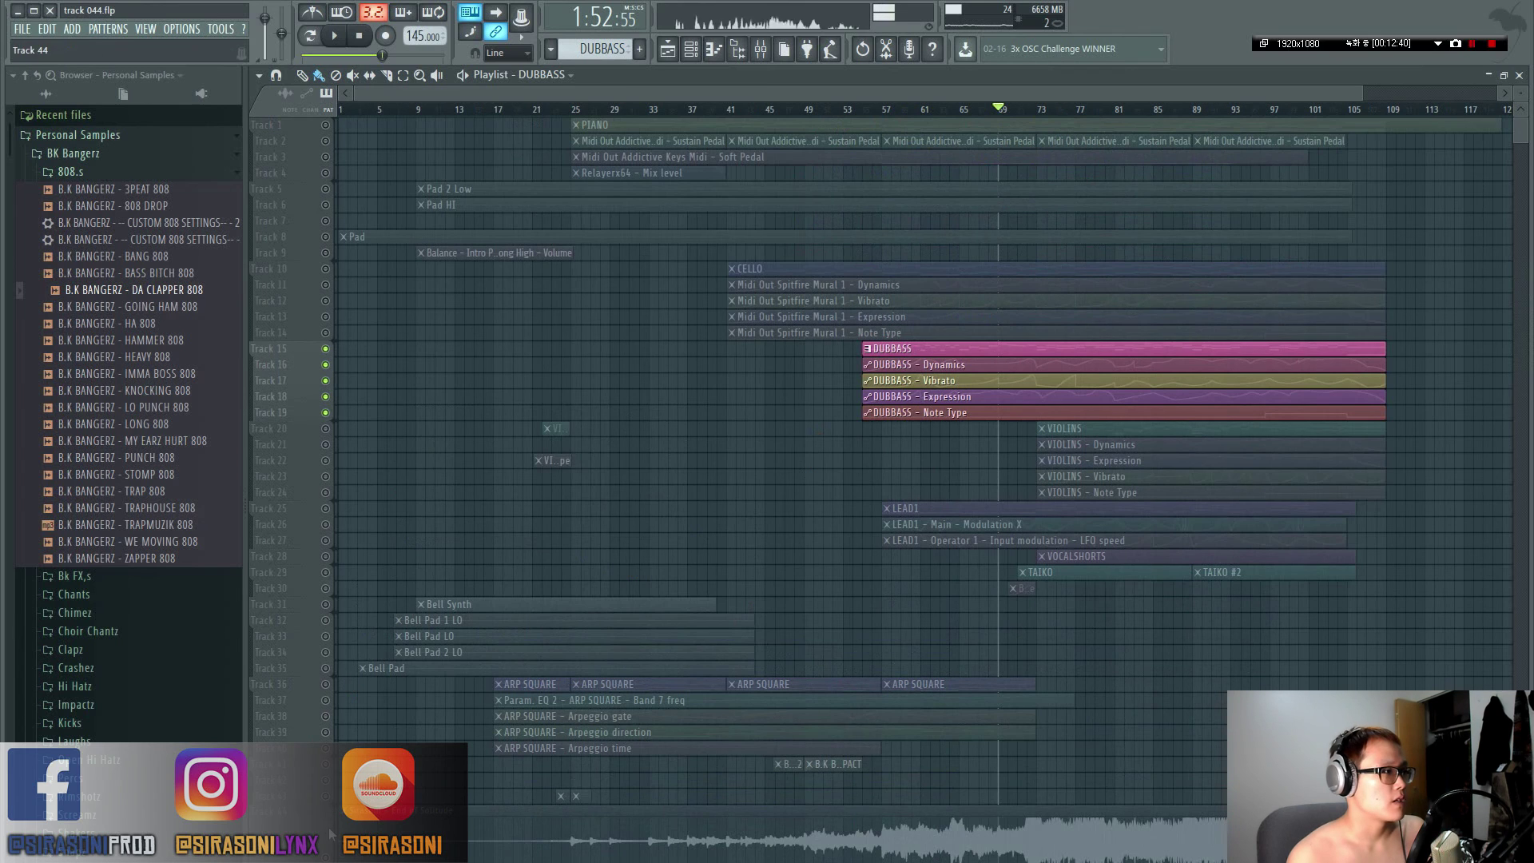
- Solo the audio waveform track below the arrangement and play the song from bar 55, without the CELLO Kontakt window showing
{"action": "scroll", "coordinate": [330, 833], "scroll_direction": "down", "scroll_amount": 2}
{"action": "left_click", "coordinate": [331, 829]}
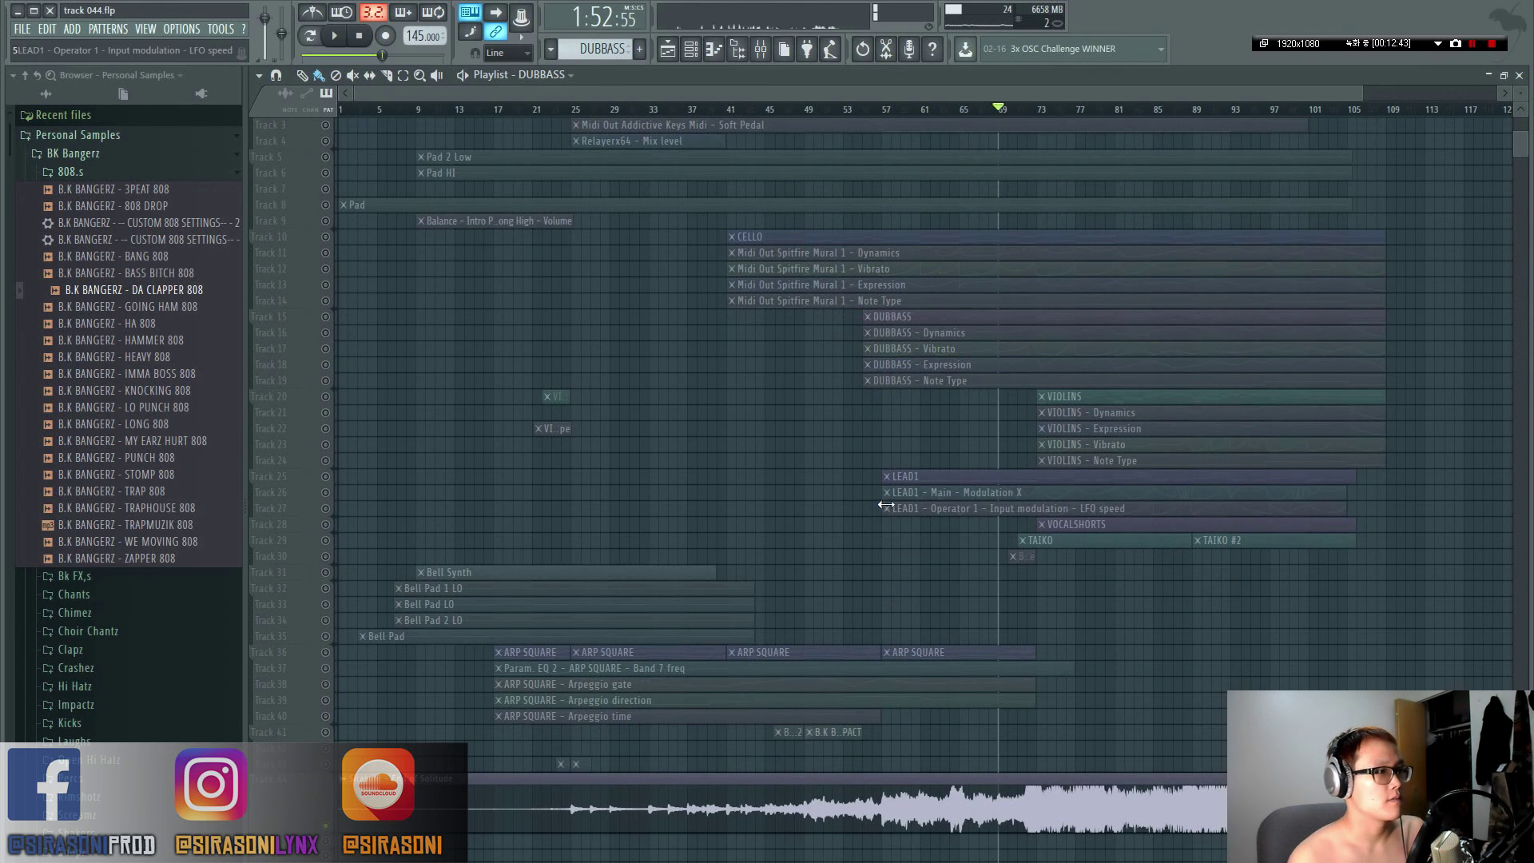
{"action": "left_click", "coordinate": [864, 112]}
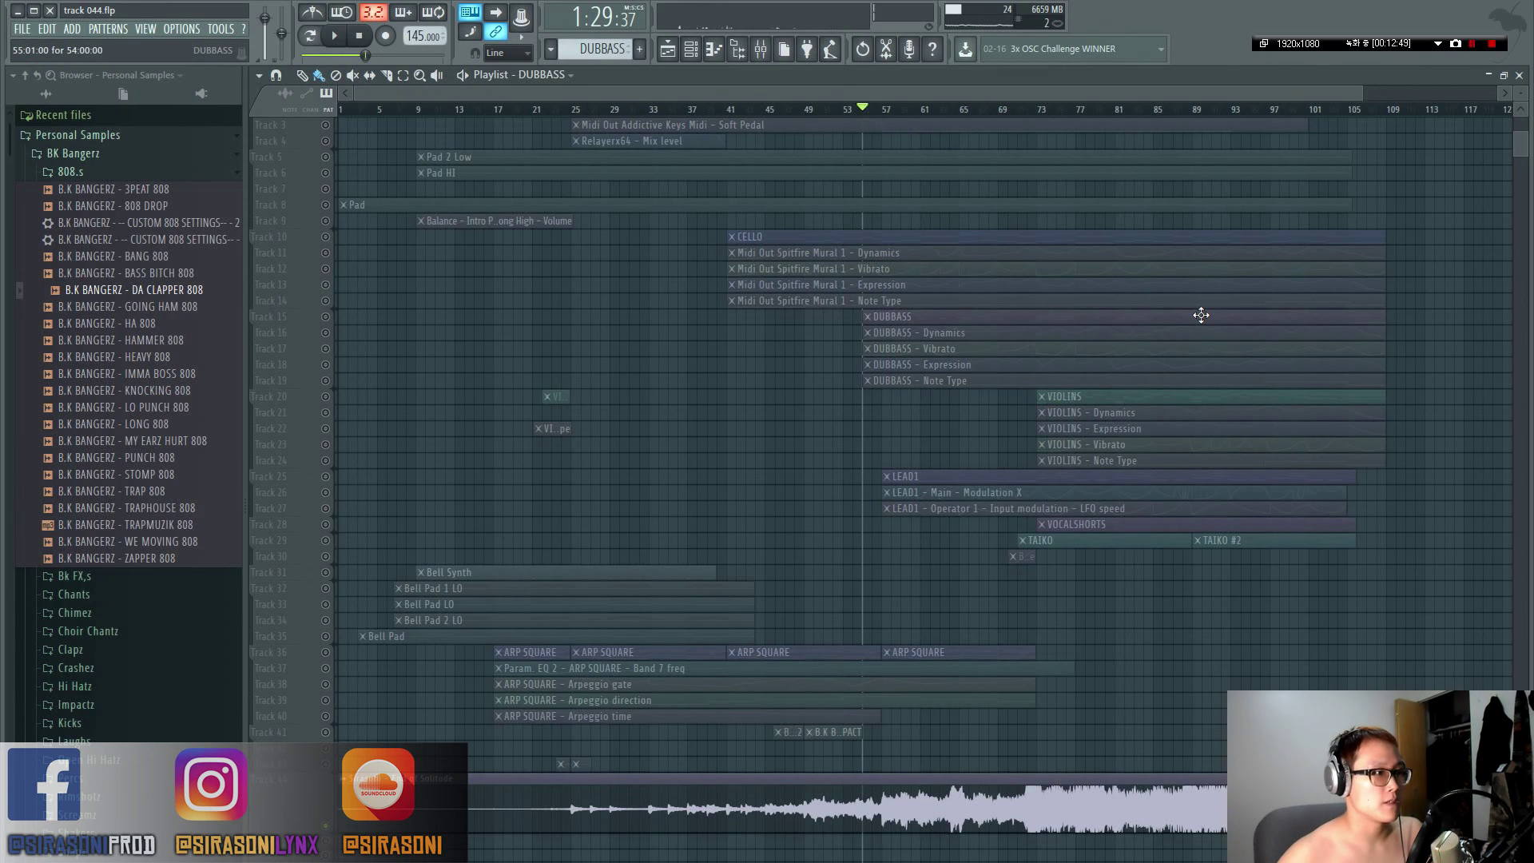
{"action": "key", "text": "space"}
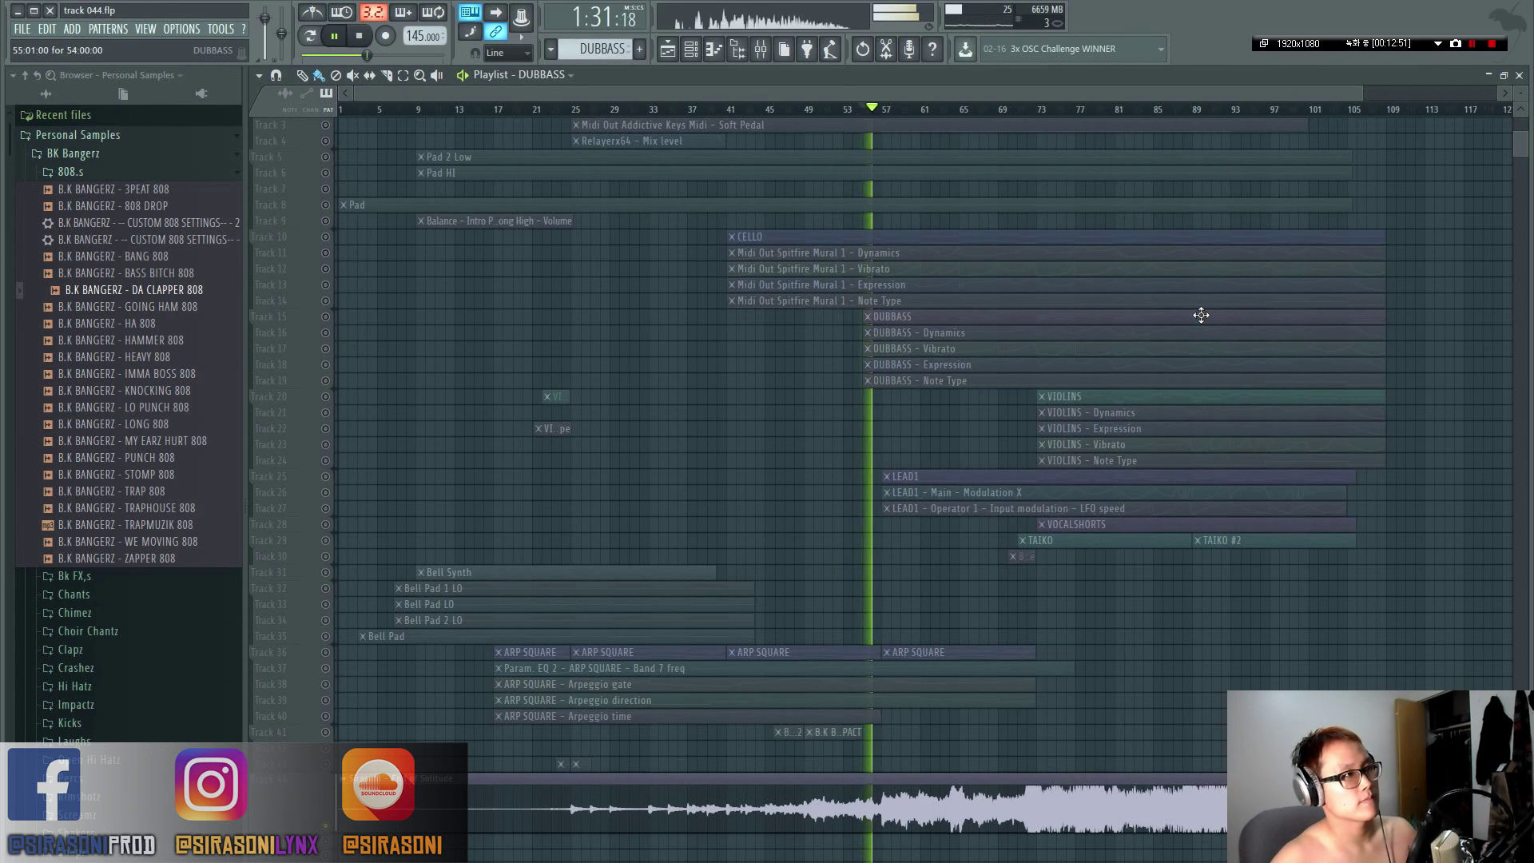
{"action": "left_click", "coordinate": [1203, 316]}
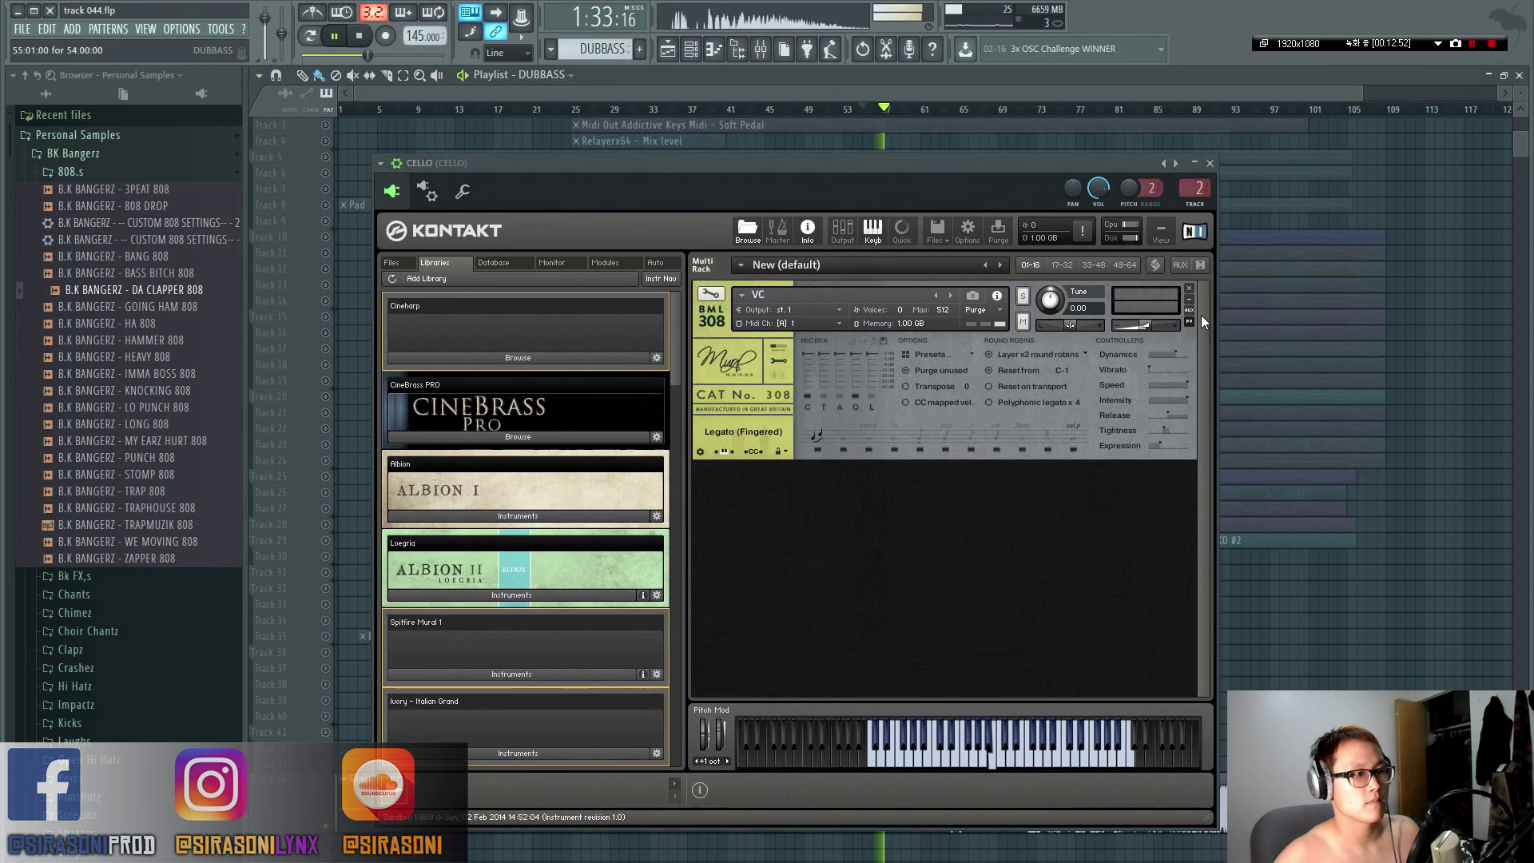
{"action": "left_click", "coordinate": [1210, 163]}
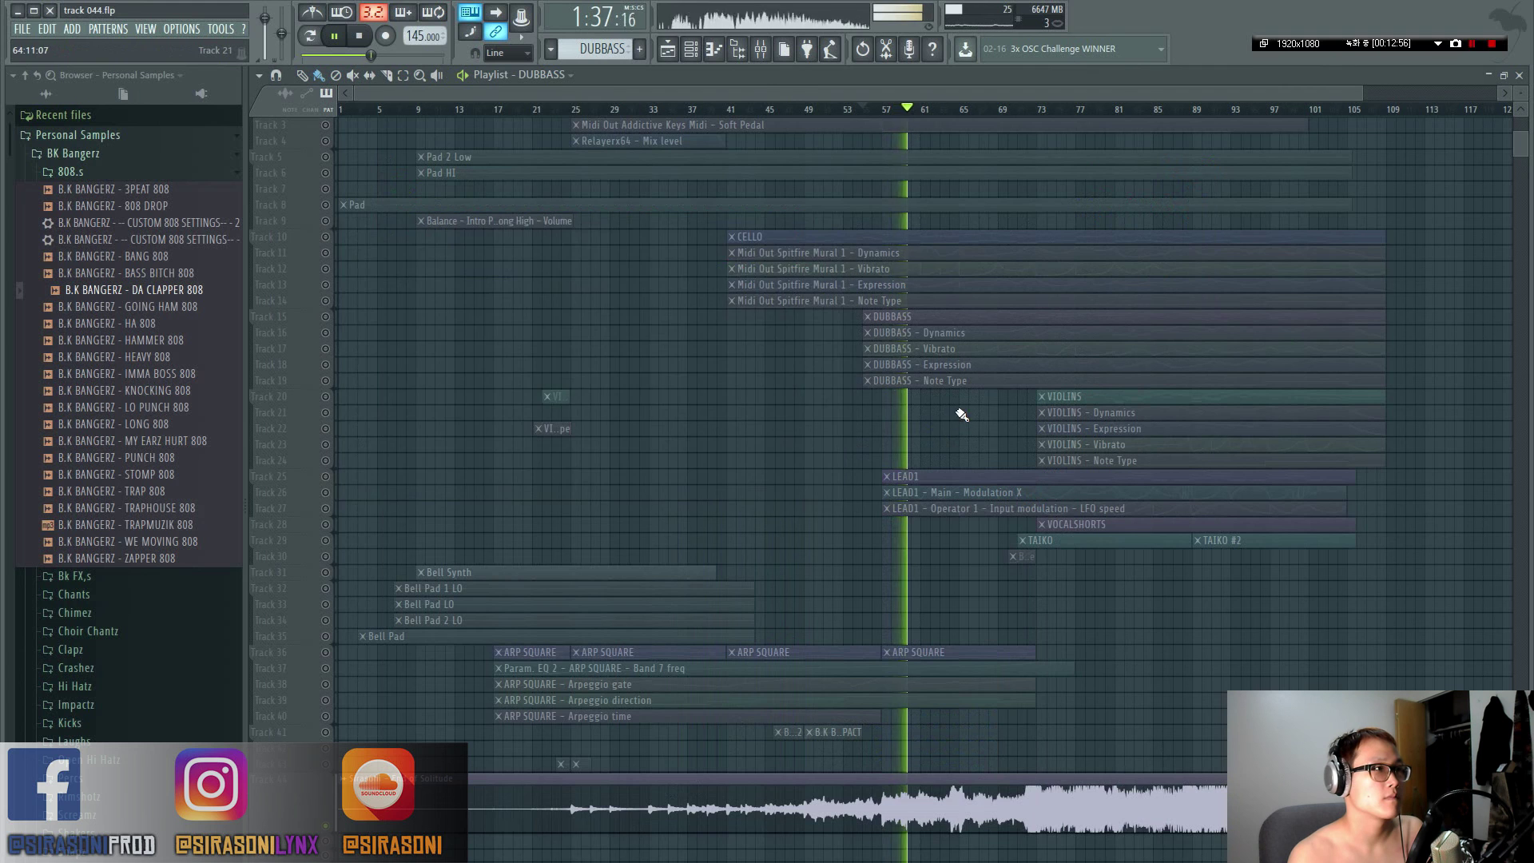
- During playback, examine the notes and automation curves of the cello, DUBBASS, VIOLINS and LEAD1 tracks
{"action": "scroll", "coordinate": [924, 366], "scroll_direction": "up", "scroll_amount": 4, "text": "alt"}
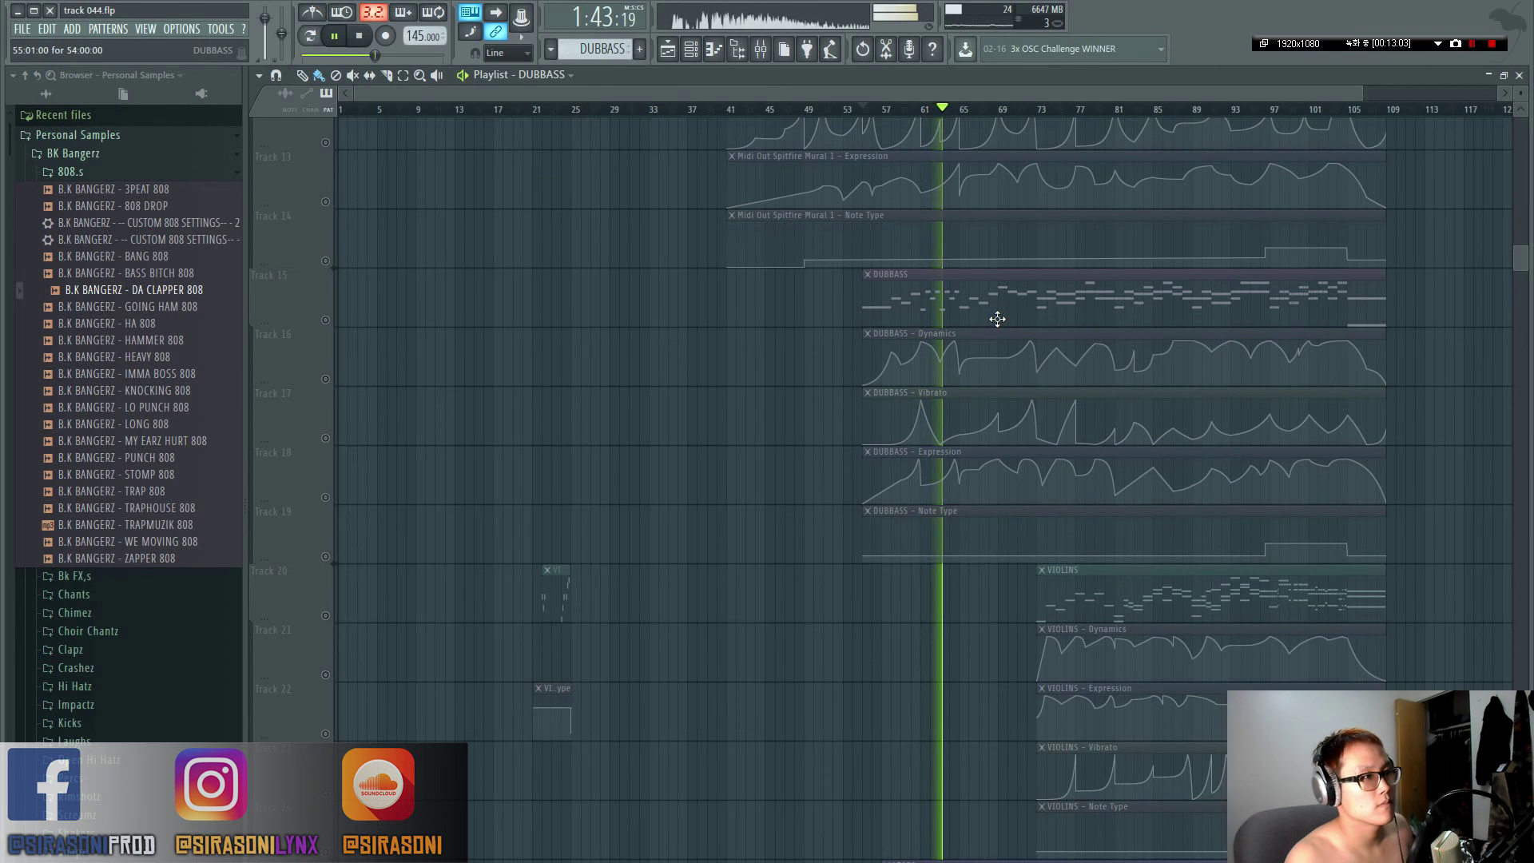
{"action": "scroll", "coordinate": [1030, 351], "scroll_direction": "down", "scroll_amount": 2}
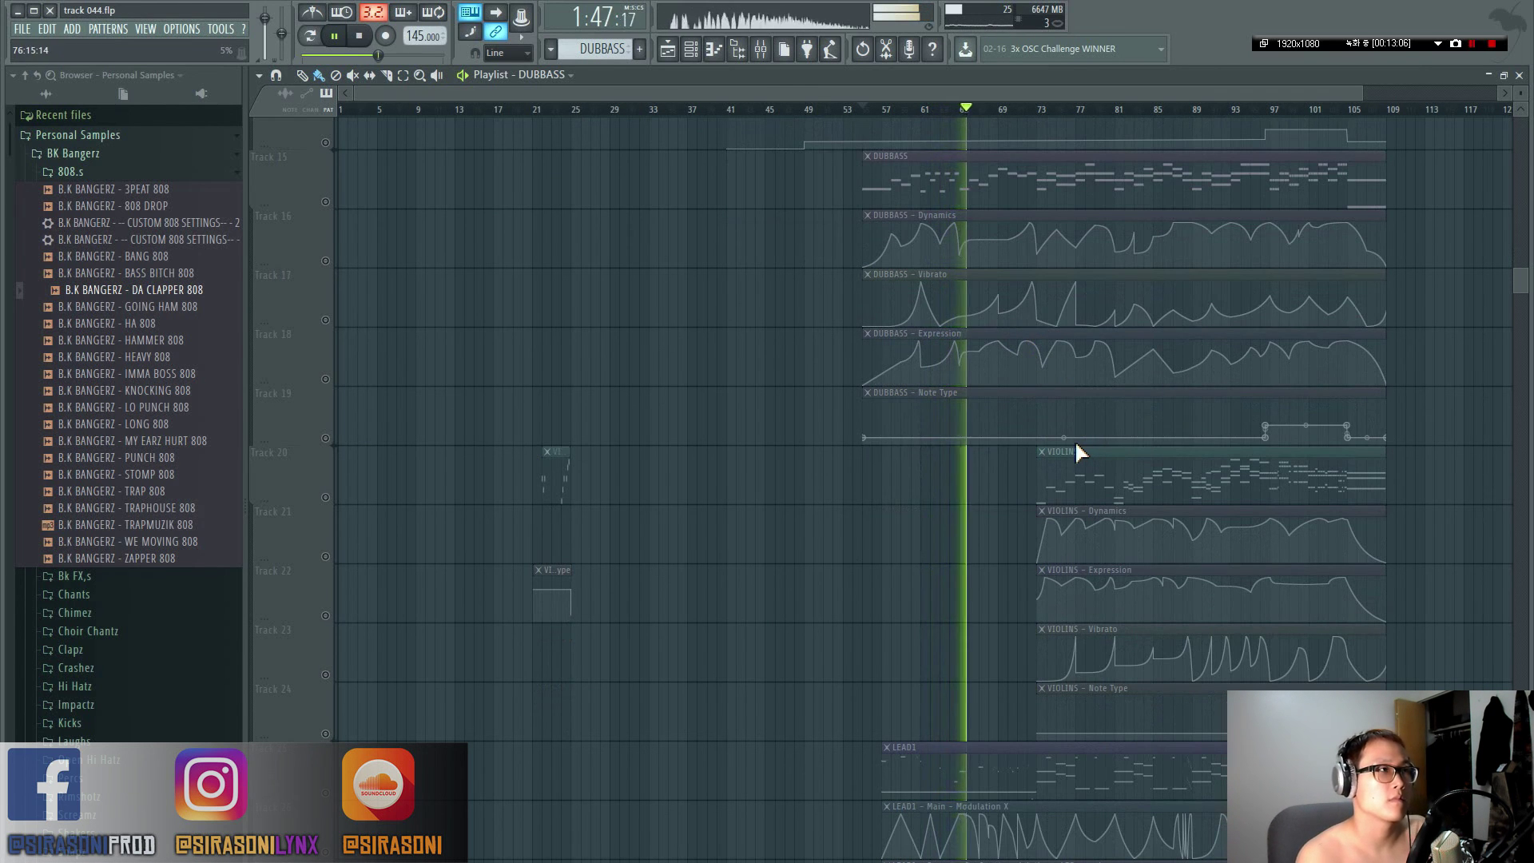
{"action": "scroll", "coordinate": [1087, 433], "scroll_direction": "up", "scroll_amount": 4}
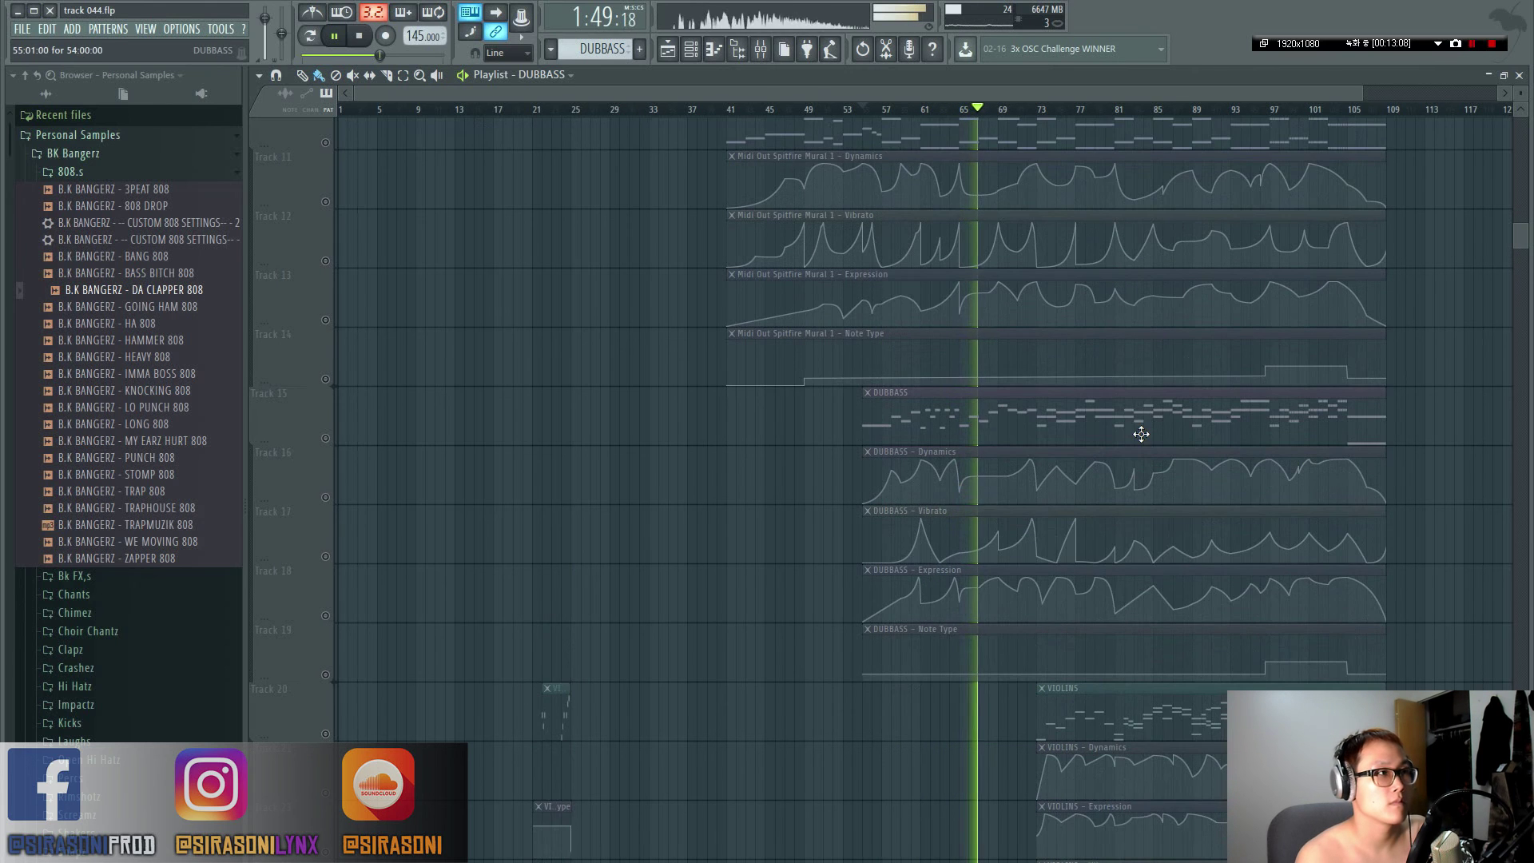
{"action": "scroll", "coordinate": [1141, 434], "scroll_direction": "down", "scroll_amount": 1}
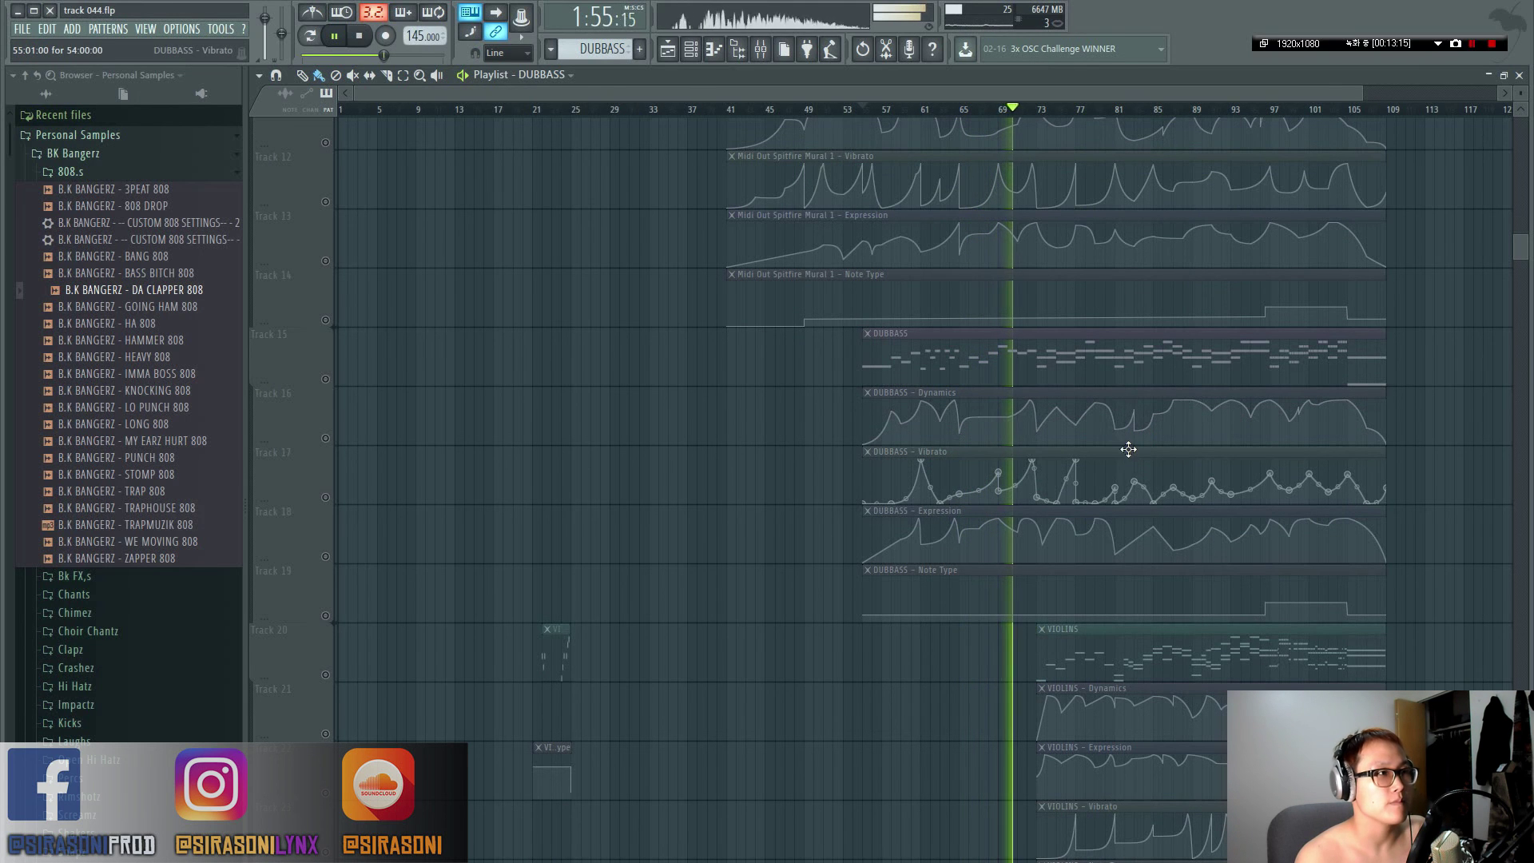
{"action": "scroll", "coordinate": [1124, 479], "scroll_direction": "down", "scroll_amount": 1}
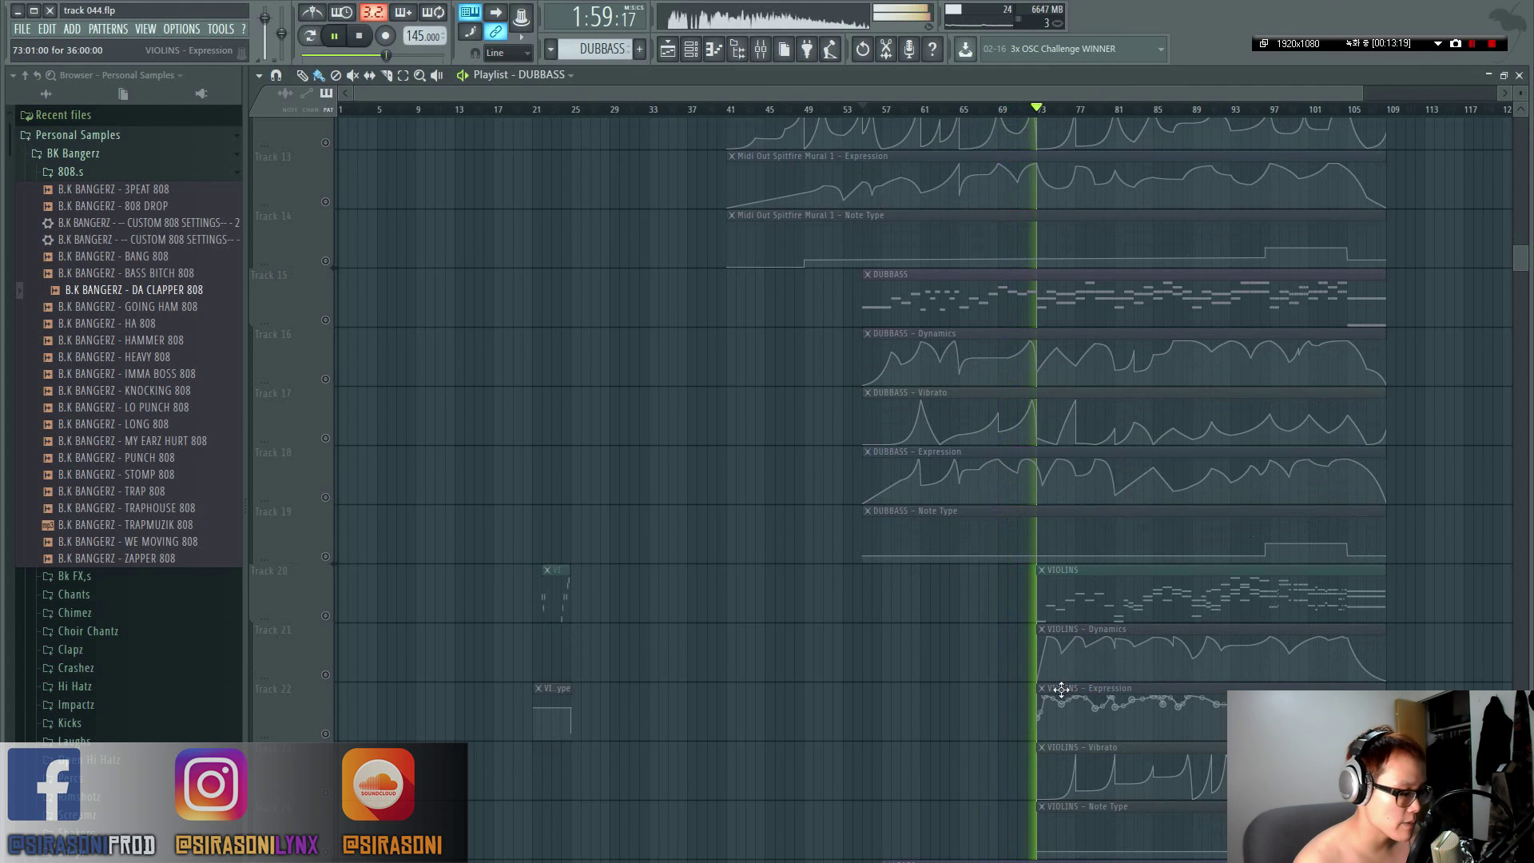
{"action": "scroll", "coordinate": [1118, 639], "scroll_direction": "down", "scroll_amount": 2}
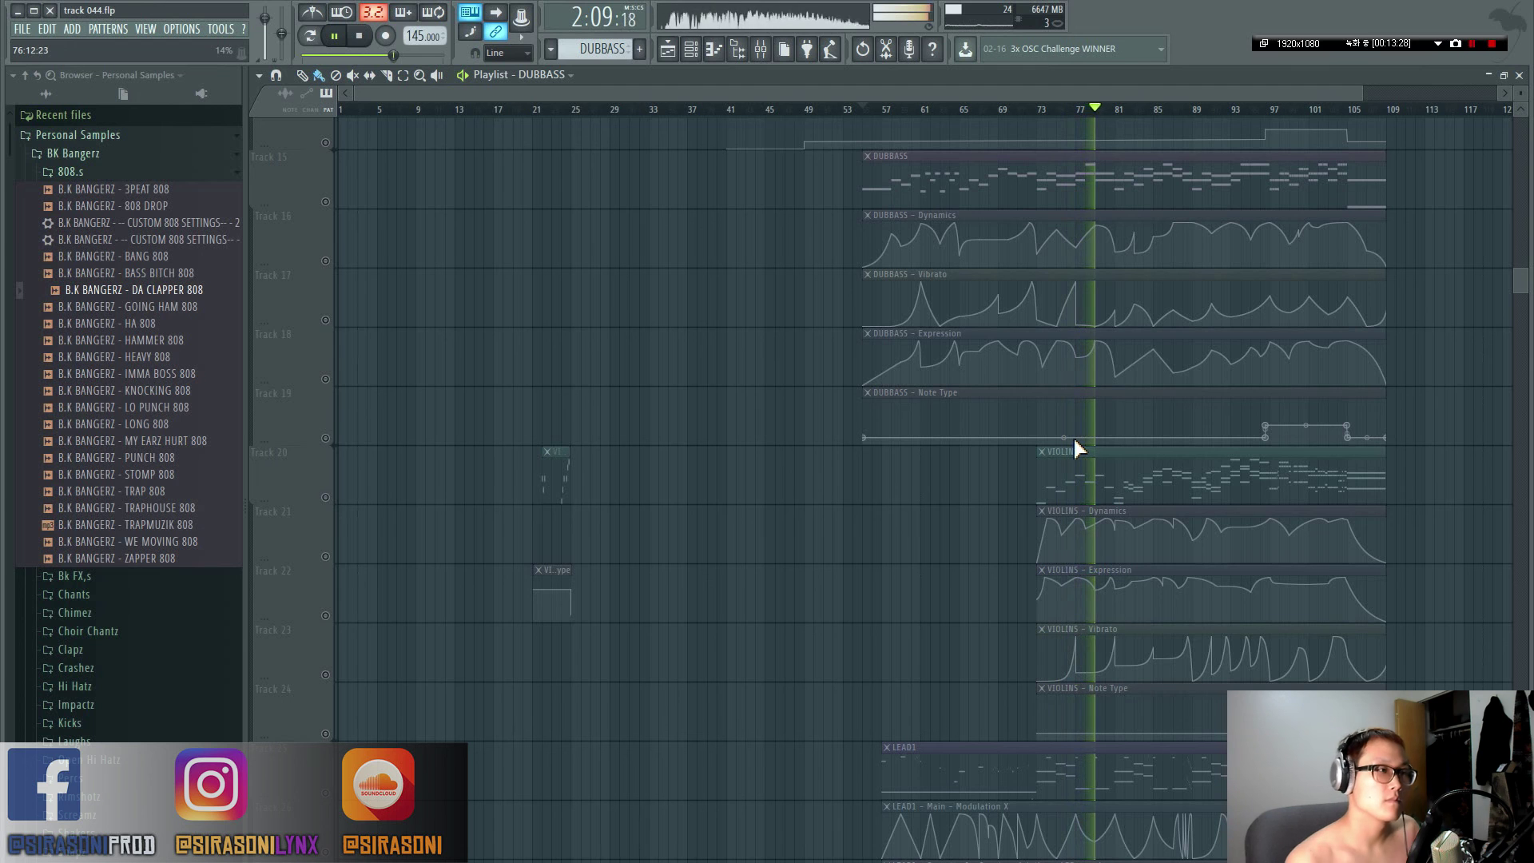
{"action": "scroll", "coordinate": [1403, 469], "scroll_direction": "up", "scroll_amount": 1}
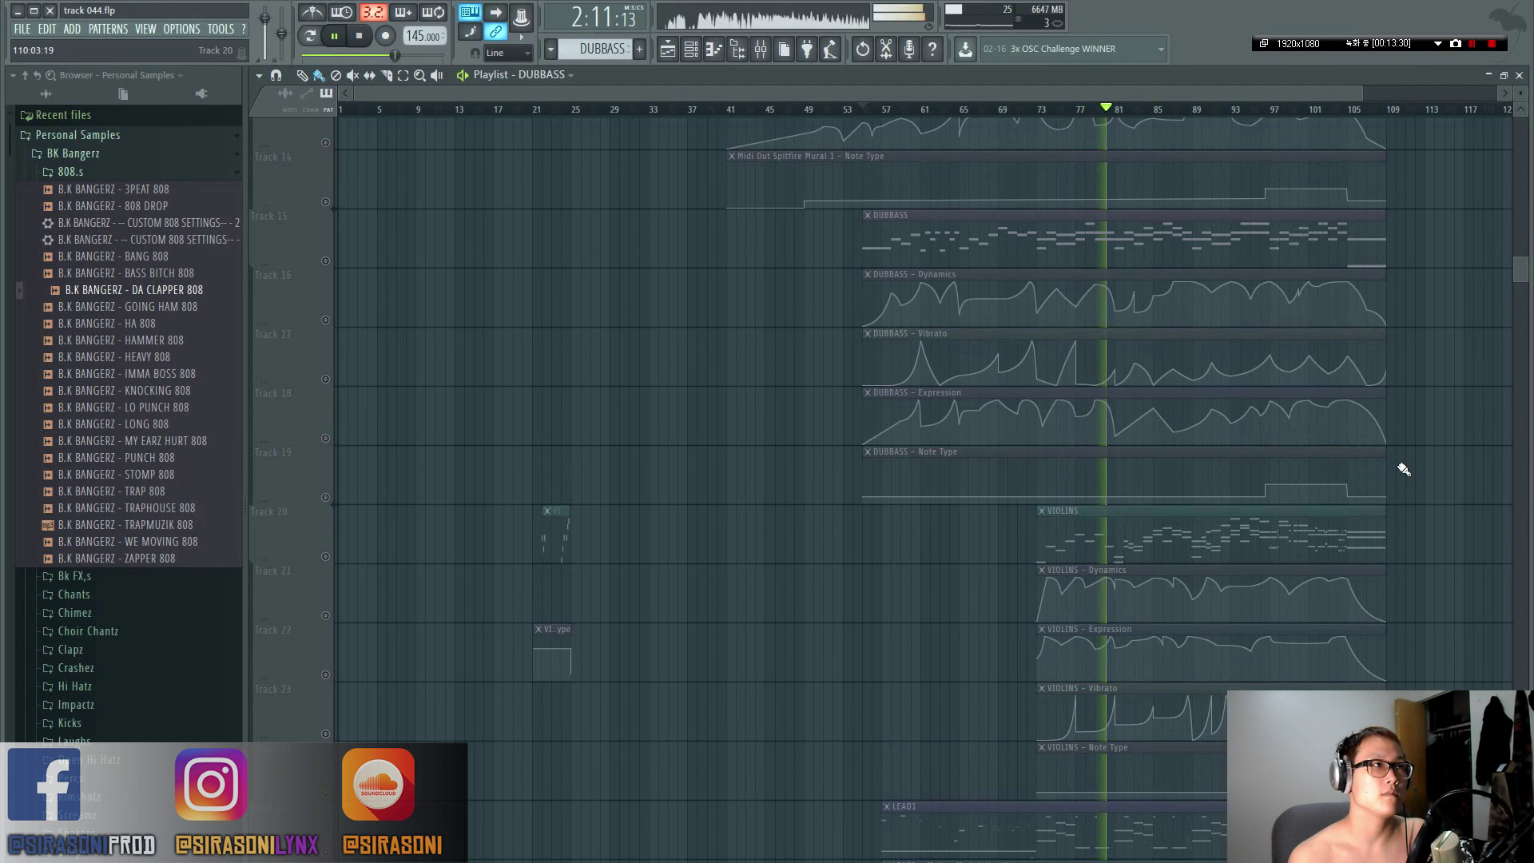
{"action": "scroll", "coordinate": [1410, 438], "scroll_direction": "down", "scroll_amount": 1}
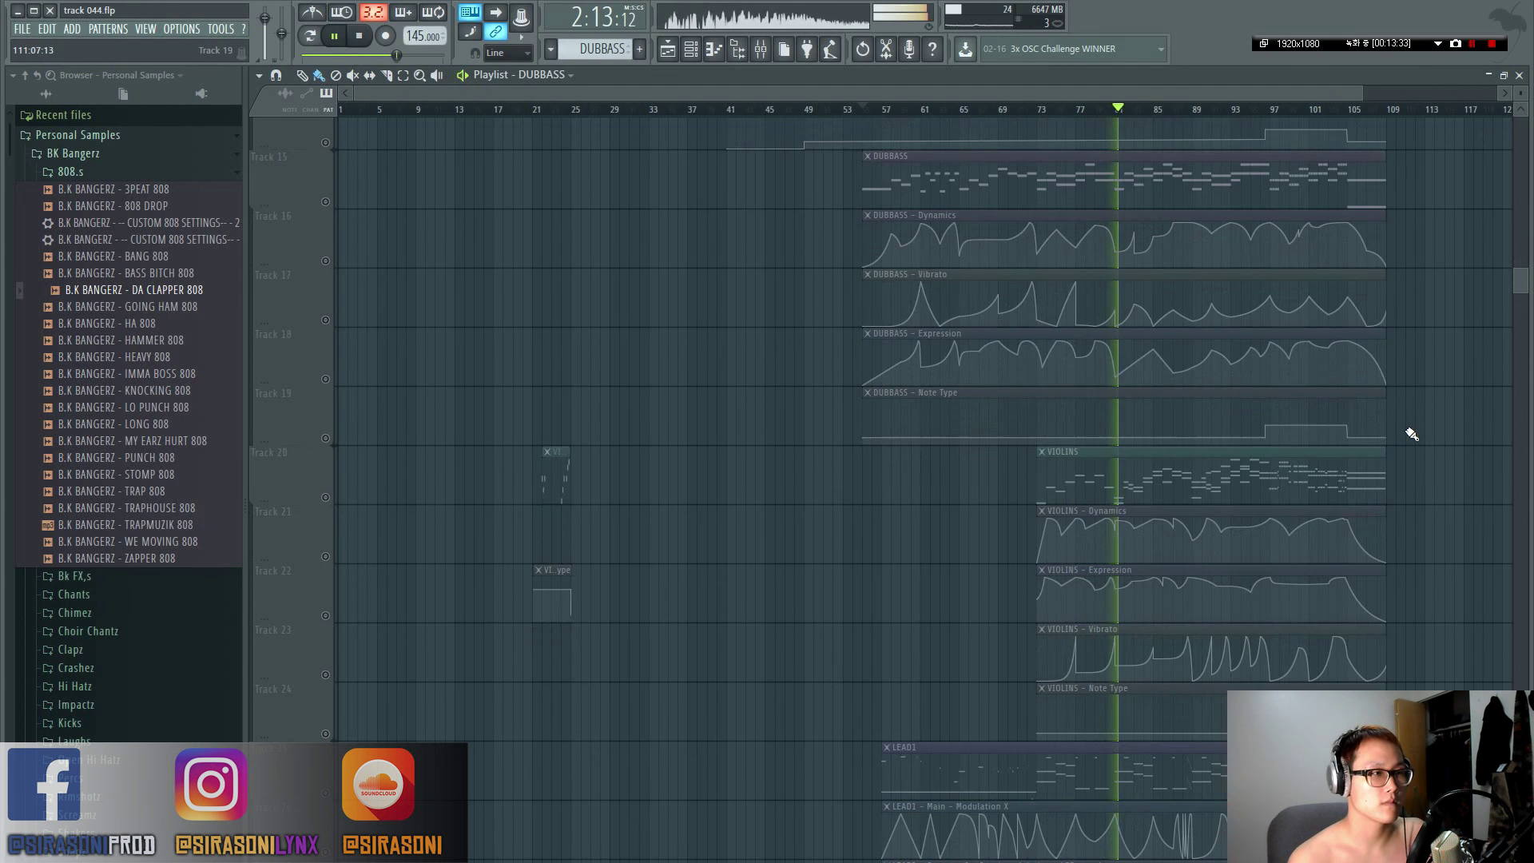
{"action": "scroll", "coordinate": [1410, 431], "scroll_direction": "down", "scroll_amount": 1}
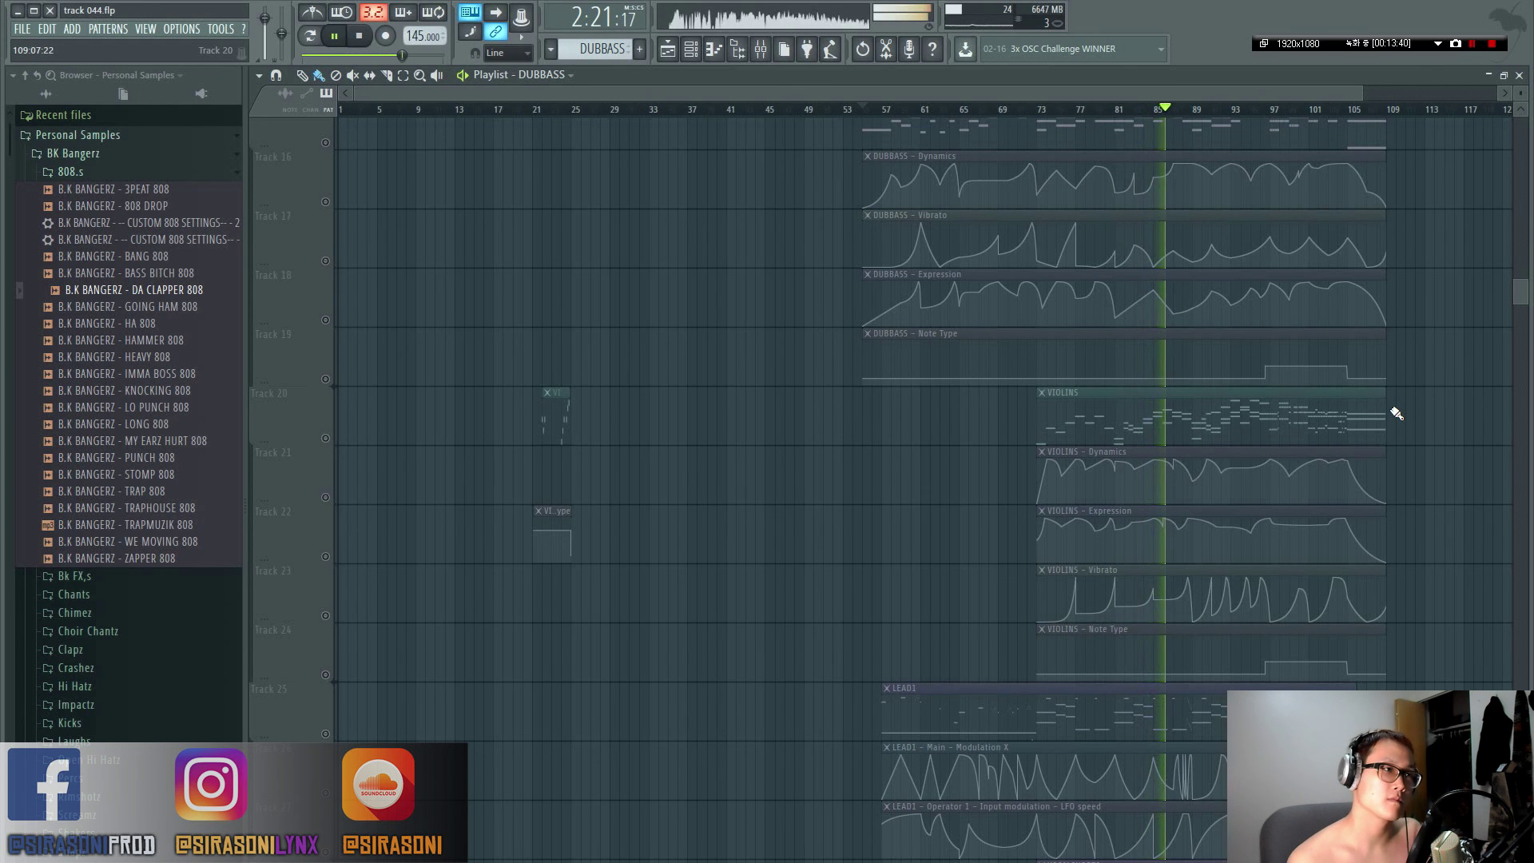
{"action": "scroll", "coordinate": [1398, 423], "scroll_direction": "down", "scroll_amount": 3}
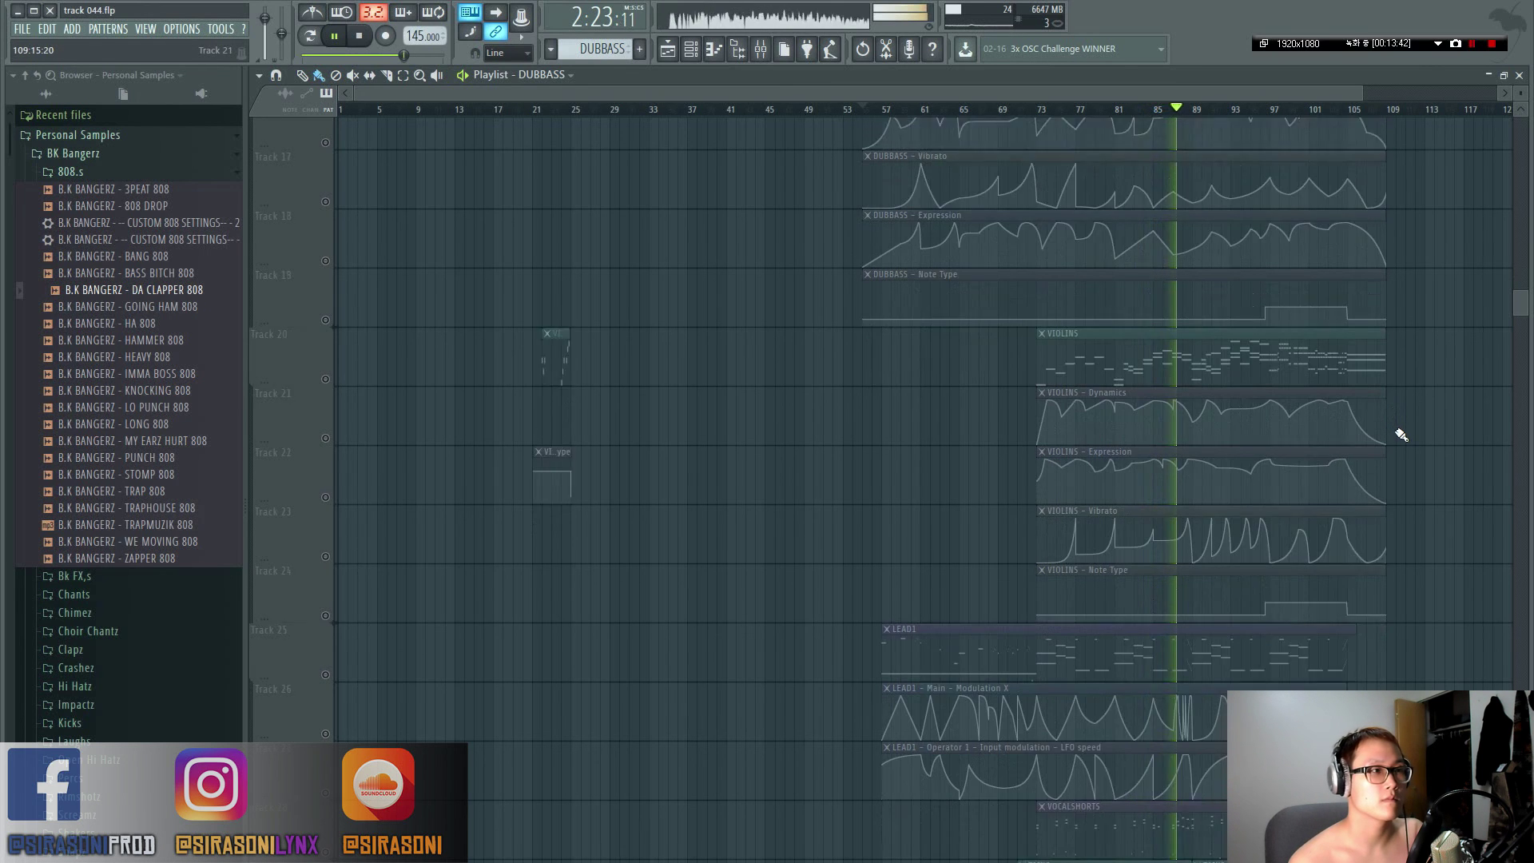
{"action": "scroll", "coordinate": [1403, 438], "scroll_direction": "down", "scroll_amount": 2}
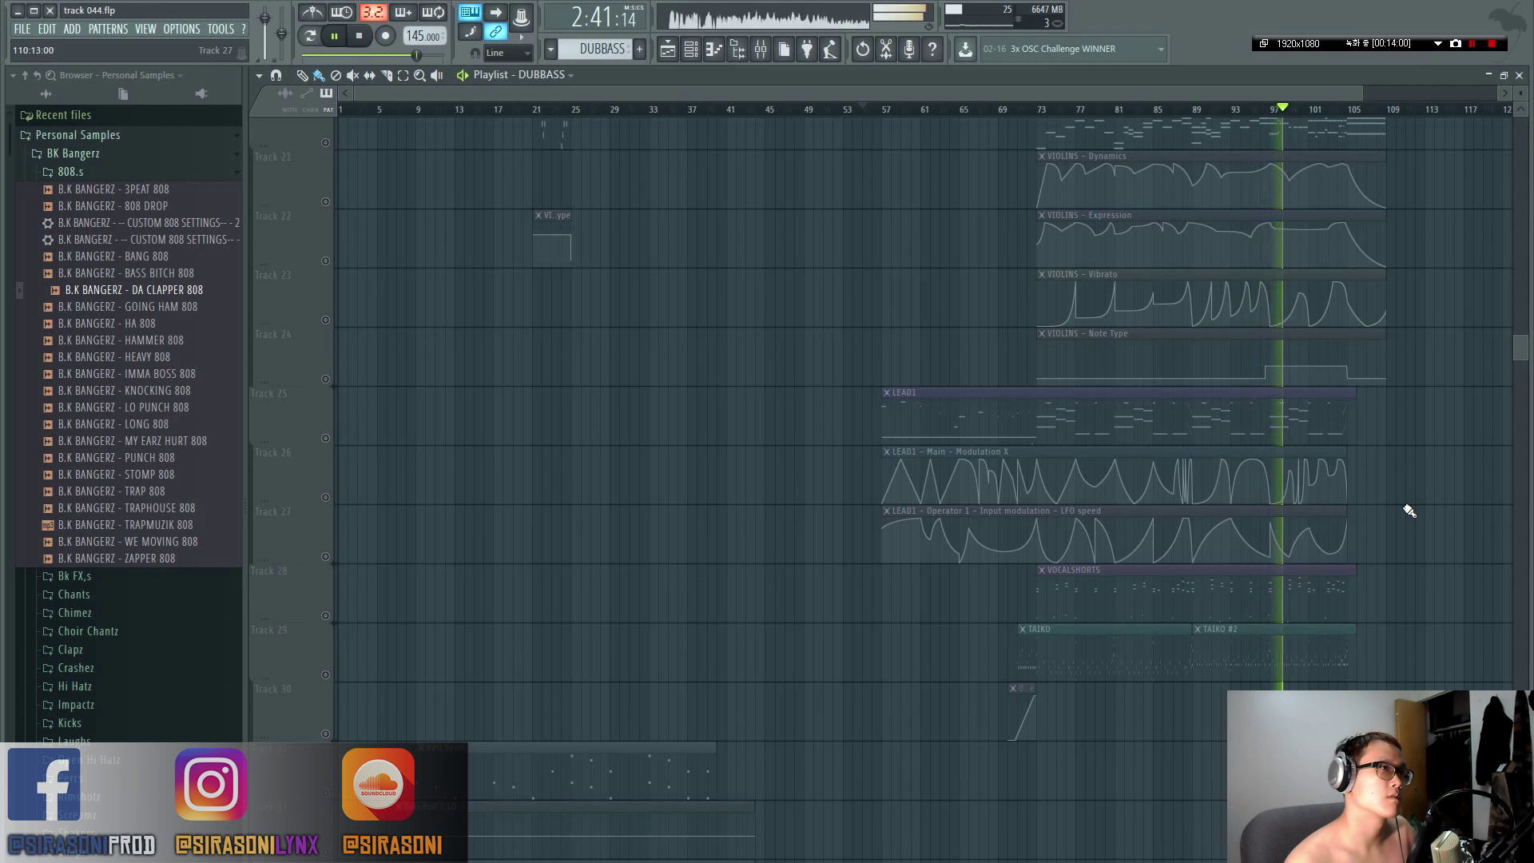
{"action": "scroll", "coordinate": [1403, 502], "scroll_direction": "up", "scroll_amount": 3}
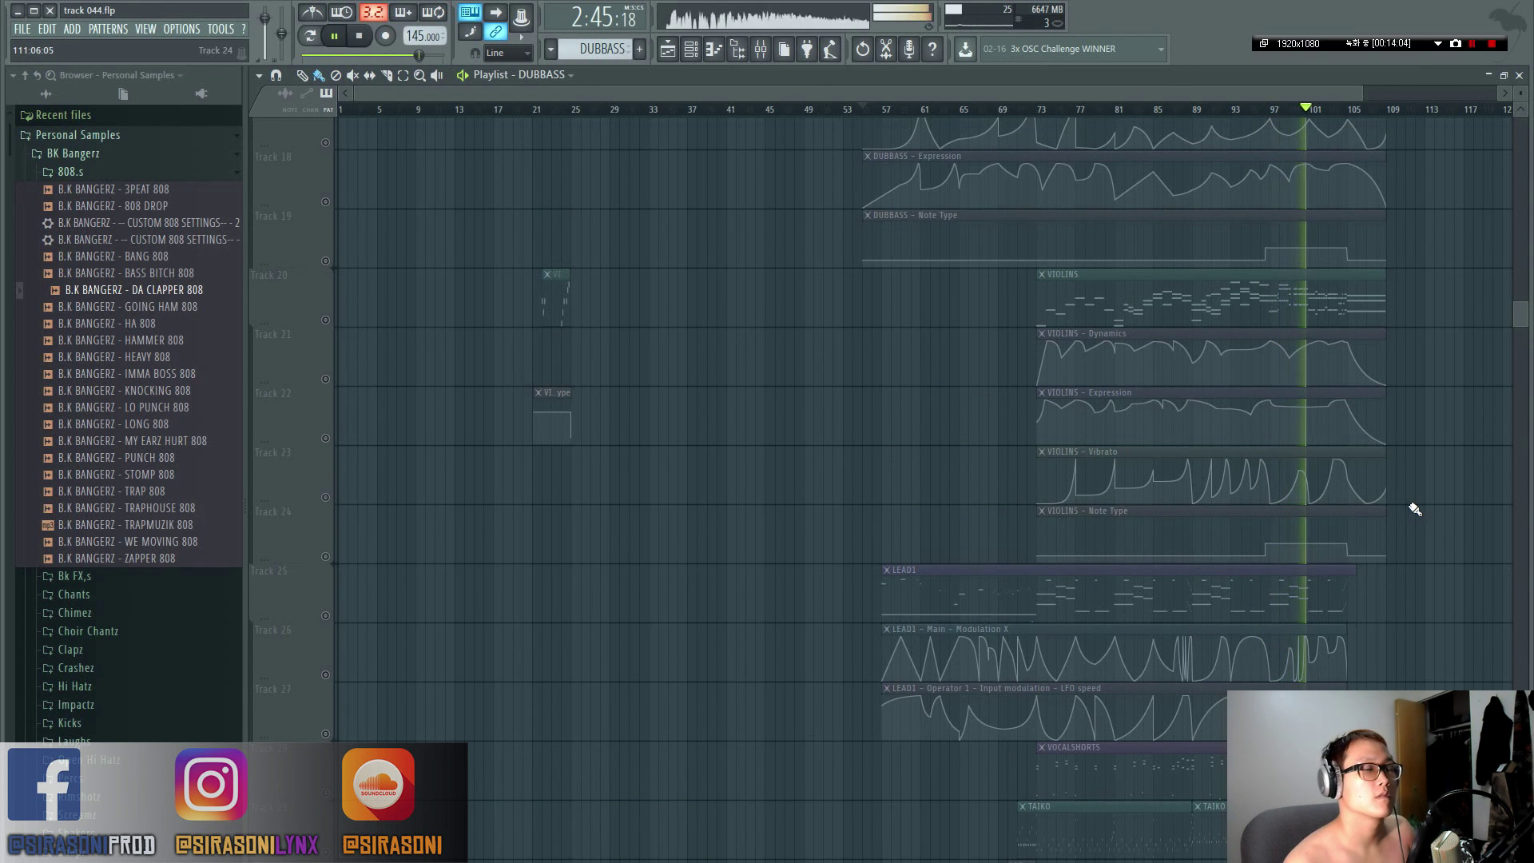
{"action": "scroll", "coordinate": [1434, 472], "scroll_direction": "down", "scroll_amount": 1}
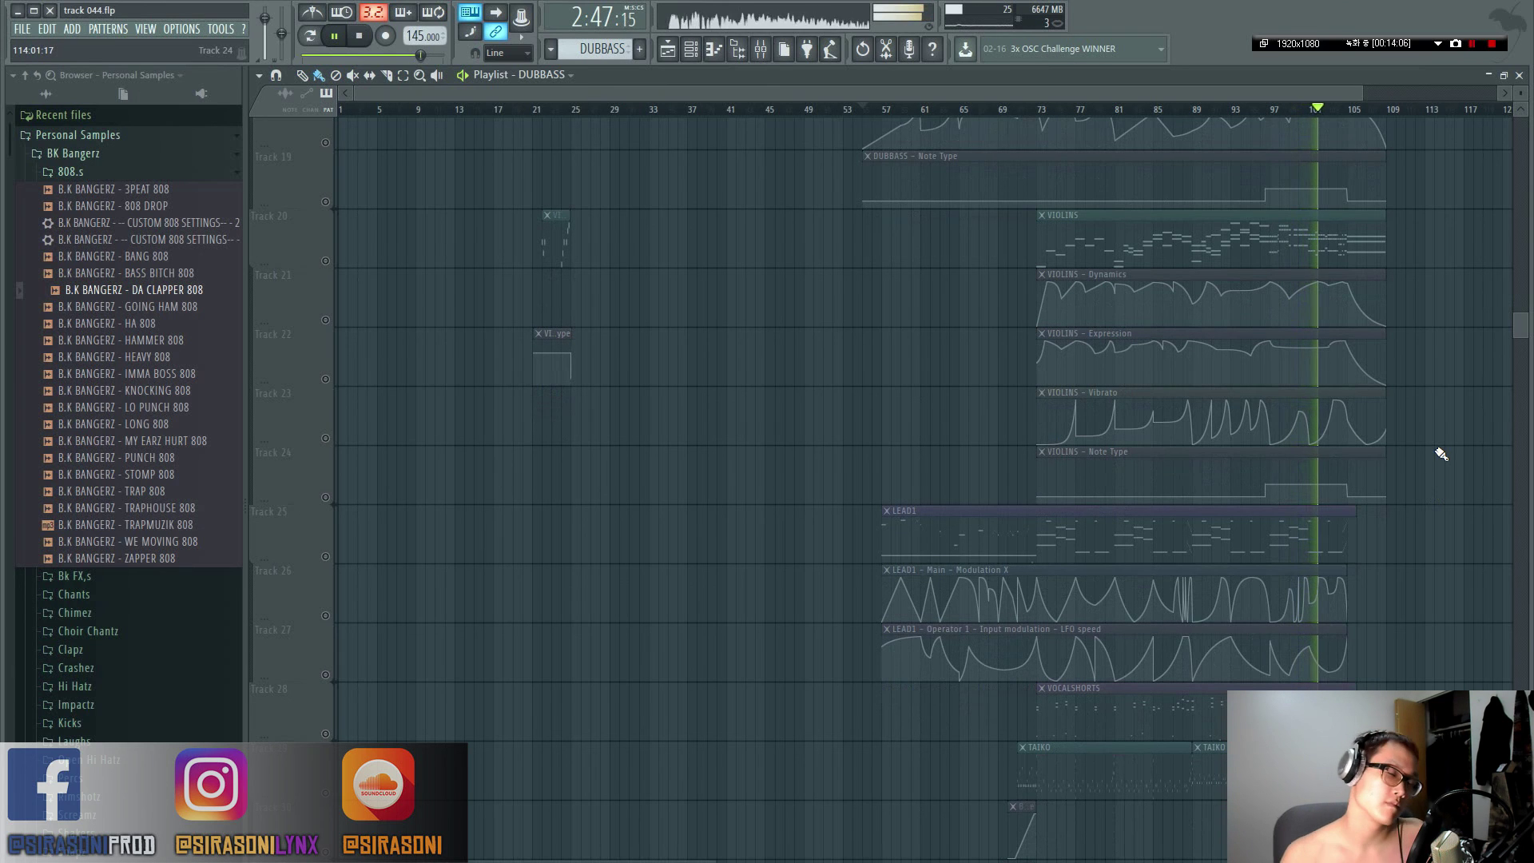